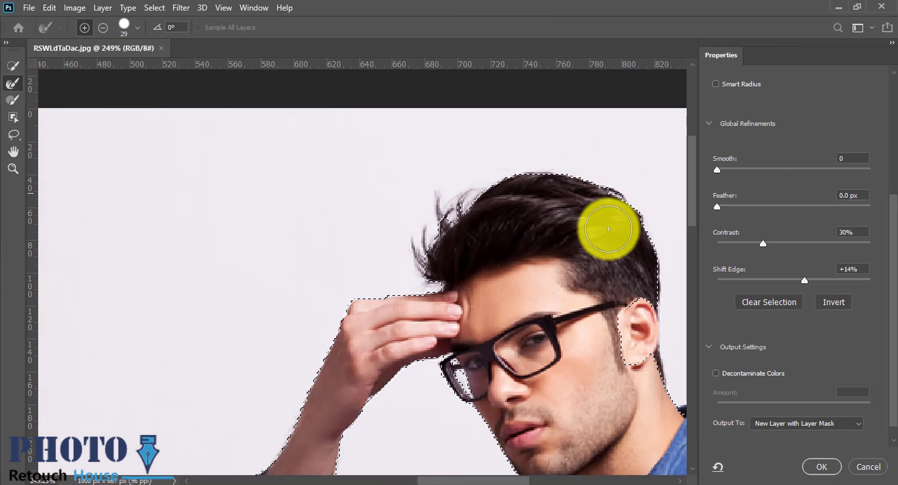
# Refine the selection edge along the hairline and the chin and collar with the Refine Edge Brush
pyautogui.scroll(-1, 488, 205)
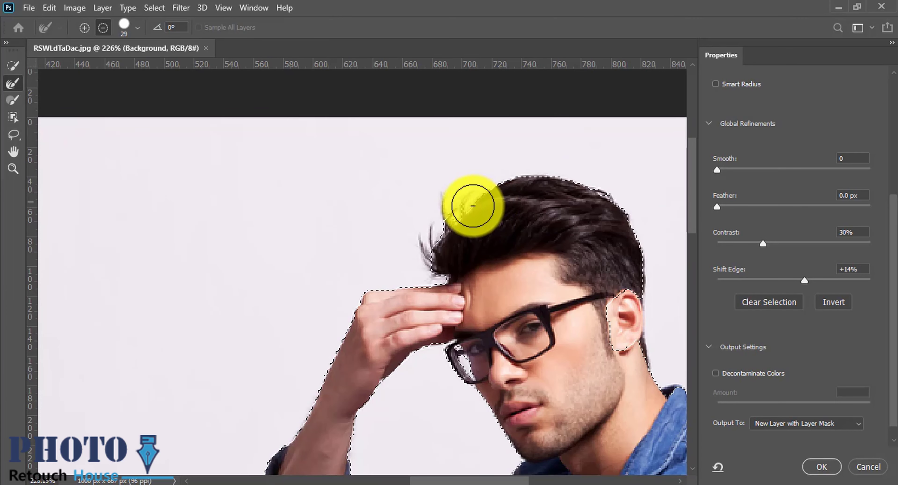
pyautogui.moveTo(473, 206)
pyautogui.mouseDown()
pyautogui.moveTo(430, 224)
pyautogui.moveTo(621, 213)
pyautogui.moveTo(477, 130)
pyautogui.mouseUp()
pyautogui.scroll(-5, 478, 130)
pyautogui.click(577, 230)
pyautogui.moveTo(534, 224)
pyautogui.mouseDown()
pyautogui.moveTo(613, 248)
pyautogui.moveTo(505, 200)
pyautogui.moveTo(552, 184)
pyautogui.mouseUp()
pyautogui.press(']')
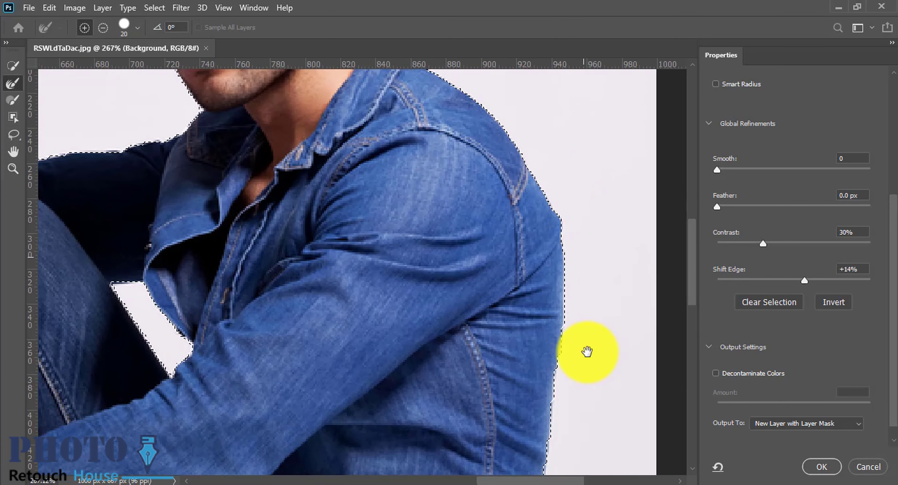
# Refine the edge around the gaps between the limbs, checking the raised arm, face, hand and glasses
pyautogui.moveTo(587, 351); pyautogui.dragTo(551, 217)
pyautogui.moveTo(612, 371)
pyautogui.mouseDown()
pyautogui.moveTo(320, 256)
pyautogui.moveTo(465, 216)
pyautogui.mouseUp()
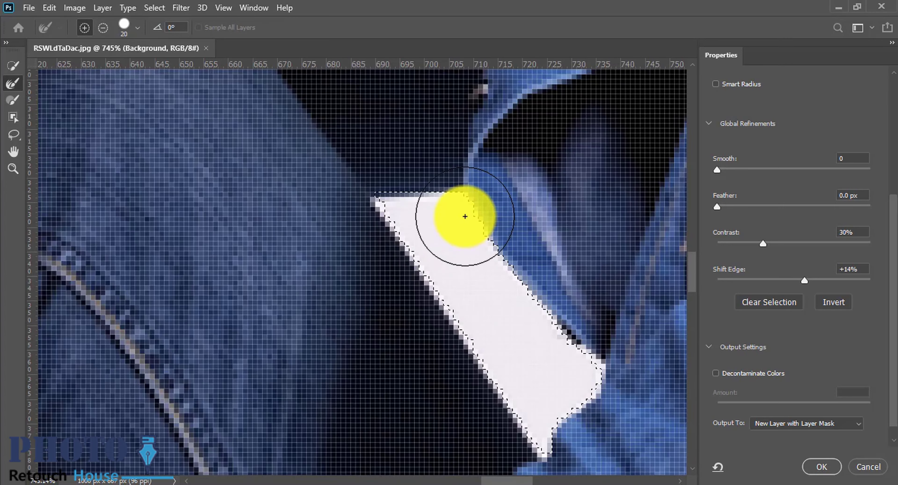
pyautogui.moveTo(627, 317); pyautogui.dragTo(437, 262)
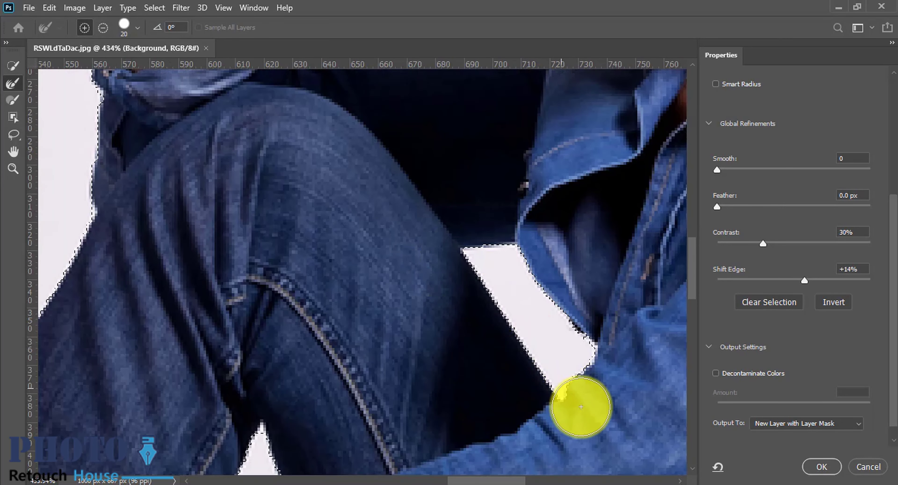
pyautogui.moveTo(580, 406)
pyautogui.mouseDown()
pyautogui.moveTo(347, 257)
pyautogui.moveTo(435, 186)
pyautogui.mouseUp()
pyautogui.moveTo(387, 280); pyautogui.dragTo(413, 309)
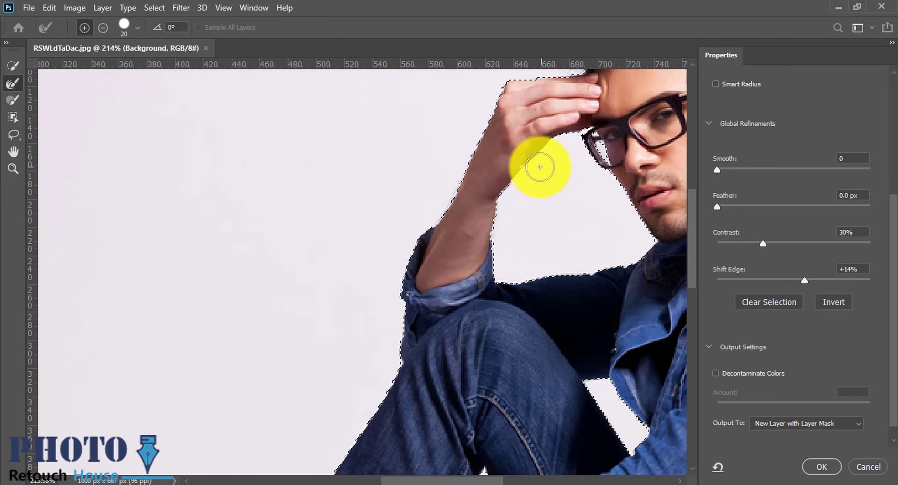
pyautogui.moveTo(581, 127); pyautogui.dragTo(612, 136)
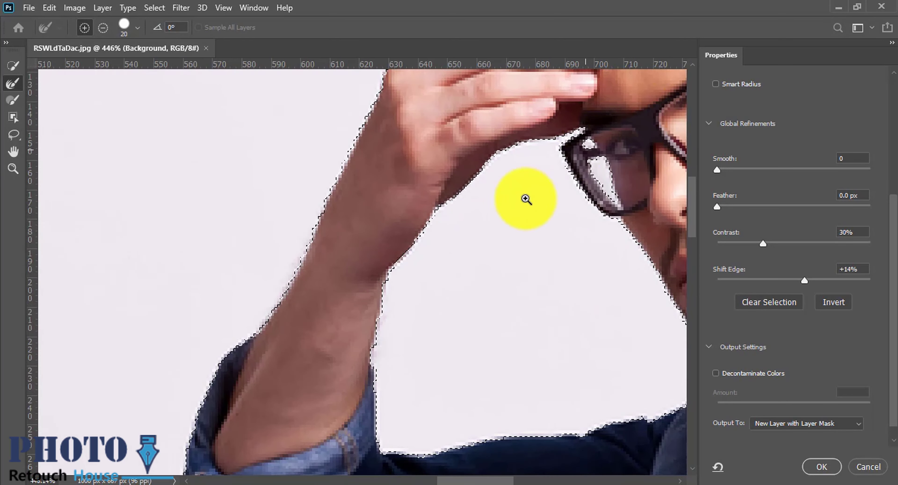
pyautogui.scroll(-5, 526, 199)
pyautogui.scroll(5, 427, 293)
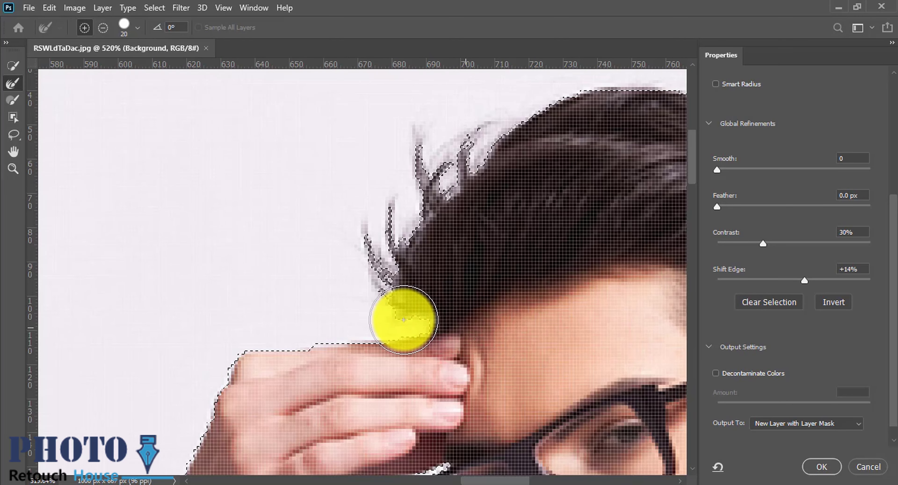
pyautogui.scroll(-5, 484, 321)
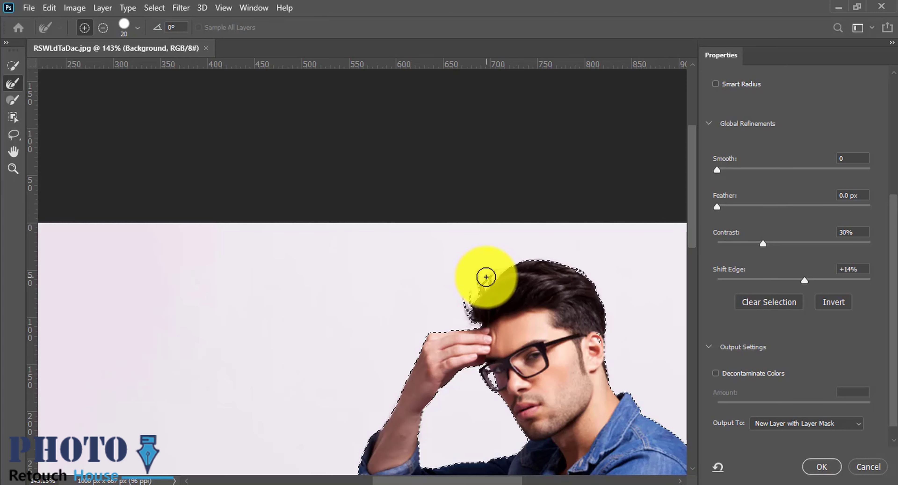
pyautogui.scroll(-3, 505, 284)
pyautogui.scroll(1, 395, 298)
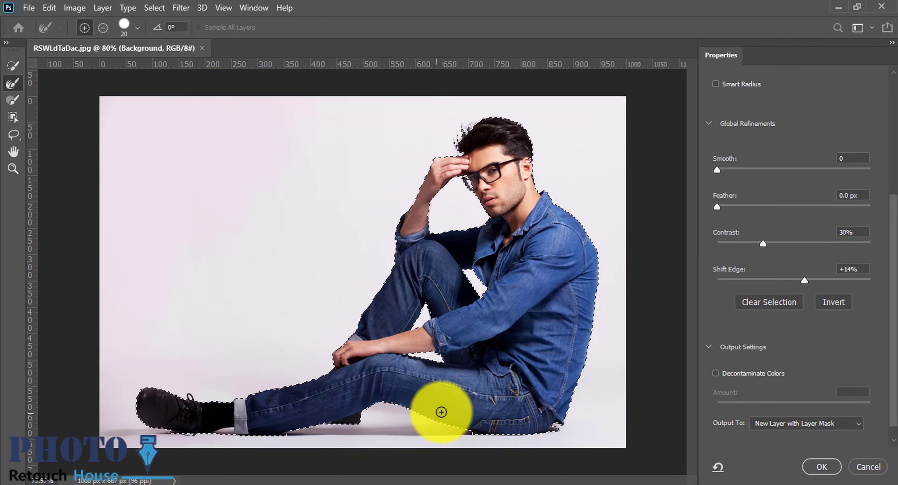
pyautogui.scroll(3, 407, 405)
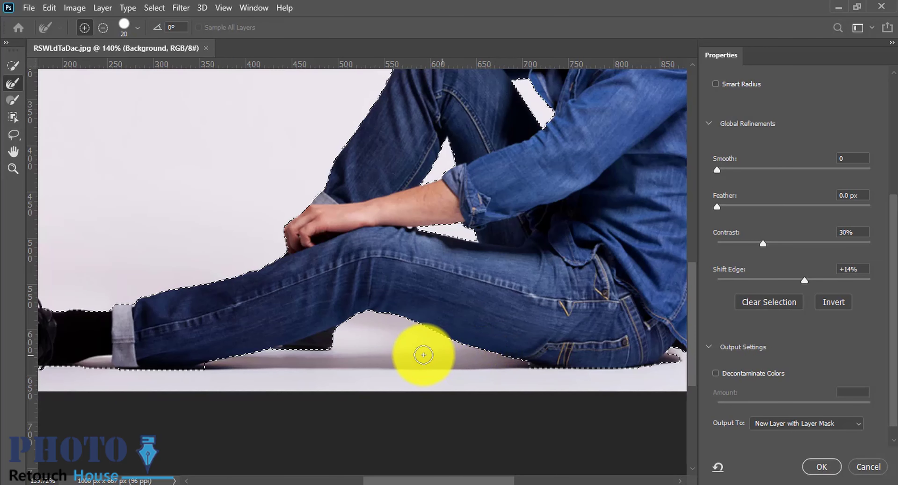
# Accept the refined selection as a masked Background copy layer over transparency
pyautogui.click(812, 467)
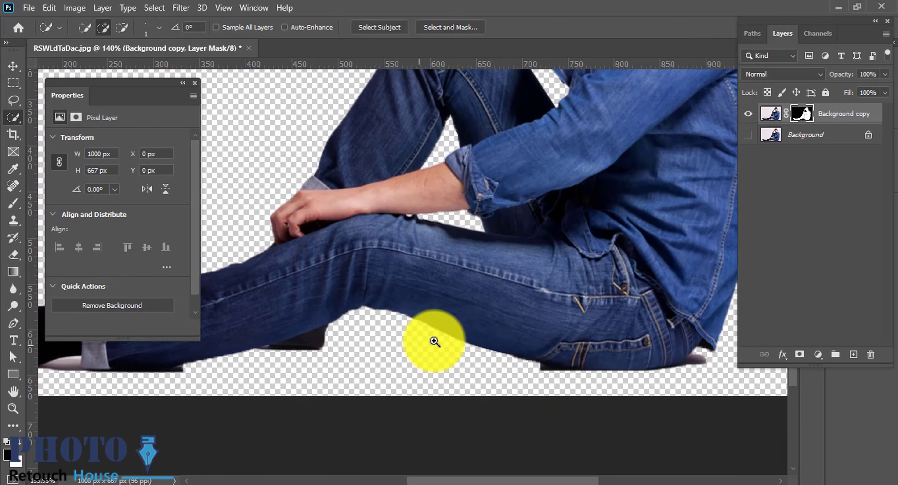
pyautogui.scroll(3, 595, 312)
pyautogui.scroll(-1, 594, 312)
pyautogui.scroll(-3, 575, 307)
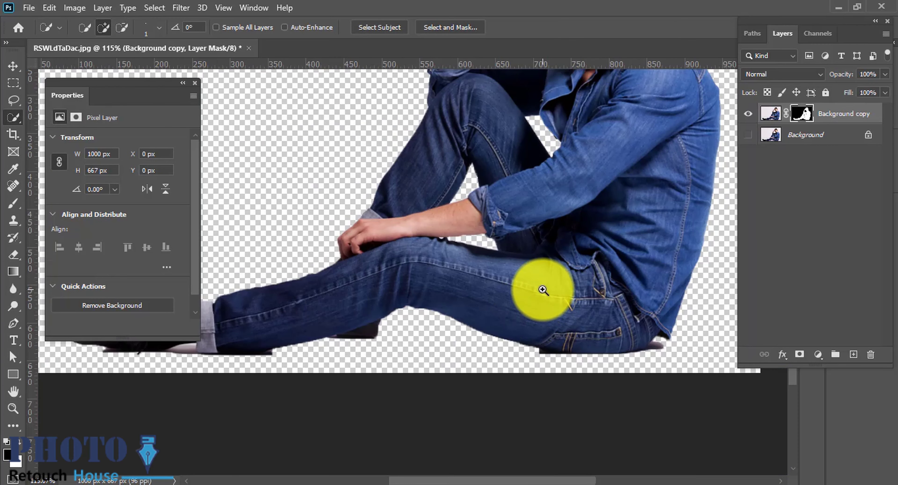
pyautogui.scroll(-1, 629, 368)
pyautogui.scroll(-1, 597, 363)
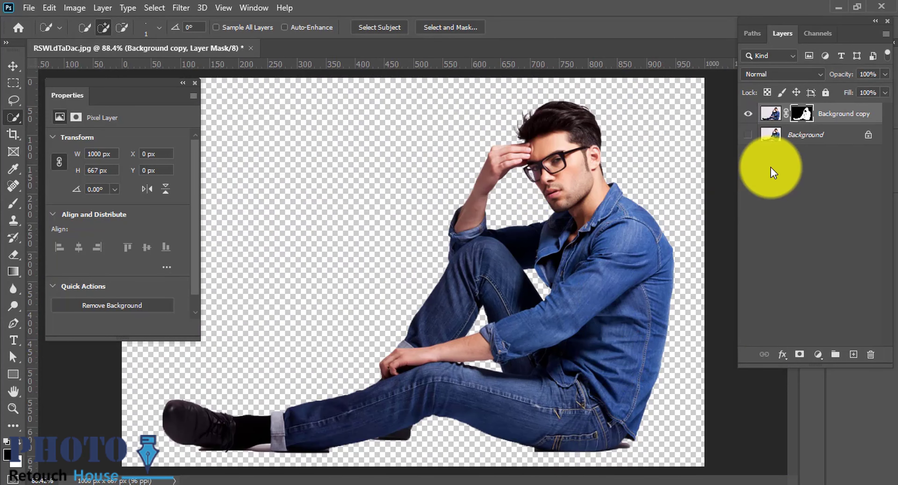
pyautogui.scroll(-2, 542, 276)
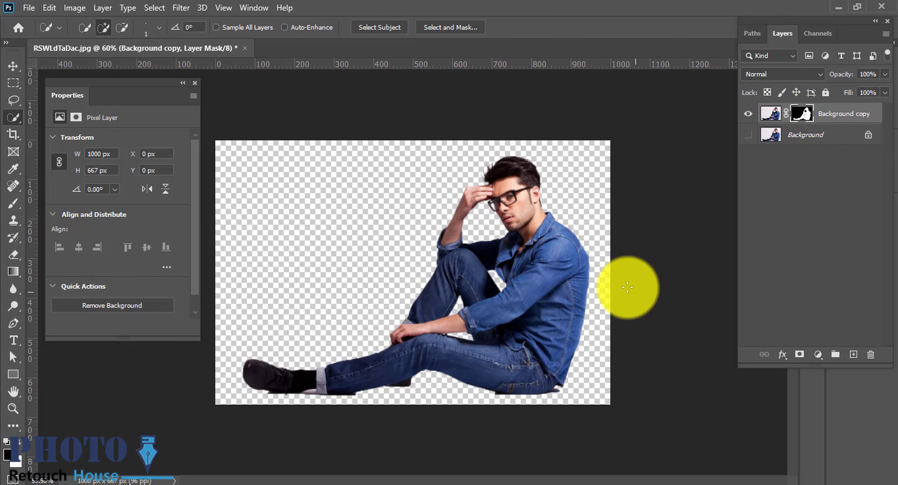
pyautogui.scroll(-1, 619, 289)
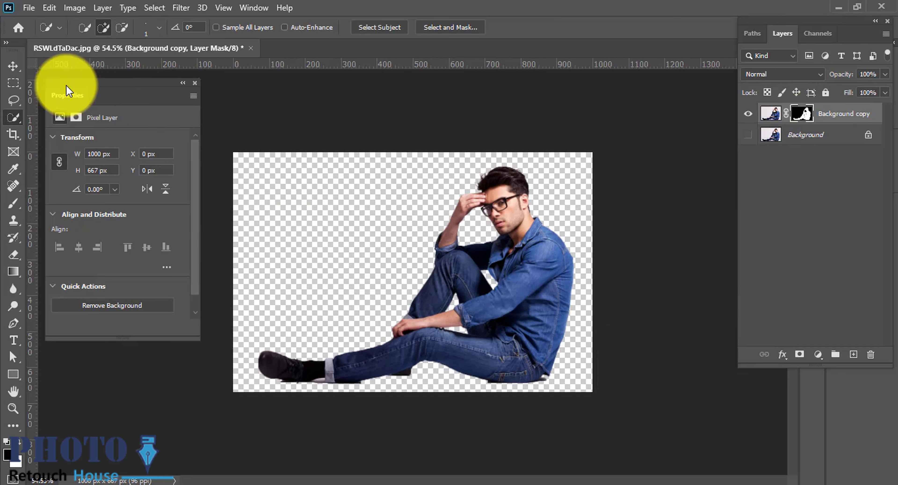
# Scale the cut-out man to about 77% (770 × 513 px) and shift him left
pyautogui.click(13, 65)
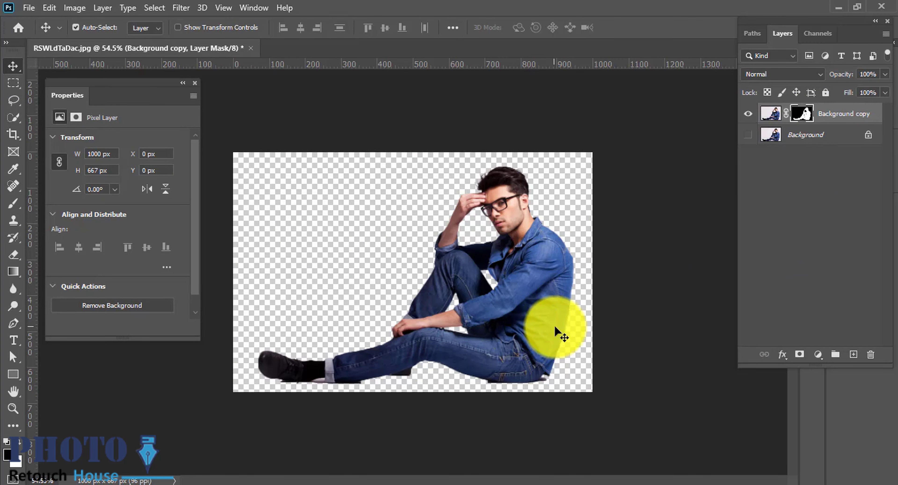
pyautogui.hotkey('ctrl', 't')
pyautogui.moveTo(592, 272); pyautogui.dragTo(557, 272)
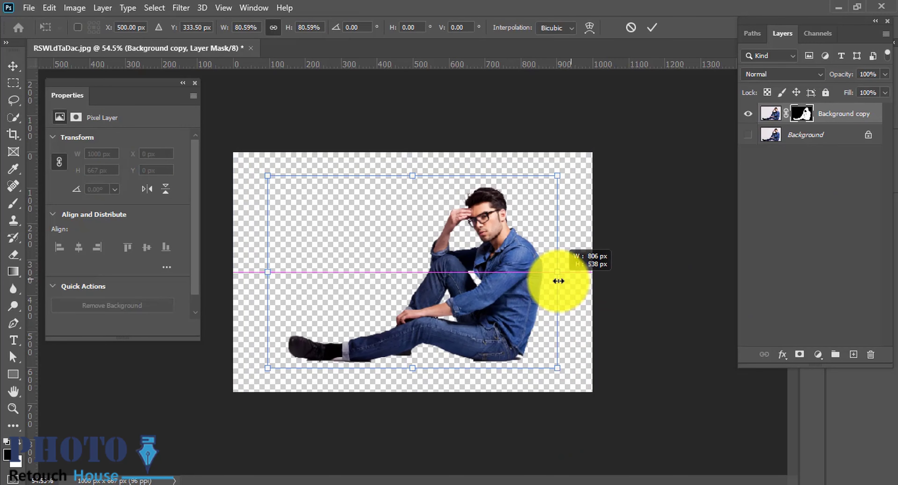
pyautogui.moveTo(516, 305); pyautogui.dragTo(483, 314)
pyautogui.moveTo(522, 281)
pyautogui.mouseDown()
pyautogui.moveTo(462, 301)
pyautogui.moveTo(506, 275)
pyautogui.mouseUp()
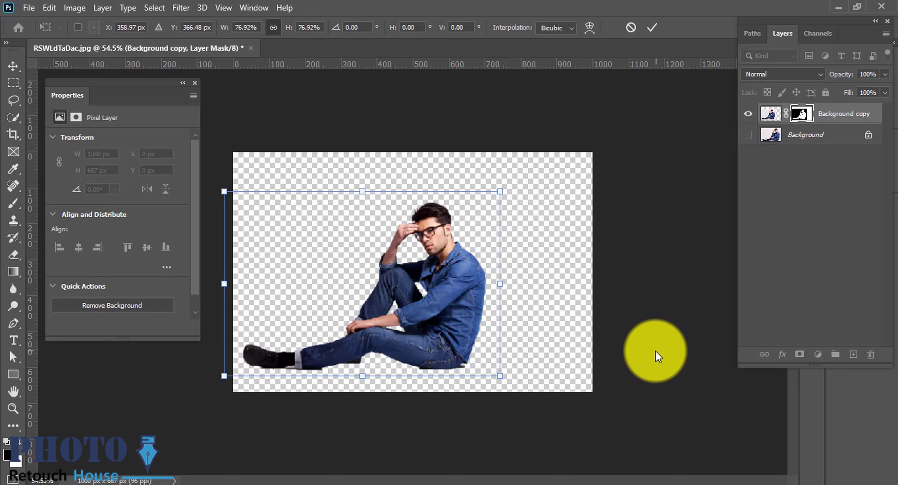
pyautogui.press('Return')
pyautogui.click(814, 136)
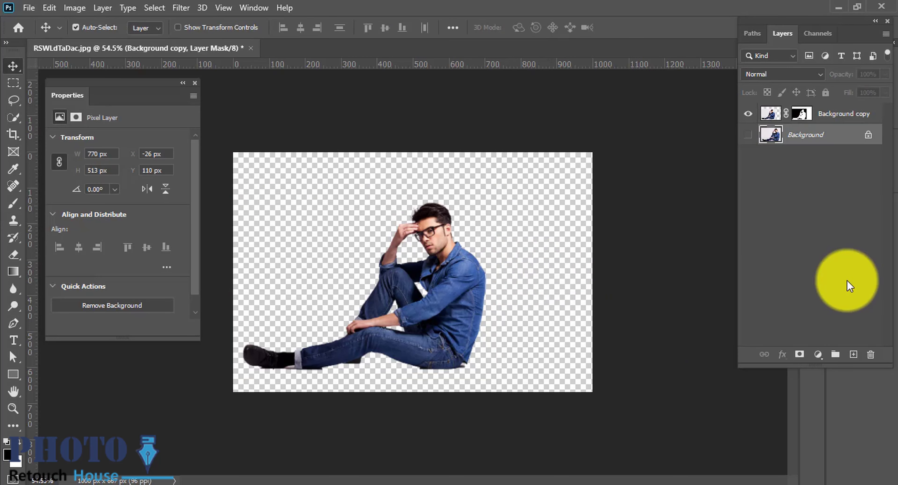
# Paint a large soft black blob on a new Layer 1 with an enlarged brush
pyautogui.click(852, 354)
pyautogui.hotkey('ctrl', '+')
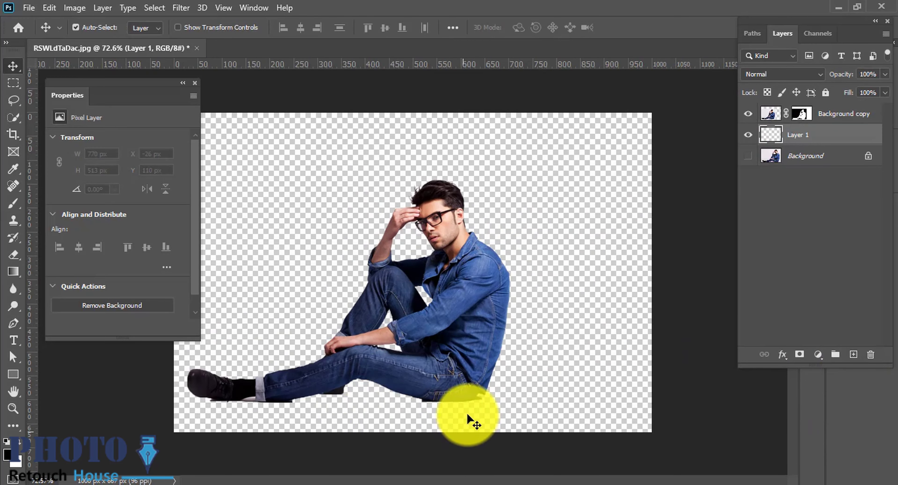
pyautogui.press('b')
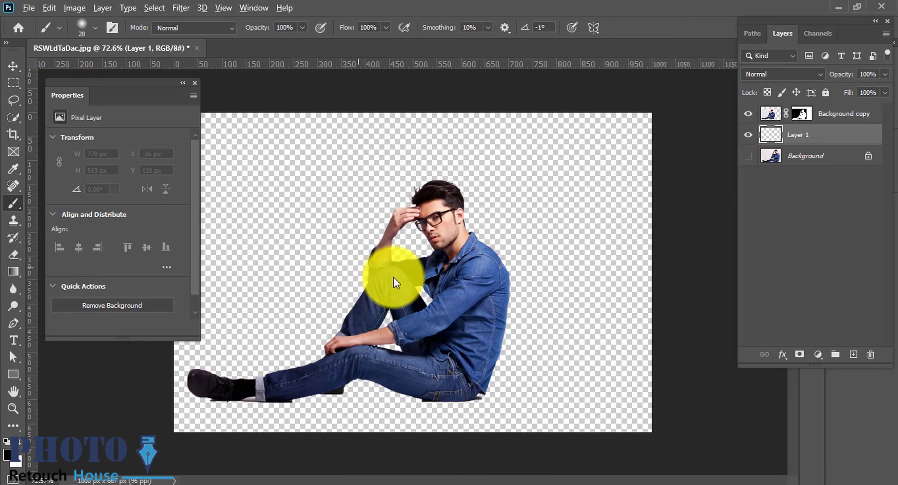
pyautogui.moveTo(351, 285); pyautogui.dragTo(517, 280)
pyautogui.moveTo(351, 285); pyautogui.dragTo(381, 281)
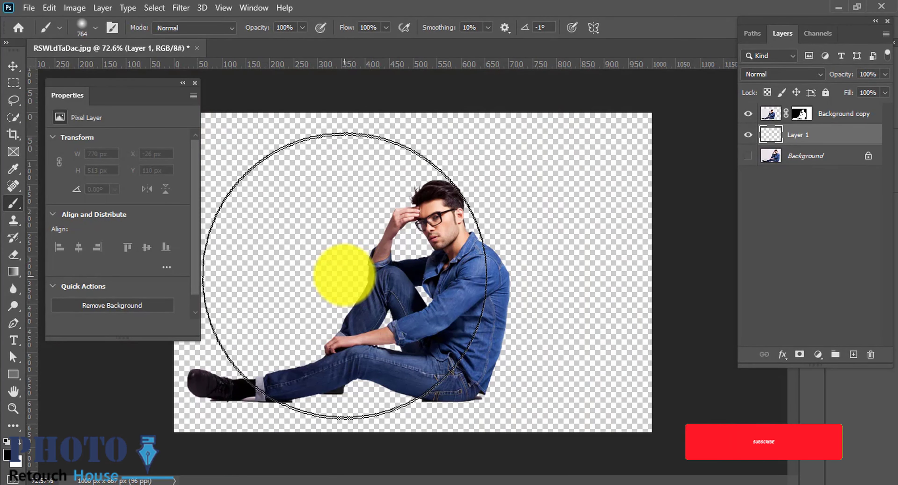
pyautogui.click(345, 266)
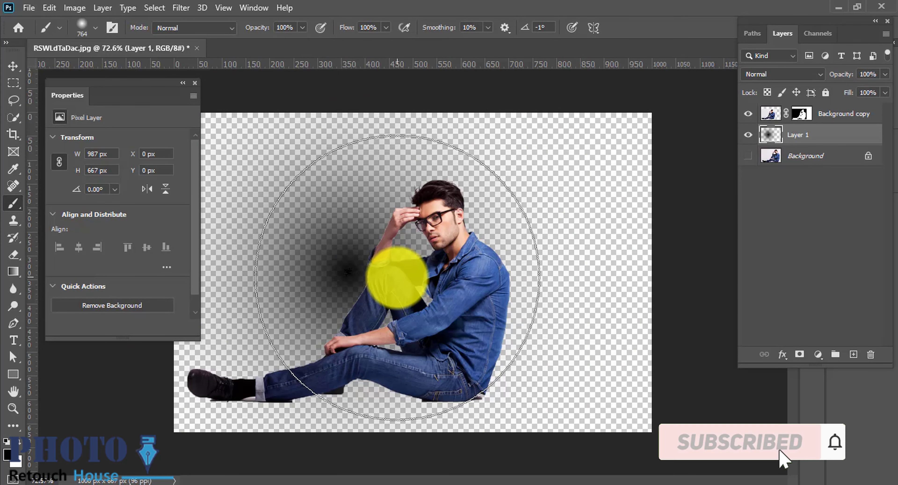
pyautogui.hotkey('ctrl', 'z')
pyautogui.click(353, 269)
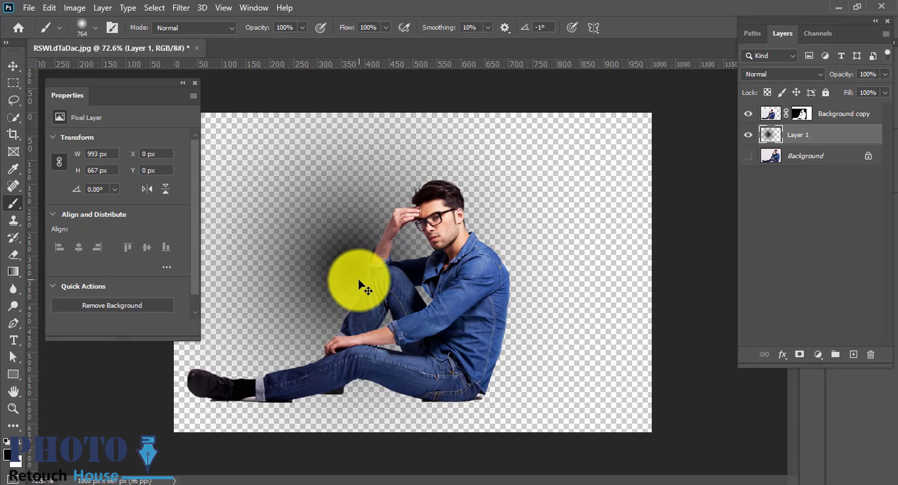
# Squash the blob into a flat shadow under the feet, then delete the trial shadow layer
pyautogui.hotkey('ctrl', 't')
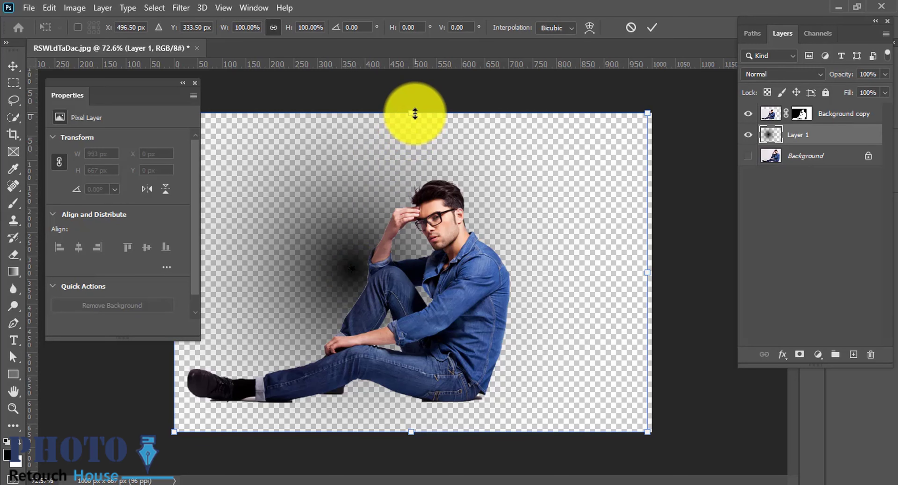
pyautogui.moveTo(411, 112); pyautogui.dragTo(432, 392)
pyautogui.moveTo(362, 391); pyautogui.dragTo(333, 383)
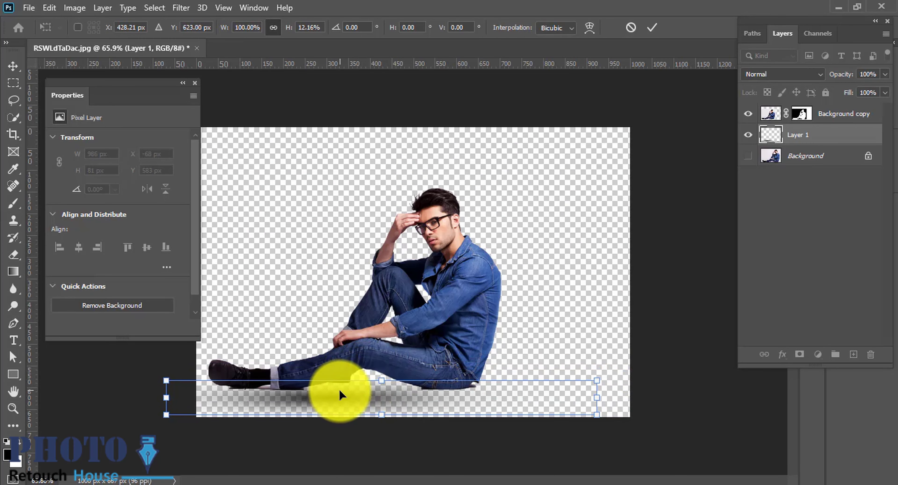
pyautogui.press('Return')
pyautogui.press('b')
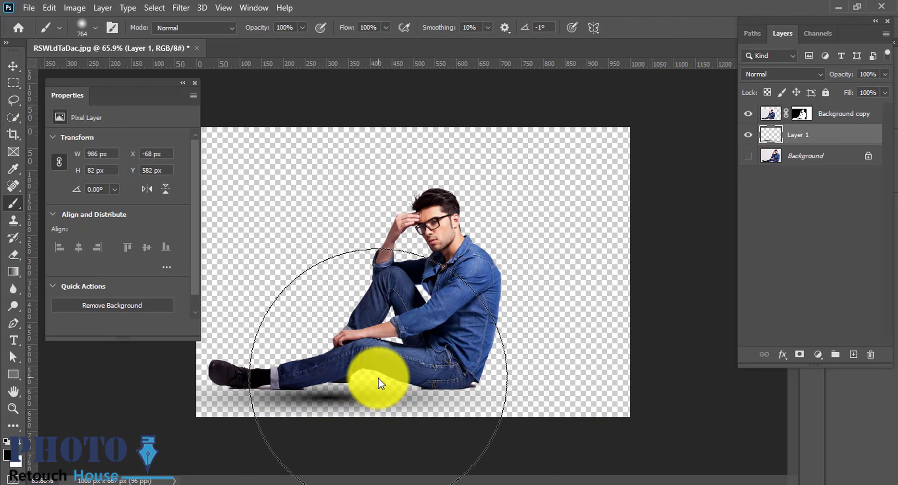
pyautogui.press('Delete')
# Draw a flat elliptical selection beneath the man's legs and feather it 10 px
pyautogui.click(13, 86)
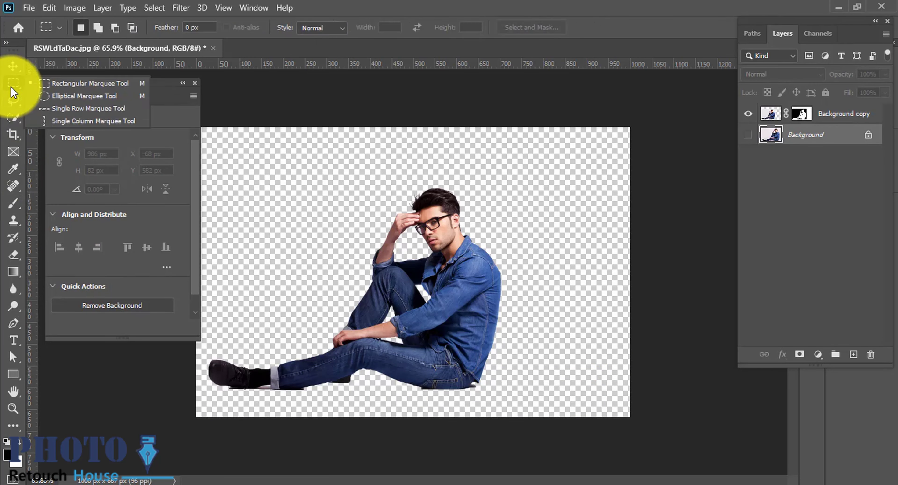
pyautogui.click(62, 95)
pyautogui.moveTo(229, 375); pyautogui.dragTo(478, 392)
pyautogui.scroll(3, 453, 389)
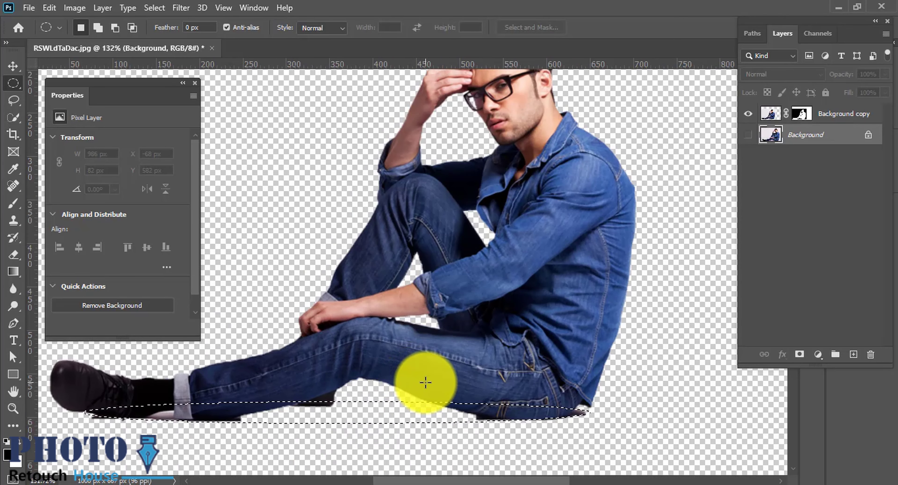
pyautogui.hotkey('shift', 'F6')
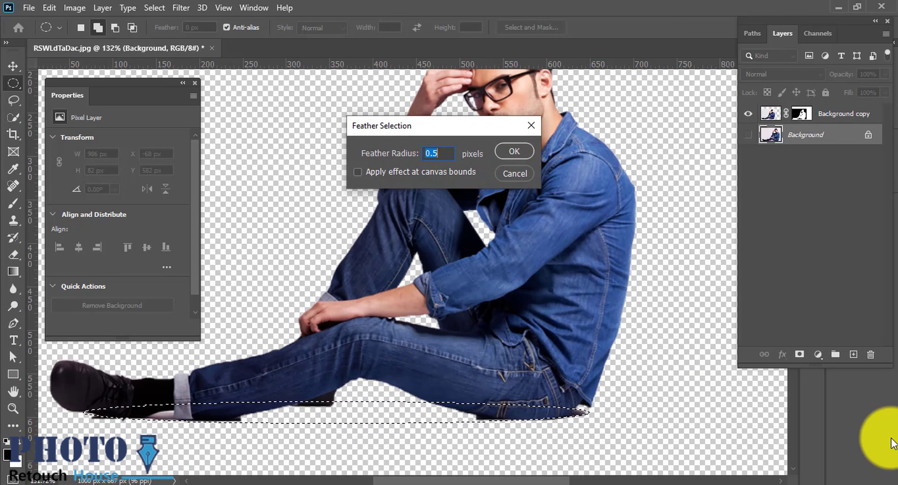
pyautogui.write('10')
pyautogui.press('Return')
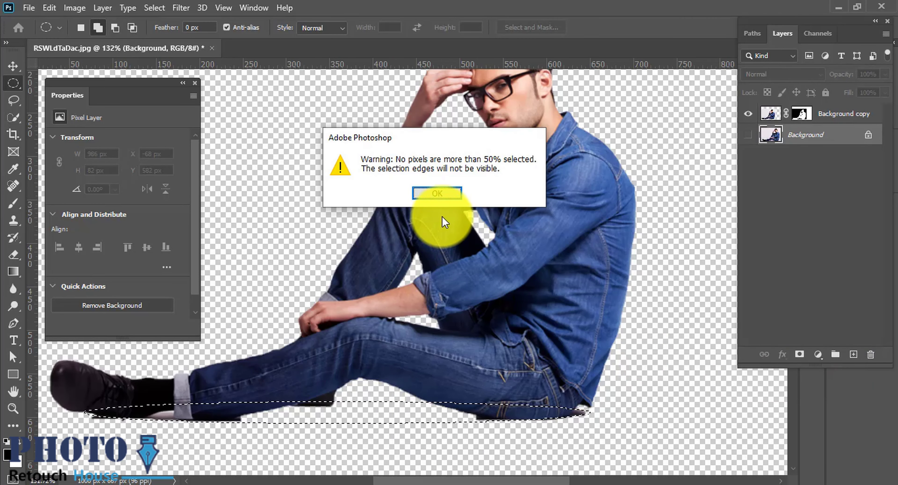
pyautogui.click(440, 197)
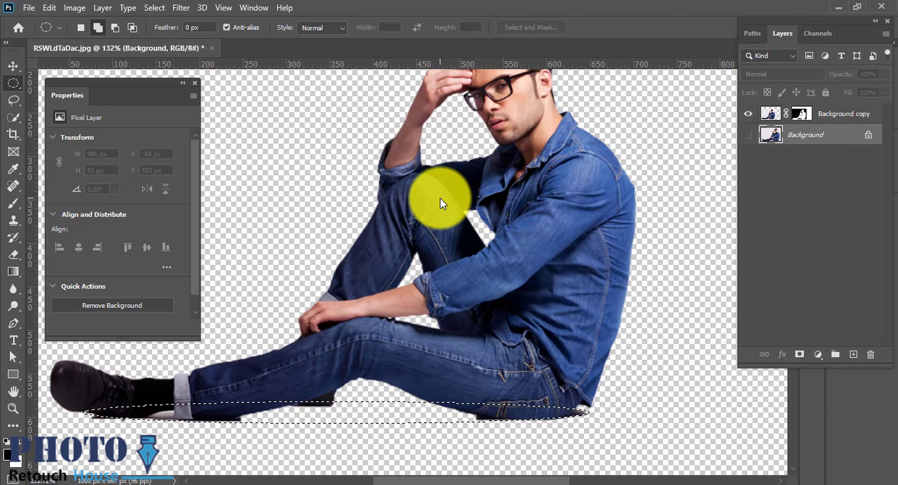
pyautogui.hotkey('shift', 'F6')
pyautogui.write('10')
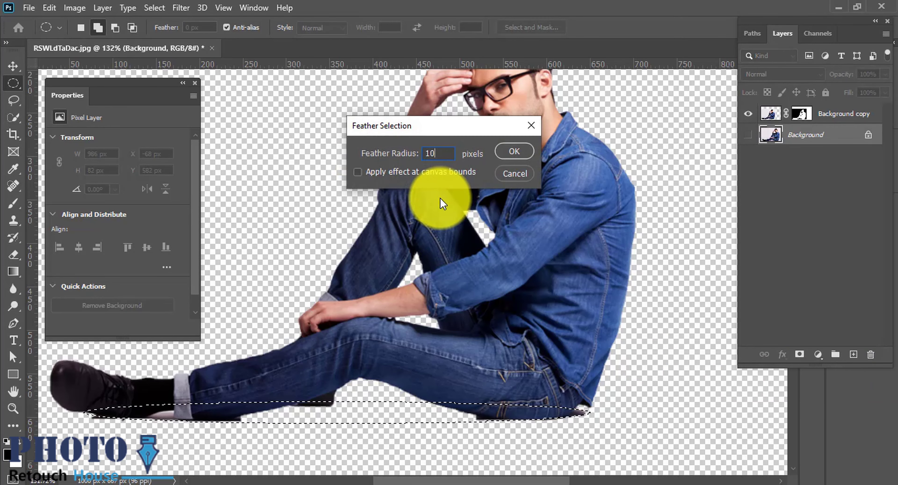
pyautogui.press('Return')
# Fill the feathered ellipse with a dark shadow colour on a new Layer 1, then deselect
pyautogui.click(853, 354)
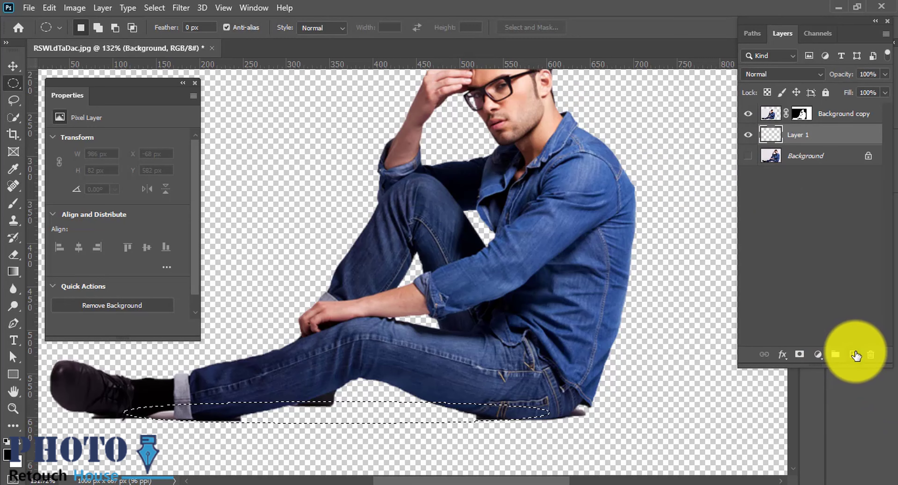
pyautogui.hotkey('ctrl', 'BackSpace')
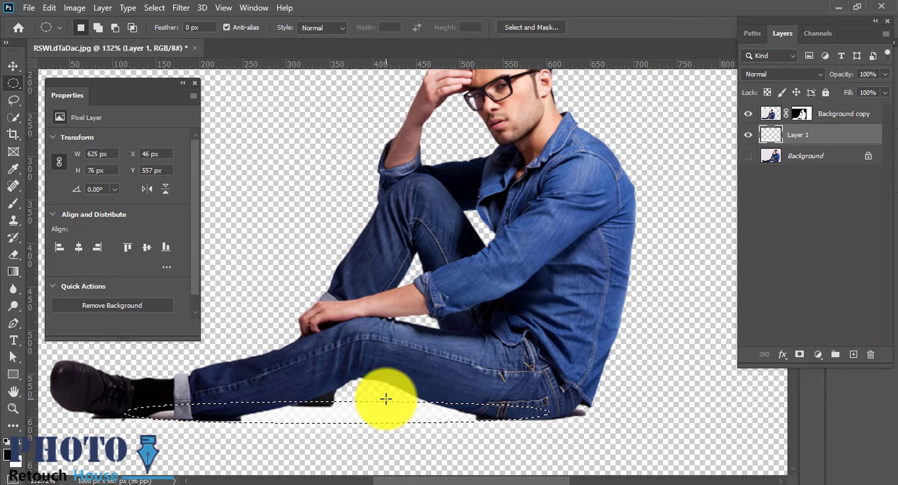
pyautogui.hotkey('ctrl', 'z')
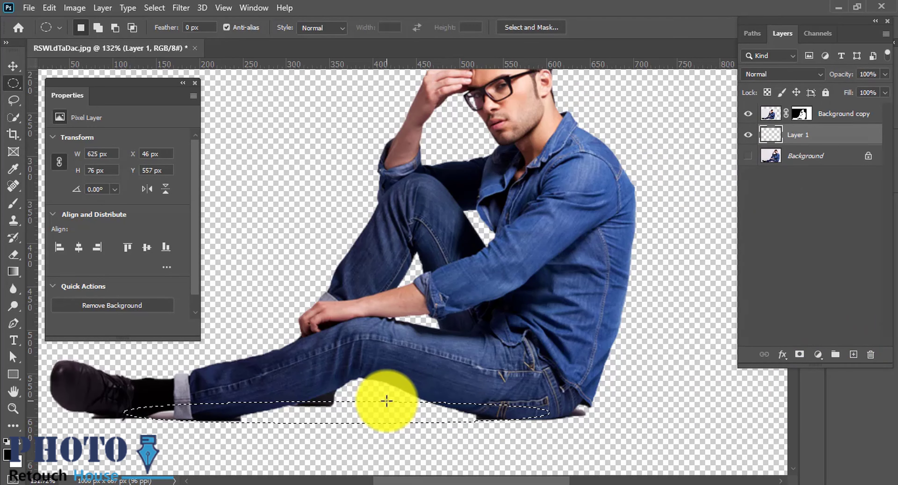
pyautogui.hotkey('alt', 'BackSpace')
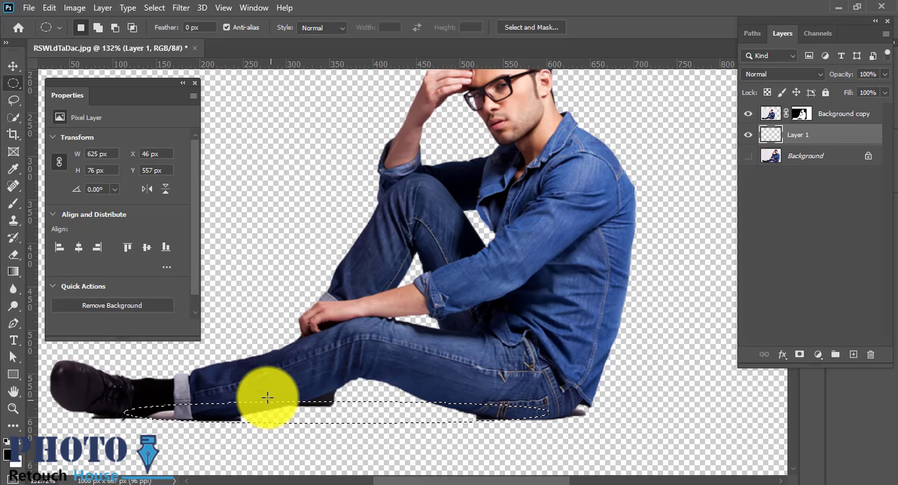
pyautogui.press('b')
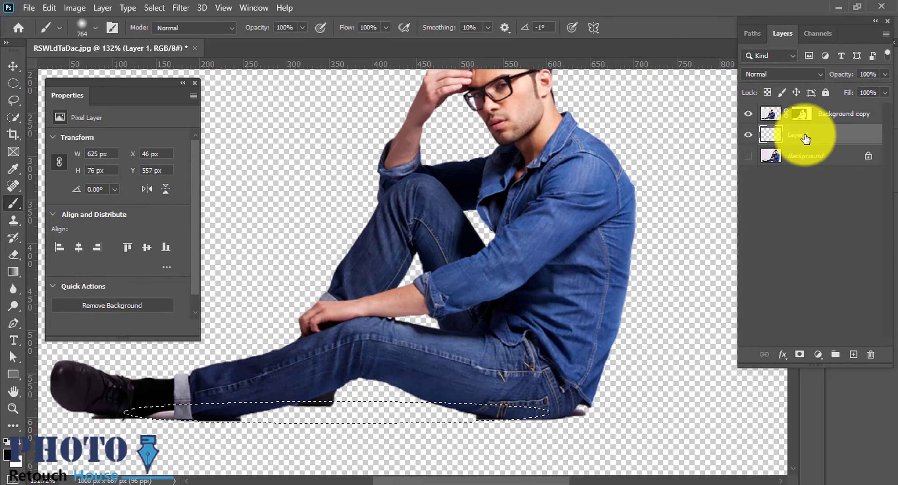
pyautogui.hotkey('alt', 'BackSpace')
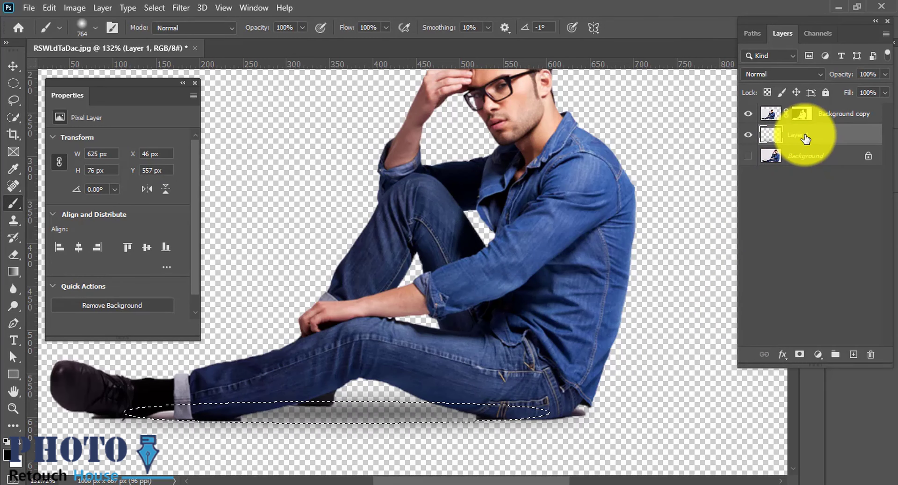
pyautogui.hotkey('ctrl', 'd')
pyautogui.click(819, 157)
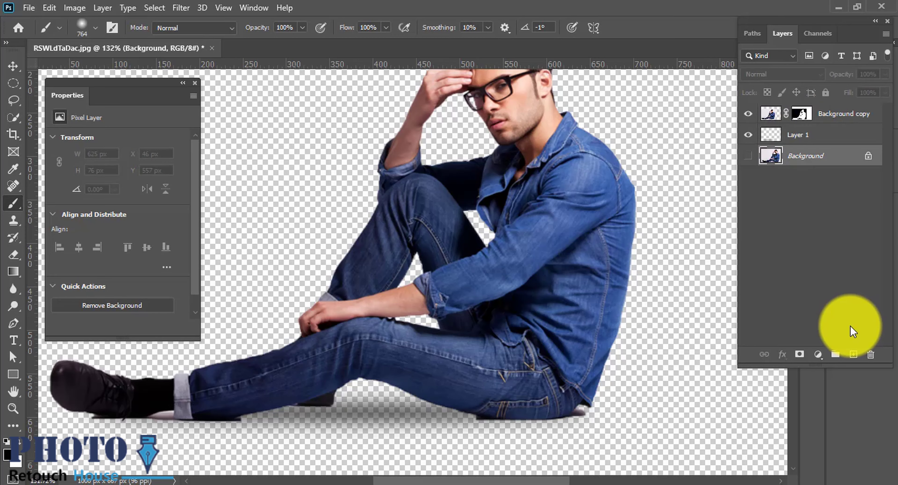
# Add a white-filled Layer 2 above Background as a plain backdrop
pyautogui.click(854, 355)
pyautogui.hotkey('ctrl', 'BackSpace')
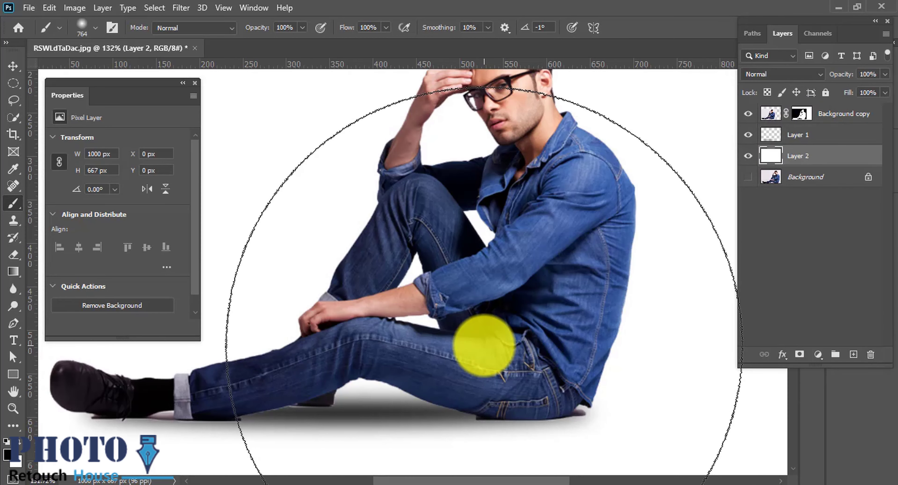
pyautogui.scroll(-3, 481, 345)
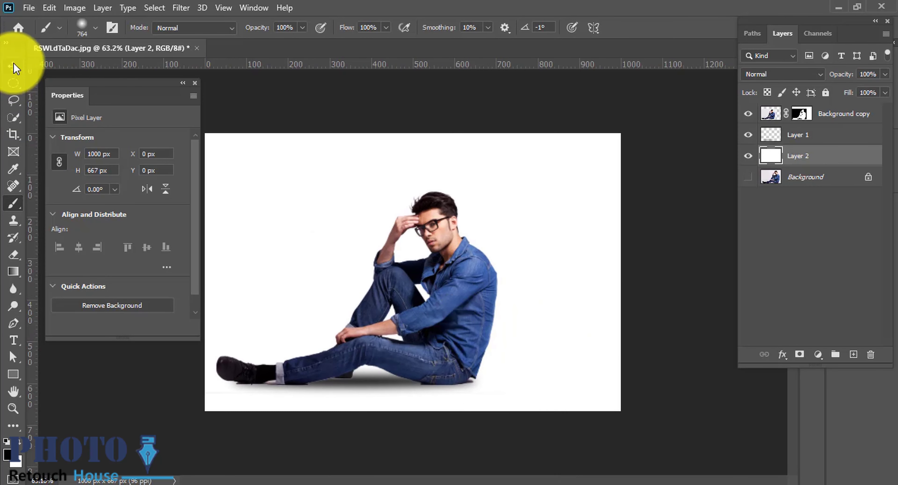
# Flatten and widen the Layer 1 shadow to 688 × 70 px, extending past the shoe
pyautogui.click(13, 65)
pyautogui.click(781, 137)
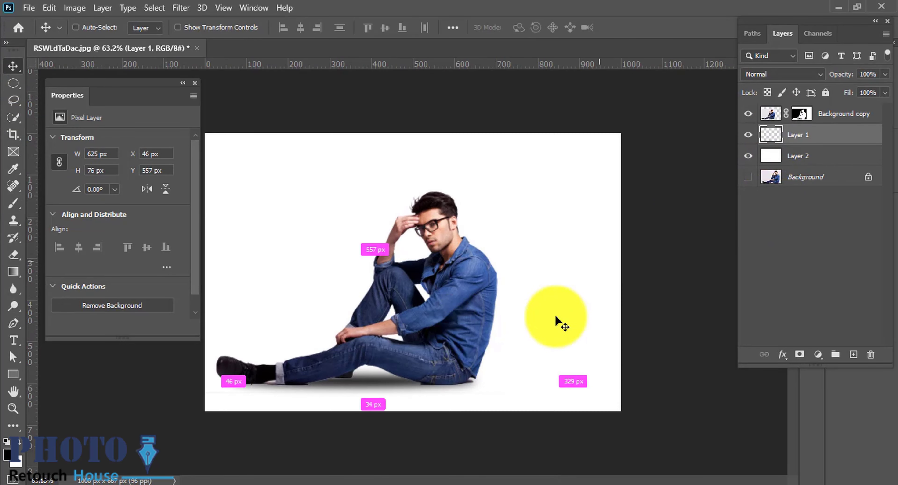
pyautogui.hotkey('ctrl', 't')
pyautogui.scroll(5, 407, 391)
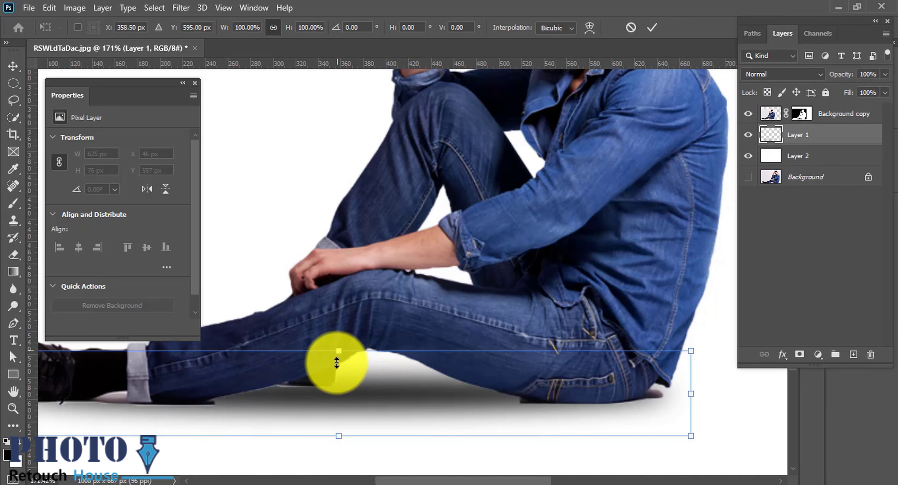
pyautogui.moveTo(337, 362); pyautogui.dragTo(337, 368)
pyautogui.moveTo(690, 397); pyautogui.dragTo(730, 398)
pyautogui.scroll(-3, 371, 391)
pyautogui.scroll(2, 350, 398)
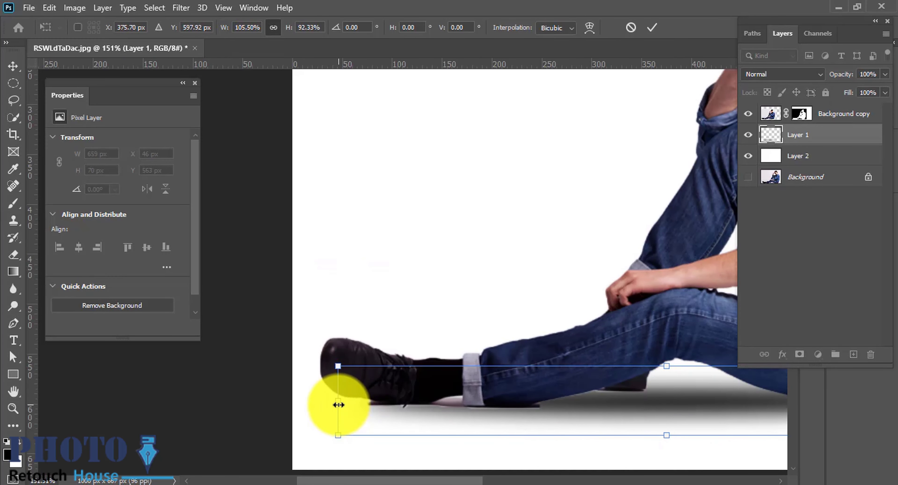
pyautogui.moveTo(338, 404); pyautogui.dragTo(305, 399)
pyautogui.press('Return')
pyautogui.scroll(-1, 471, 432)
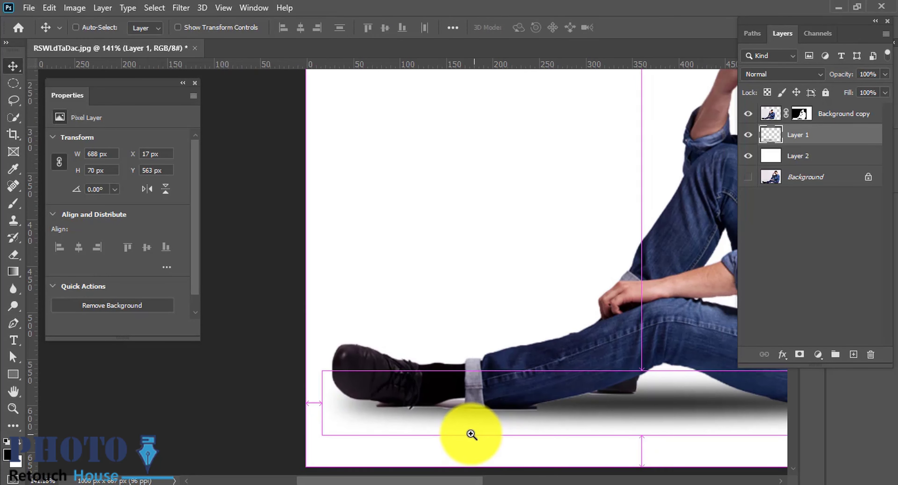
# Brush the Background copy mask with a tiny brush along the shoe's underside and trouser cuff
pyautogui.click(800, 114)
pyautogui.scroll(1, 540, 398)
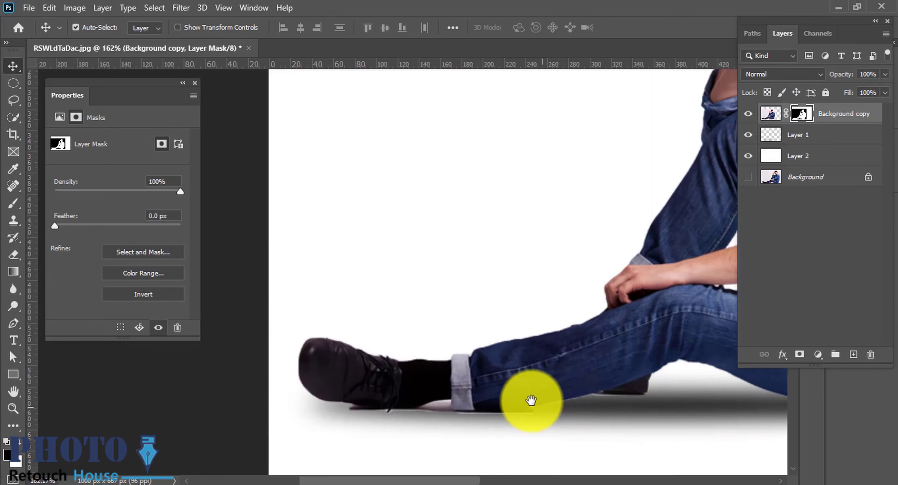
pyautogui.scroll(2, 544, 383)
pyautogui.scroll(1, 558, 380)
pyautogui.press('b')
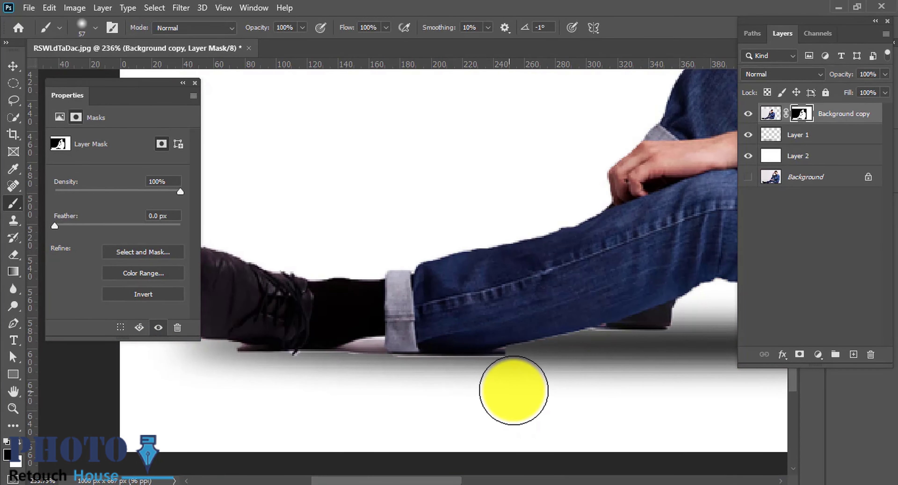
pyautogui.moveTo(513, 390); pyautogui.dragTo(513, 359)
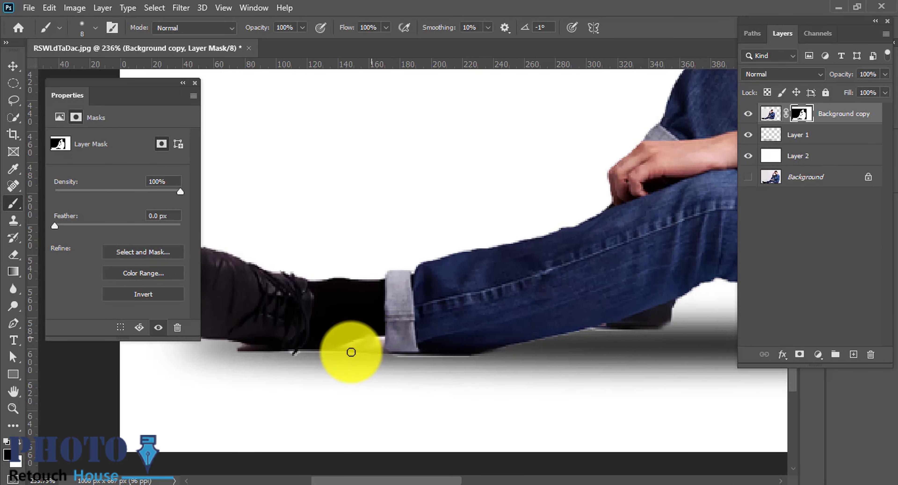
pyautogui.moveTo(362, 344); pyautogui.dragTo(218, 361)
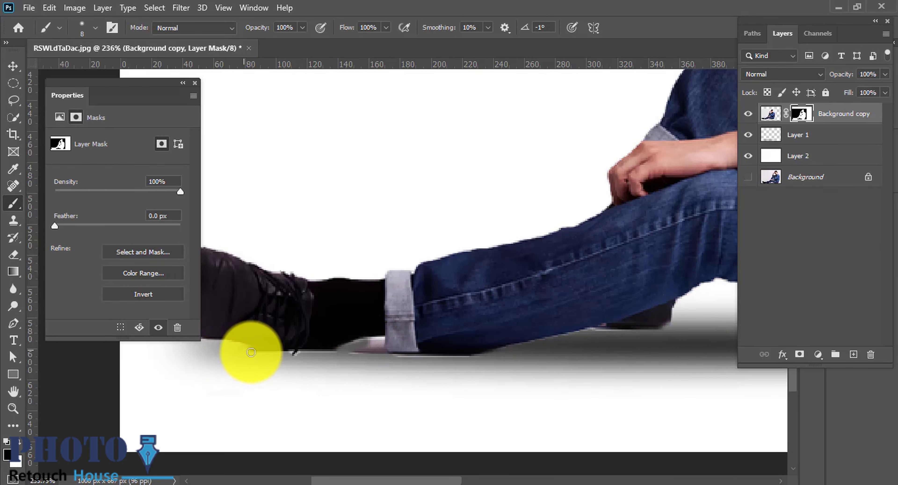
pyautogui.scroll(-3, 261, 371)
pyautogui.scroll(3, 585, 354)
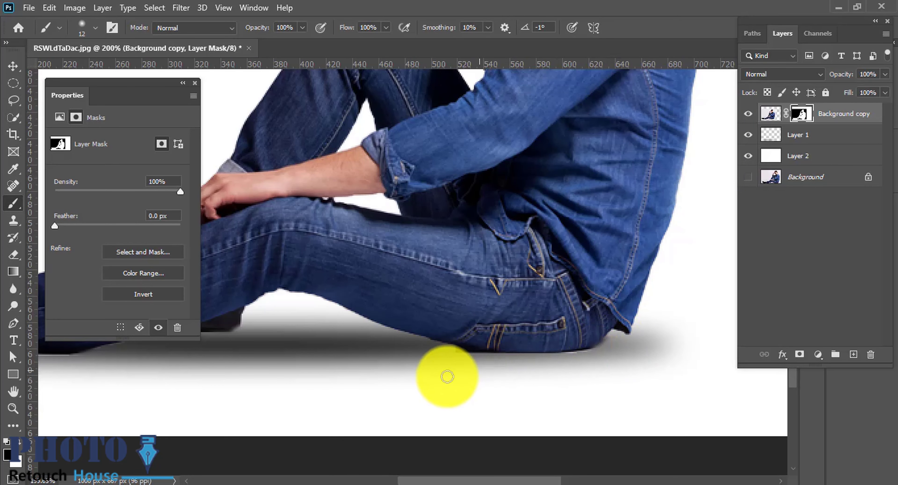
pyautogui.scroll(2, 435, 366)
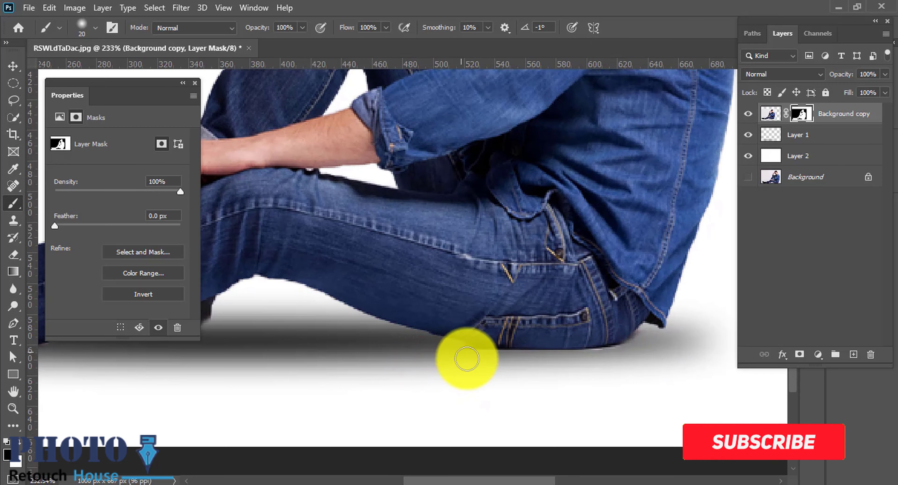
pyautogui.scroll(-5, 515, 371)
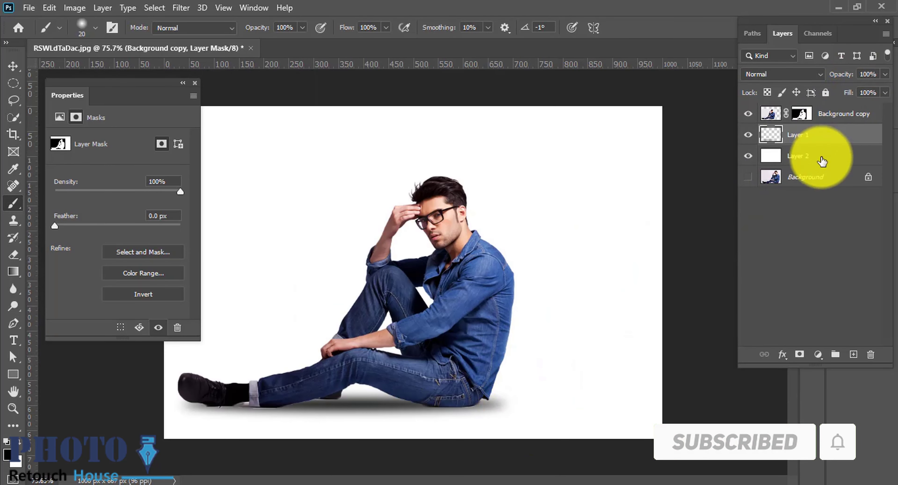
# Paint additional soft shadow under the man's hips on Layer 1, returning to the Background copy mask
pyautogui.click(822, 138)
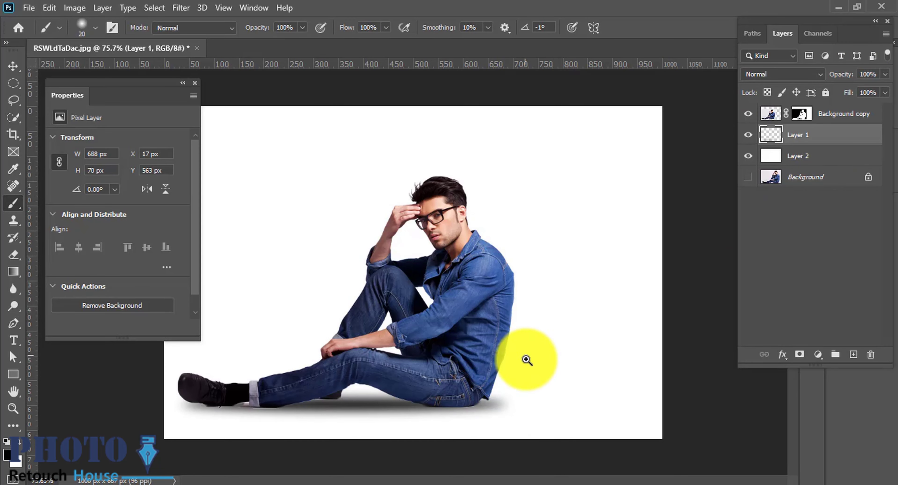
pyautogui.scroll(2, 525, 361)
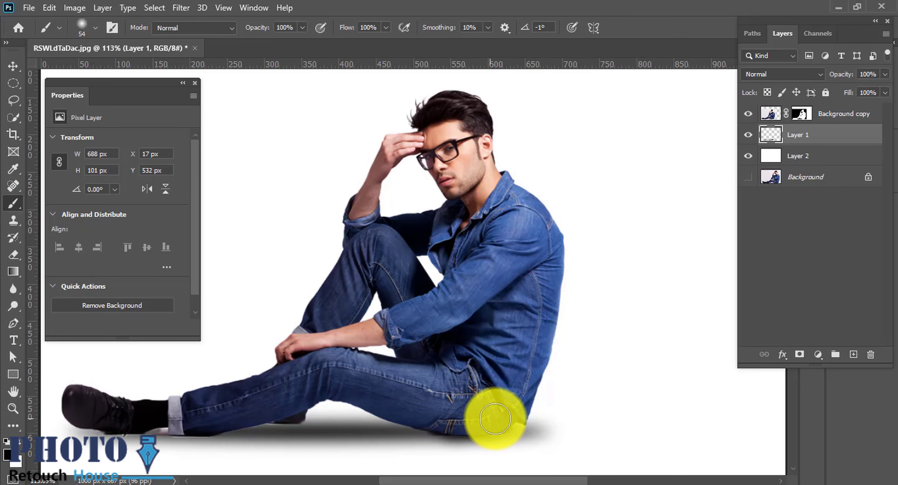
pyautogui.hscroll(-5, 450, 417)
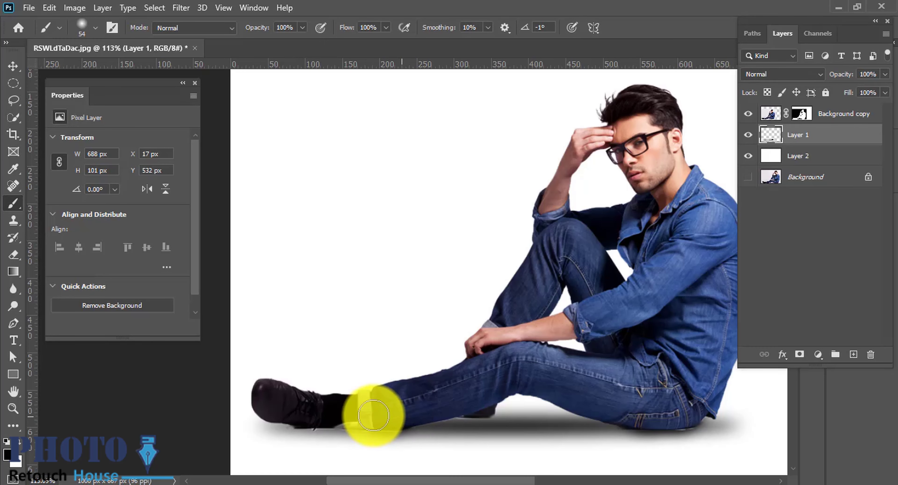
pyautogui.scroll(3, 359, 417)
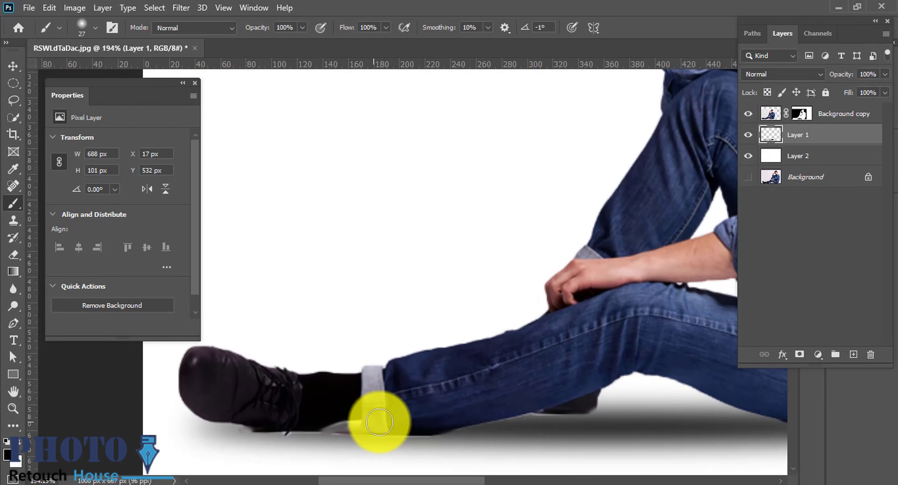
pyautogui.click(801, 115)
pyautogui.scroll(2, 380, 410)
pyautogui.scroll(2, 351, 411)
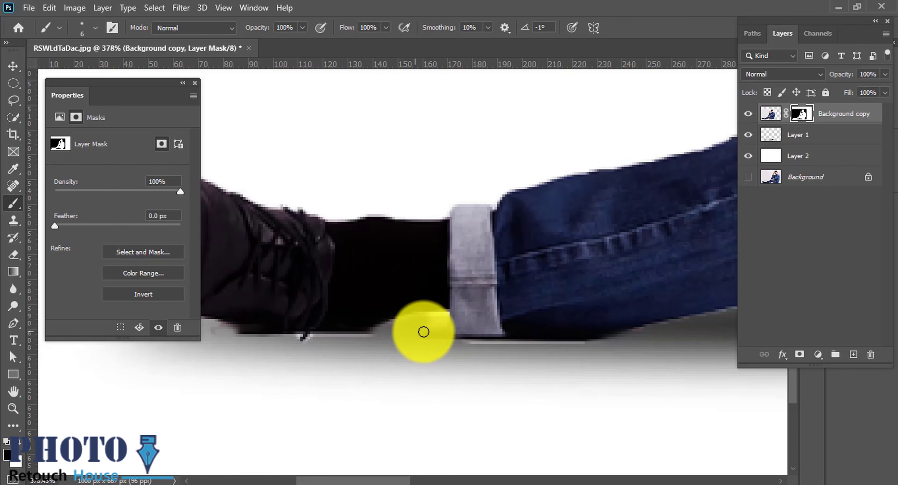
# Remove the light lines under the shoe, sock and cuff on the Background copy mask
pyautogui.moveTo(361, 340)
pyautogui.mouseDown()
pyautogui.moveTo(309, 337)
pyautogui.moveTo(418, 318)
pyautogui.mouseUp()
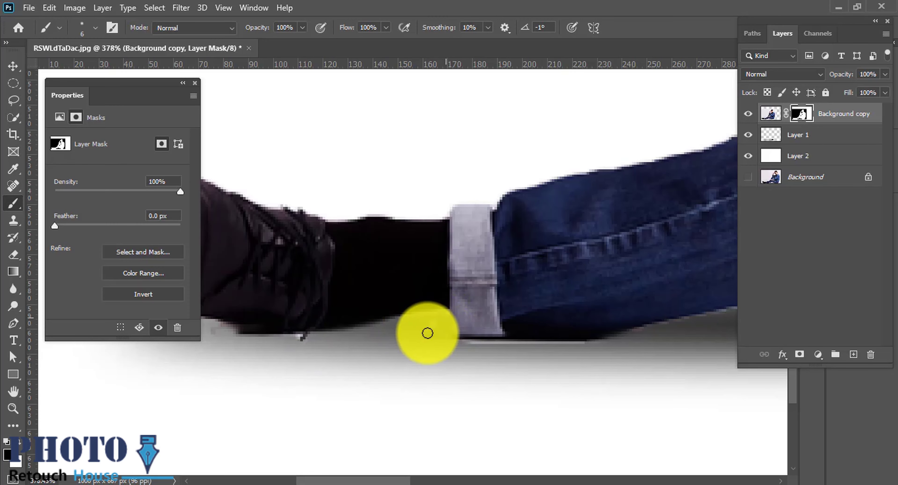
pyautogui.moveTo(499, 346); pyautogui.dragTo(591, 347)
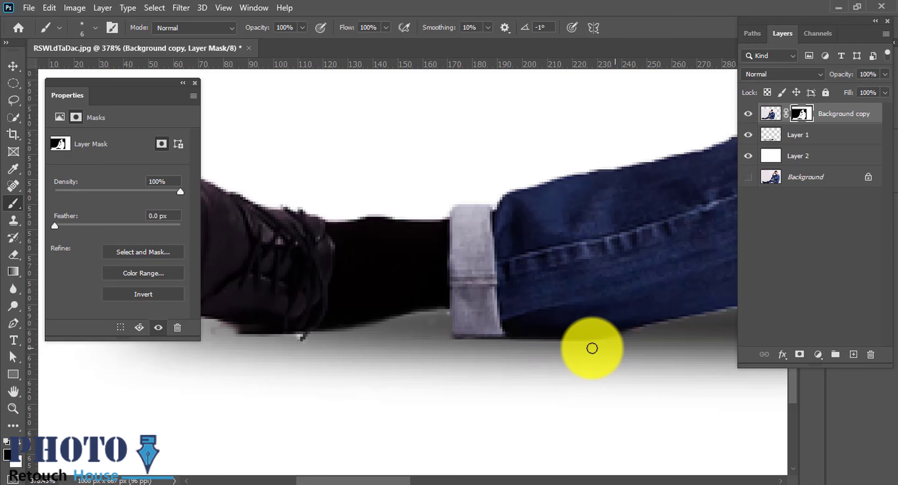
pyautogui.scroll(-2, 418, 337)
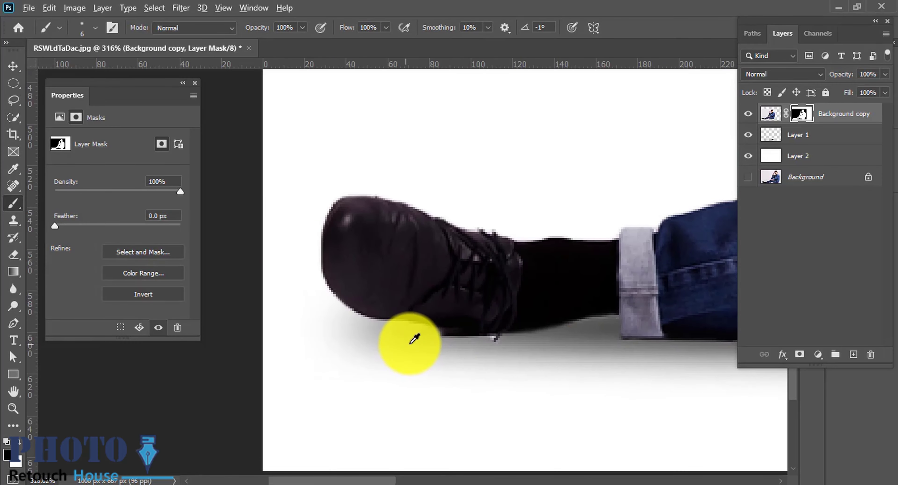
pyautogui.scroll(-2, 431, 340)
pyautogui.scroll(-1, 415, 324)
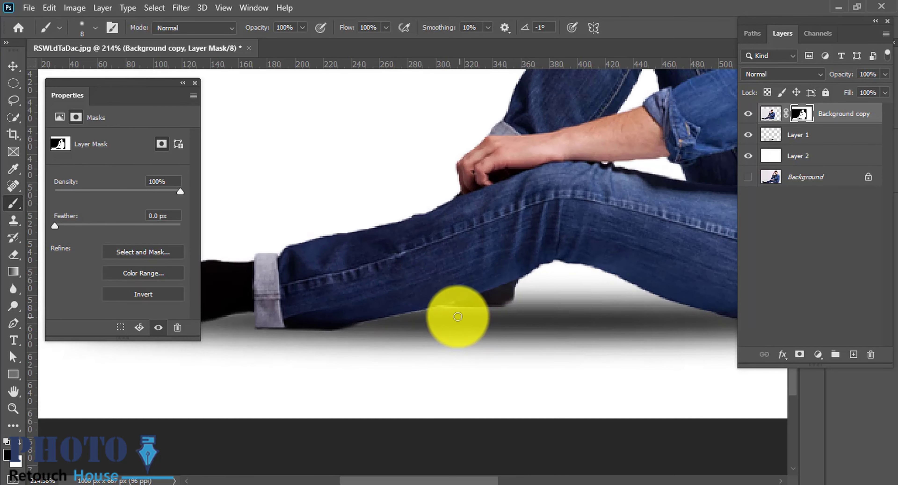
pyautogui.scroll(-2, 469, 343)
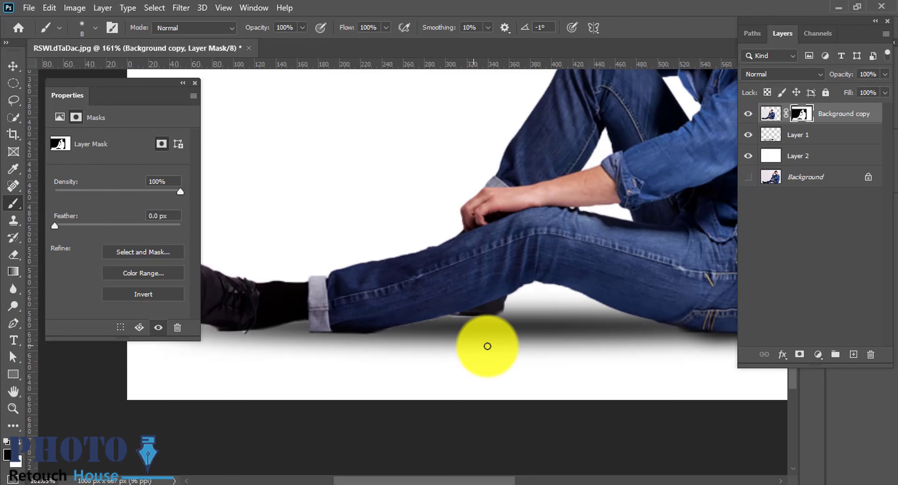
pyautogui.scroll(-2, 453, 323)
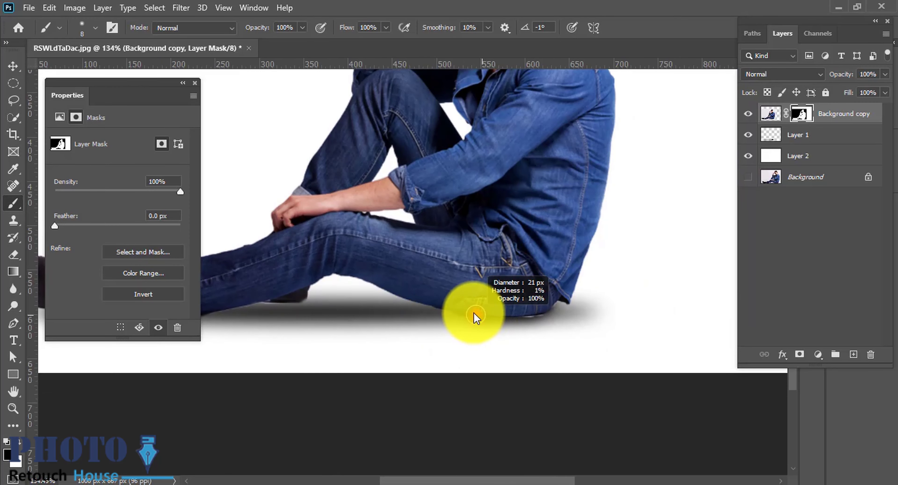
pyautogui.scroll(3, 495, 307)
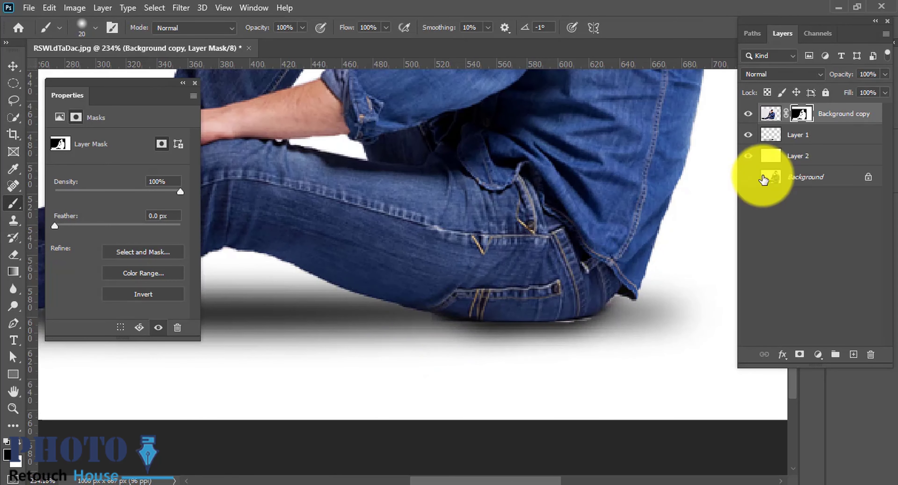
# Darken the Layer 1 shadow beneath the shoe and under the man's hip
pyautogui.click(780, 135)
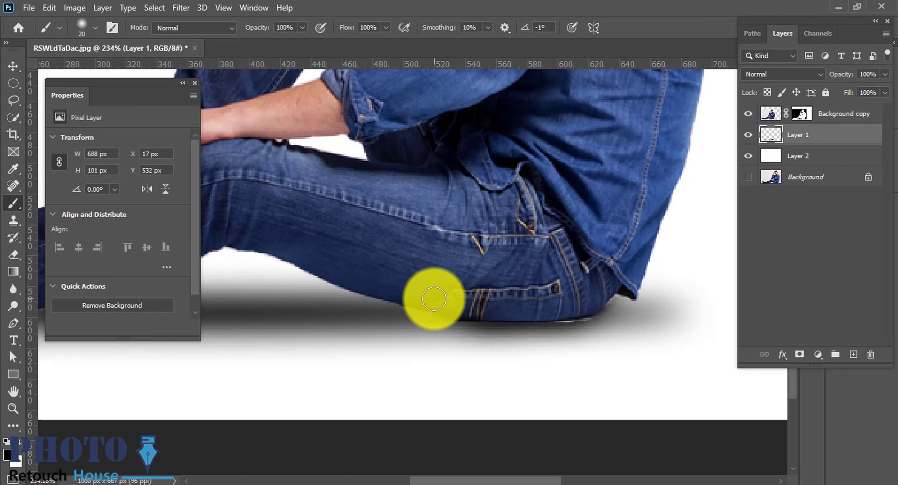
pyautogui.hscroll(-5, 404, 311)
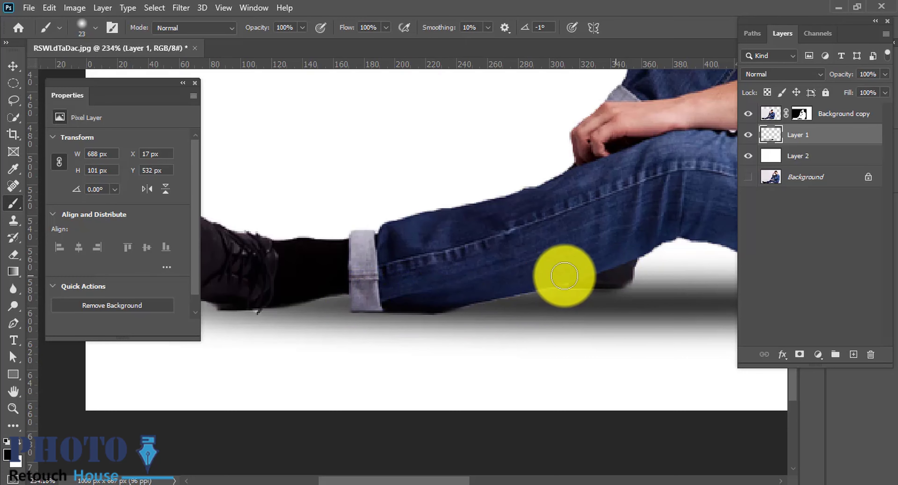
pyautogui.hscroll(-5, 438, 295)
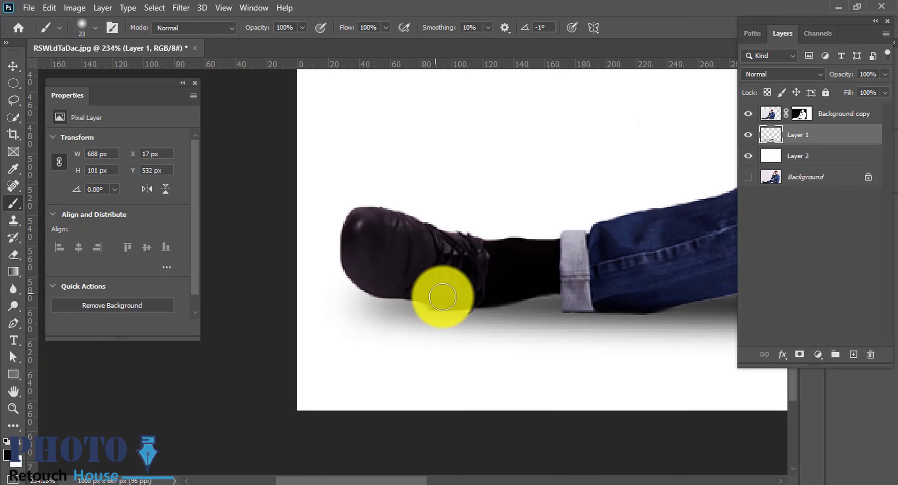
pyautogui.moveTo(443, 297)
pyautogui.mouseDown()
pyautogui.moveTo(522, 301)
pyautogui.moveTo(437, 301)
pyautogui.moveTo(538, 283)
pyautogui.moveTo(227, 311)
pyautogui.mouseUp()
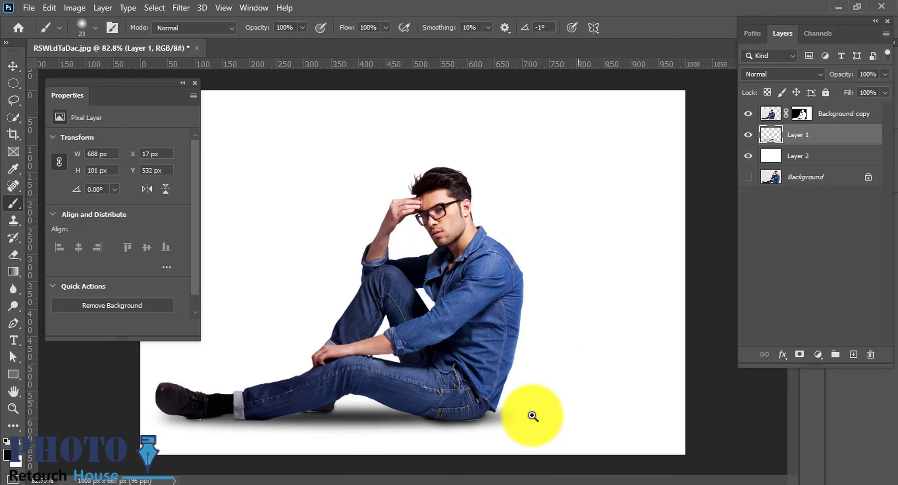
pyautogui.moveTo(533, 416); pyautogui.dragTo(593, 415)
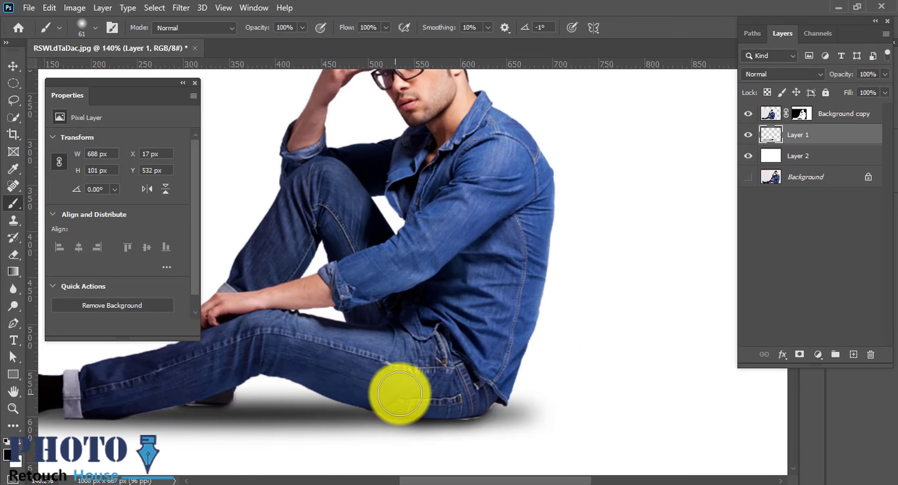
pyautogui.moveTo(400, 393)
pyautogui.mouseDown()
pyautogui.moveTo(475, 392)
pyautogui.moveTo(340, 371)
pyautogui.mouseUp()
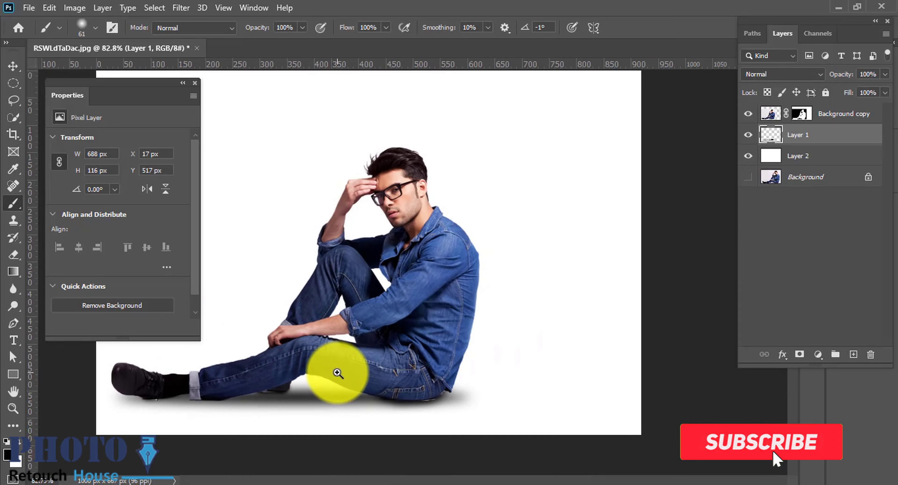
pyautogui.click(801, 115)
# Load the man's mask as a selection, feather it 8 px, and copy it onto Layer 3
pyautogui.keyDown('ctrl'); pyautogui.click(776, 115); pyautogui.keyUp('ctrl')
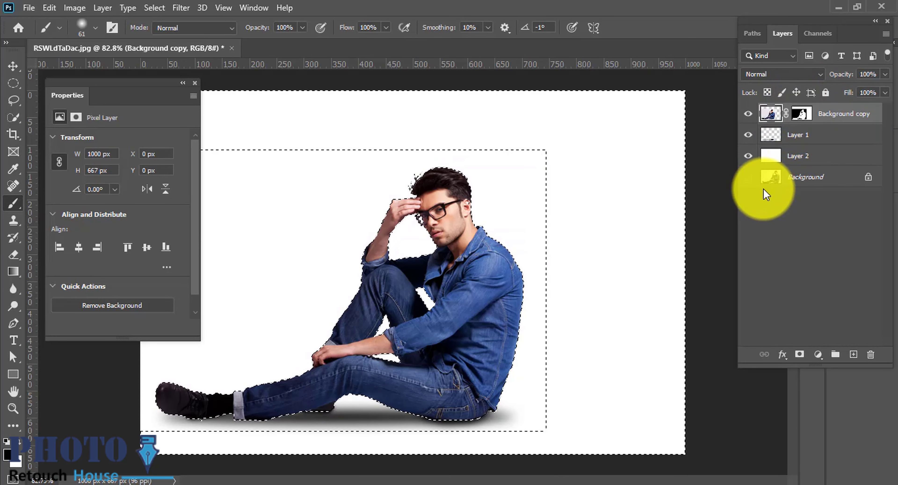
pyautogui.hotkey('shift', 'F6')
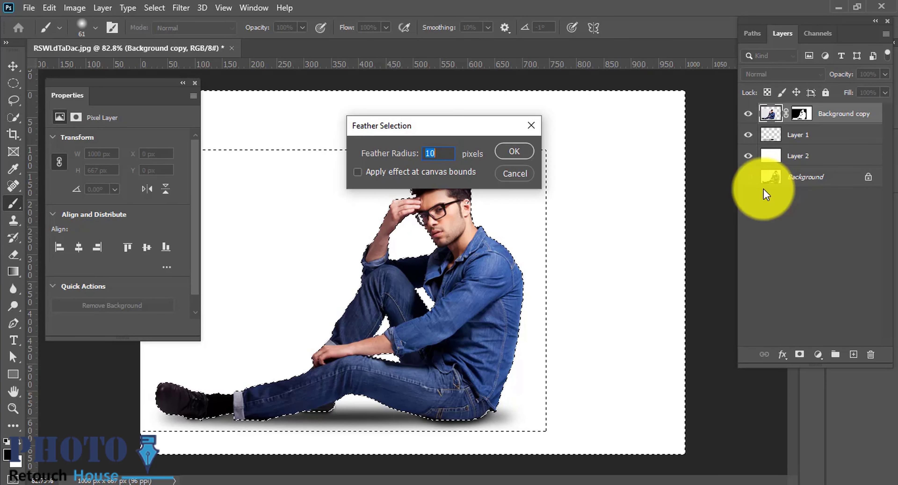
pyautogui.write('8')
pyautogui.press('Return')
pyautogui.hotkey('ctrl', 'j')
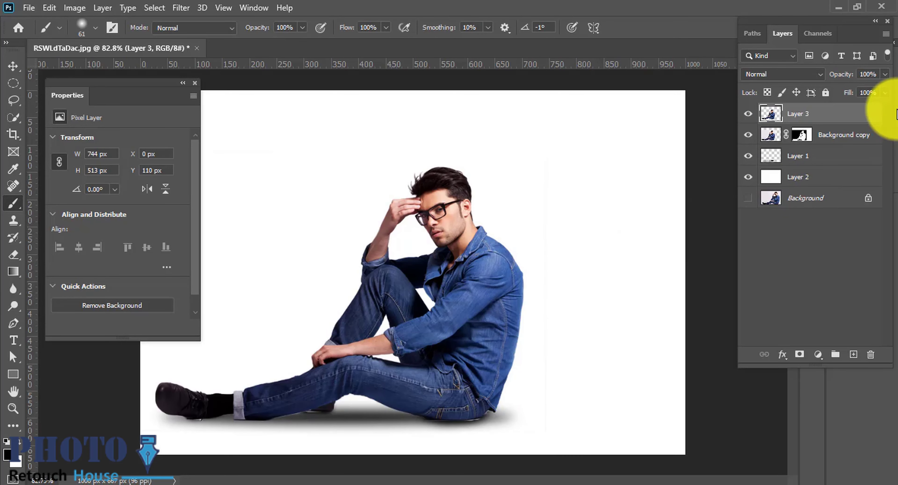
# Hide the Background copy layer and duplicate Layer 3 as Layer 3 copy
pyautogui.click(748, 134)
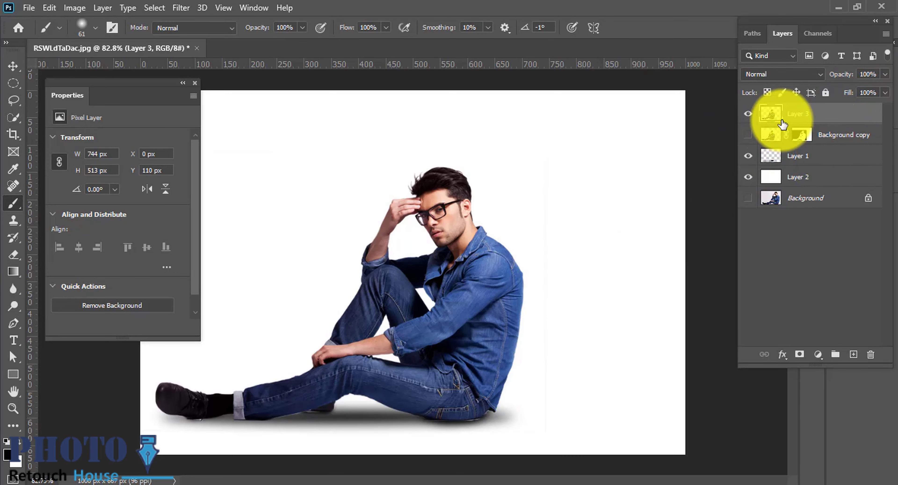
pyautogui.moveTo(773, 120); pyautogui.dragTo(777, 118)
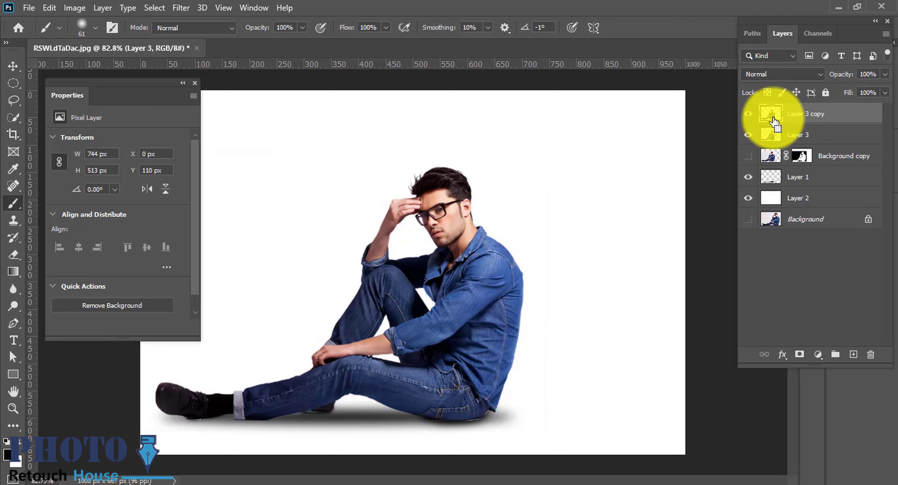
pyautogui.moveTo(388, 250); pyautogui.dragTo(451, 242)
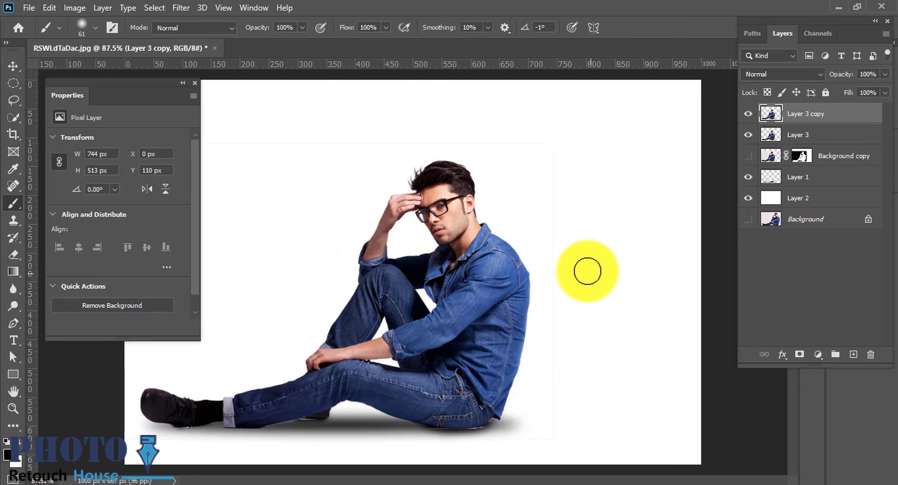
pyautogui.click(797, 198)
pyautogui.moveTo(457, 370); pyautogui.dragTo(355, 406)
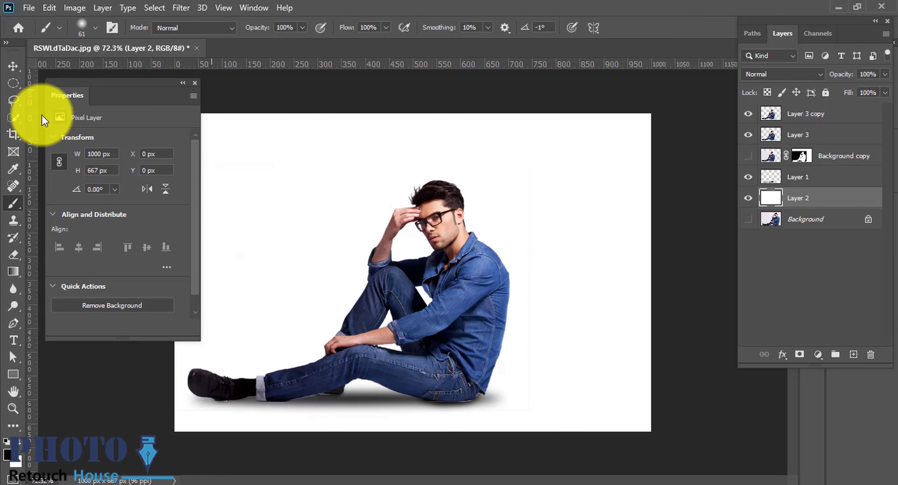
# Drag a light blue diagonal gradient across Layer 2 with the Gradient Tool
pyautogui.click(13, 271)
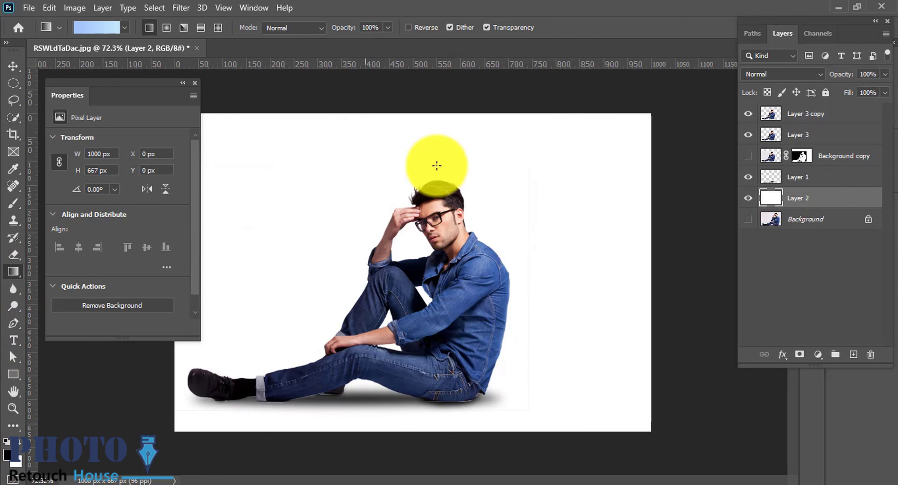
pyautogui.scroll(-2, 259, 144)
pyautogui.moveTo(215, 139); pyautogui.dragTo(611, 406)
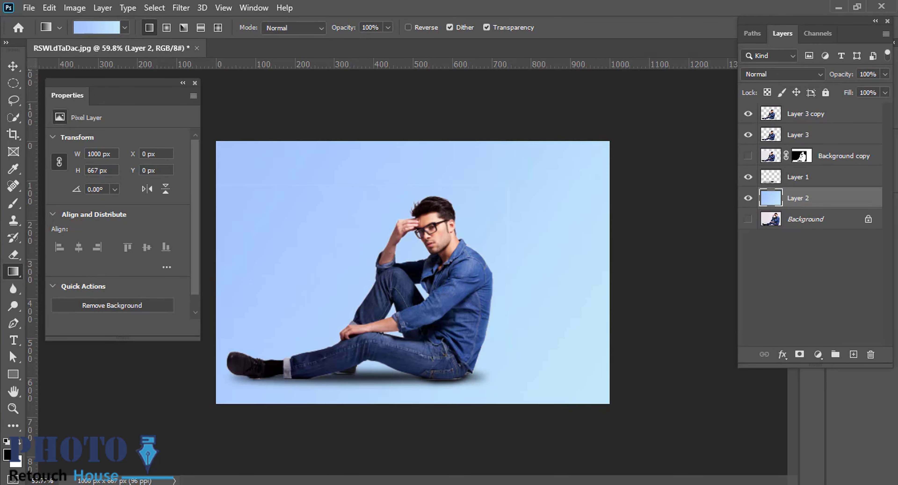
pyautogui.scroll(2, 339, 177)
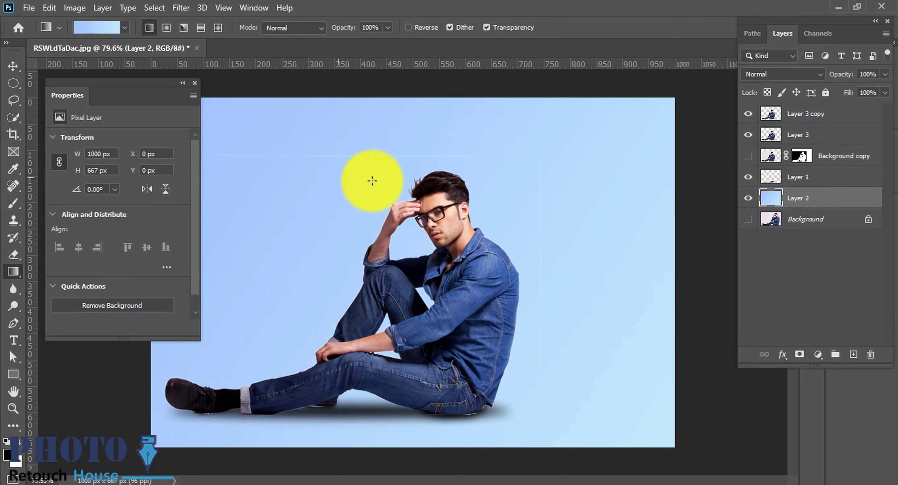
pyautogui.click(765, 138)
pyautogui.scroll(-2, 394, 190)
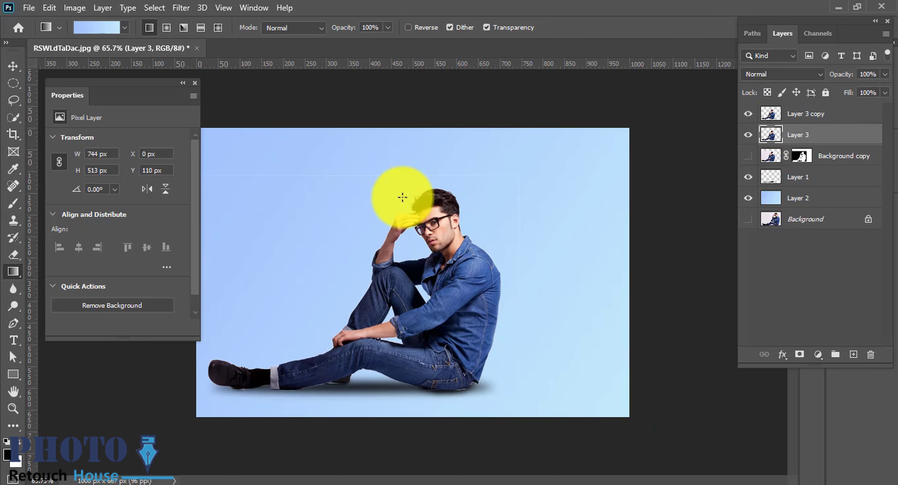
# Erase stray edge pixels on Layer 3 and Layer 3 copy, zooming in on the man to check
pyautogui.press('e')
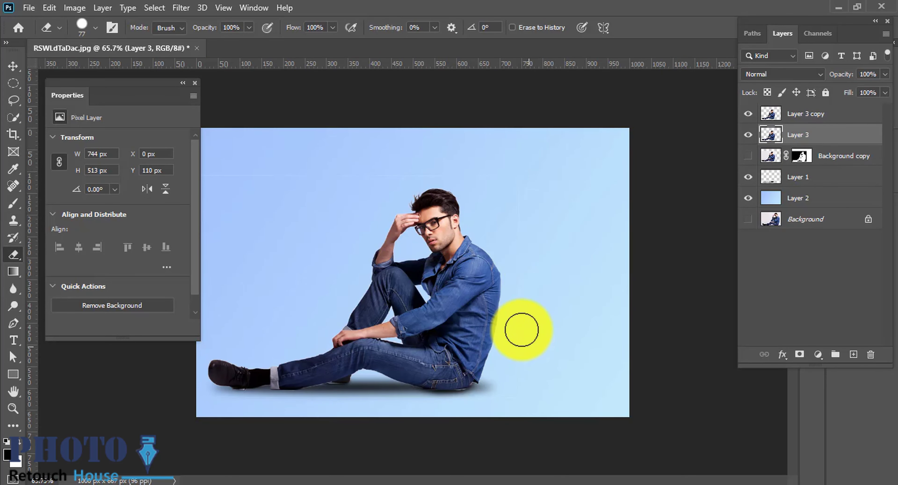
pyautogui.scroll(-1, 313, 174)
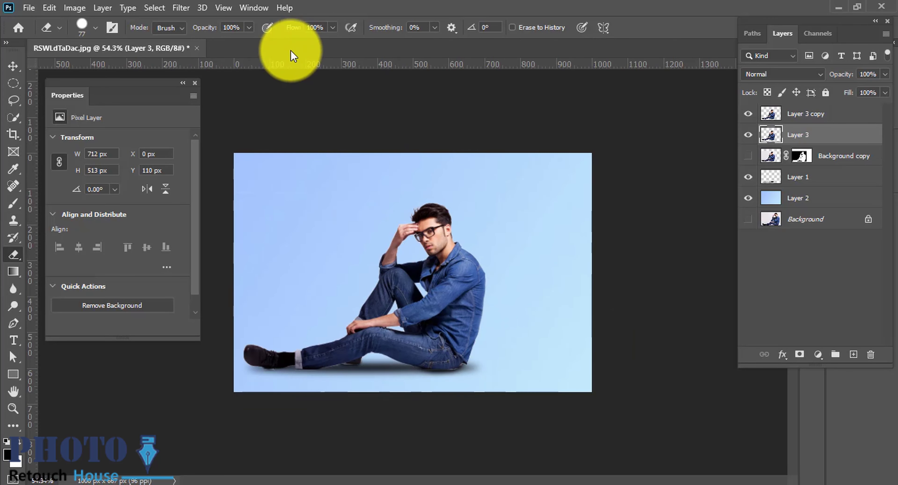
pyautogui.click(776, 119)
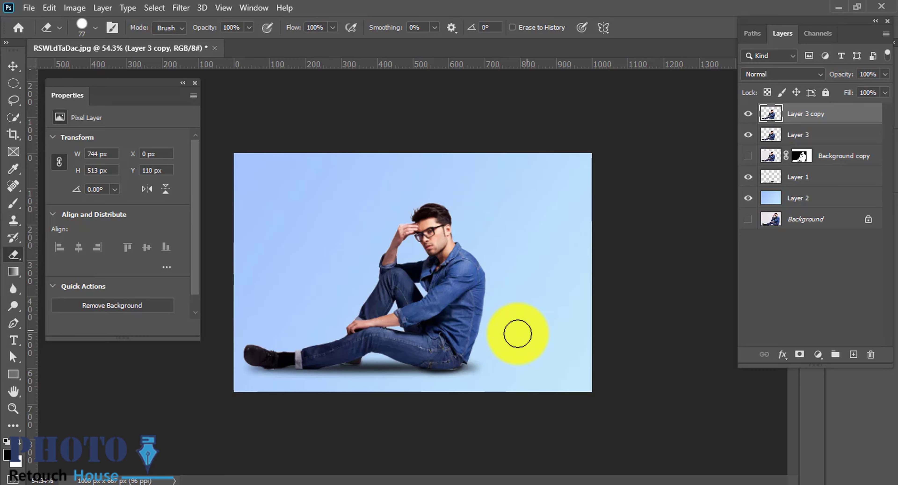
pyautogui.moveTo(527, 254)
pyautogui.mouseDown()
pyautogui.moveTo(557, 248)
pyautogui.moveTo(561, 258)
pyautogui.moveTo(537, 231)
pyautogui.mouseUp()
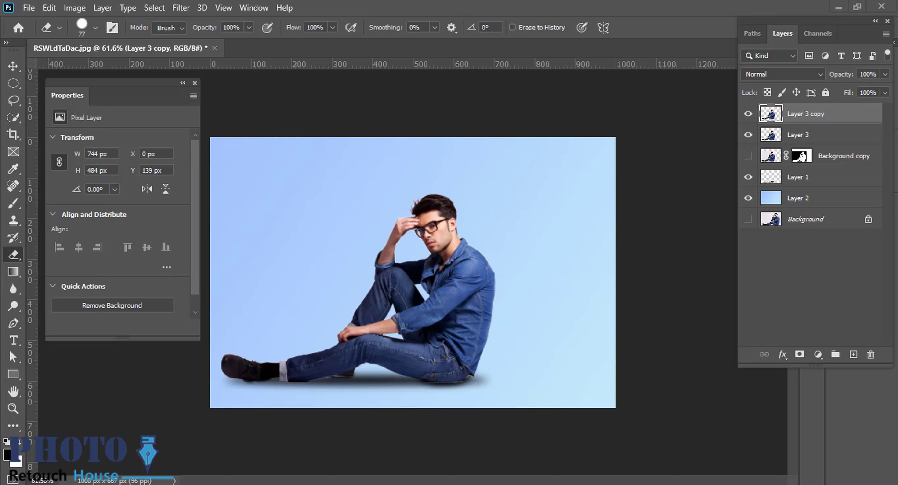
pyautogui.moveTo(448, 330)
pyautogui.mouseDown()
pyautogui.moveTo(527, 317)
pyautogui.moveTo(572, 285)
pyautogui.moveTo(475, 267)
pyautogui.moveTo(609, 227)
pyautogui.moveTo(537, 244)
pyautogui.moveTo(427, 241)
pyautogui.moveTo(481, 273)
pyautogui.moveTo(690, 182)
pyautogui.mouseUp()
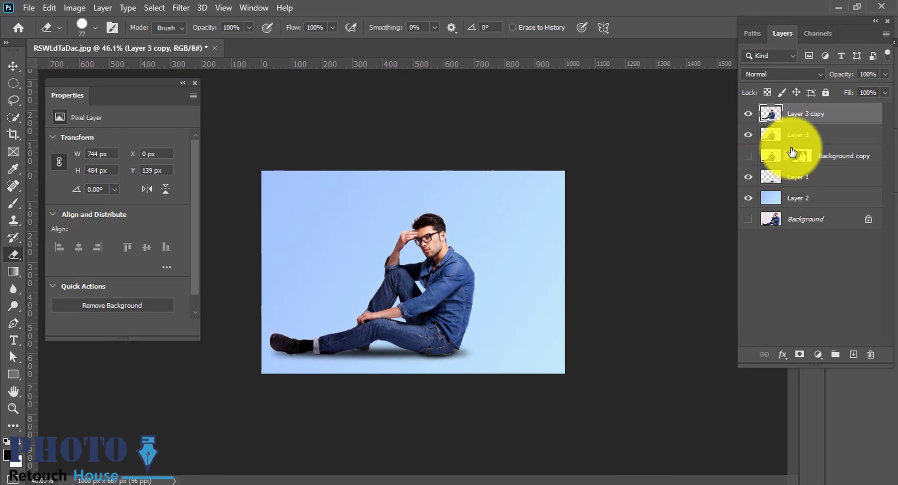
pyautogui.scroll(3, 411, 284)
pyautogui.scroll(-2, 410, 284)
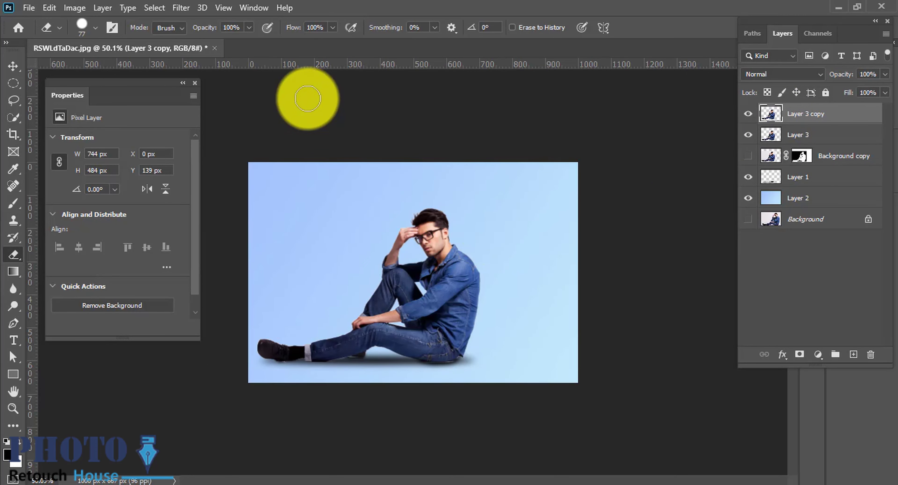
# Open Liquify on Layer 3 at 100% preview with the Forward Warp Tool selected
pyautogui.click(181, 7)
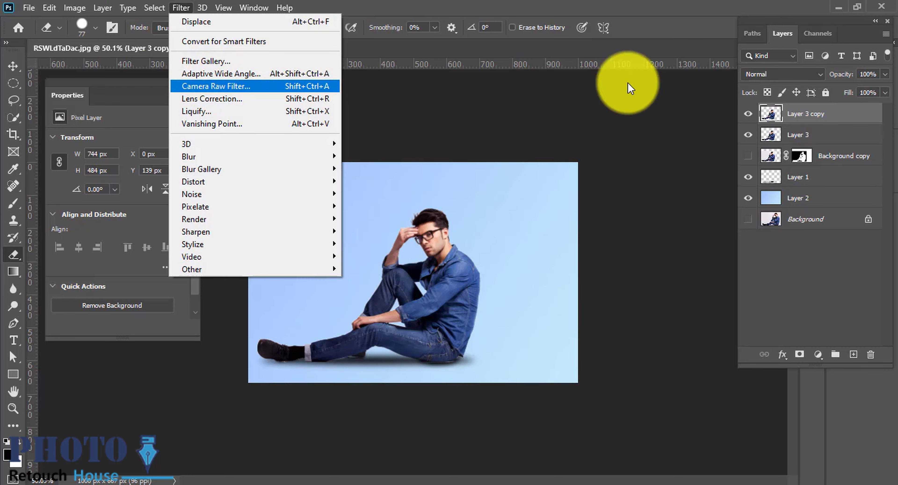
pyautogui.click(784, 134)
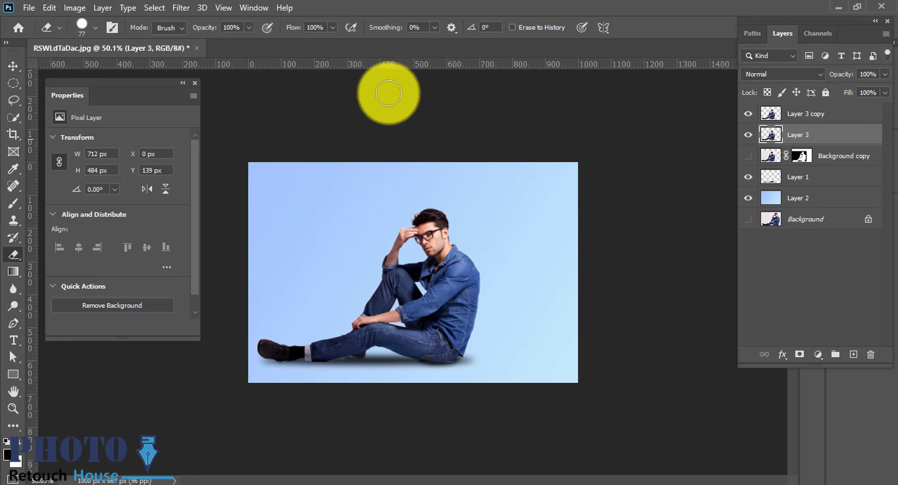
pyautogui.click(181, 8)
pyautogui.click(206, 87)
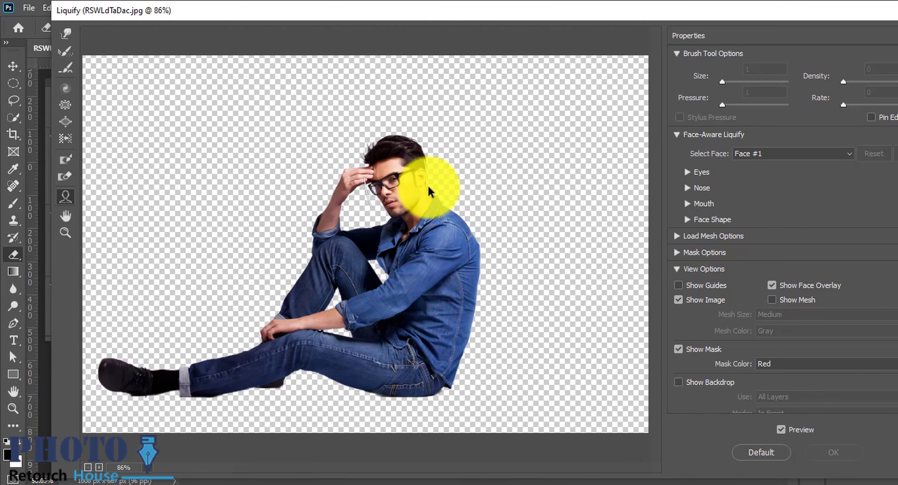
pyautogui.keyDown('ctrl'); pyautogui.click(428, 191); pyautogui.keyUp('ctrl')
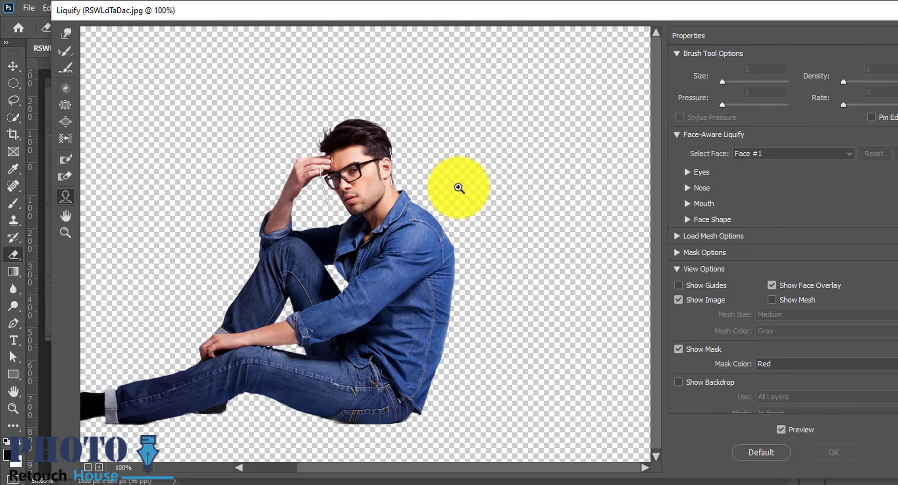
pyautogui.click(678, 53)
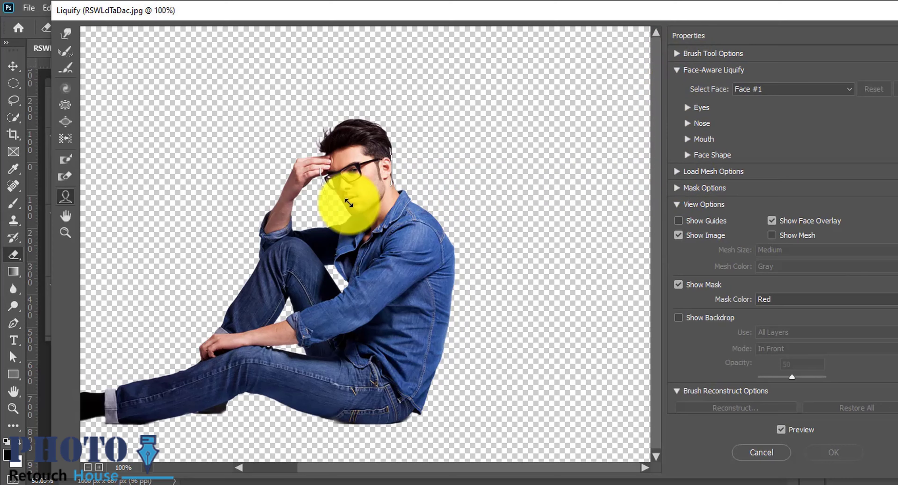
pyautogui.click(65, 34)
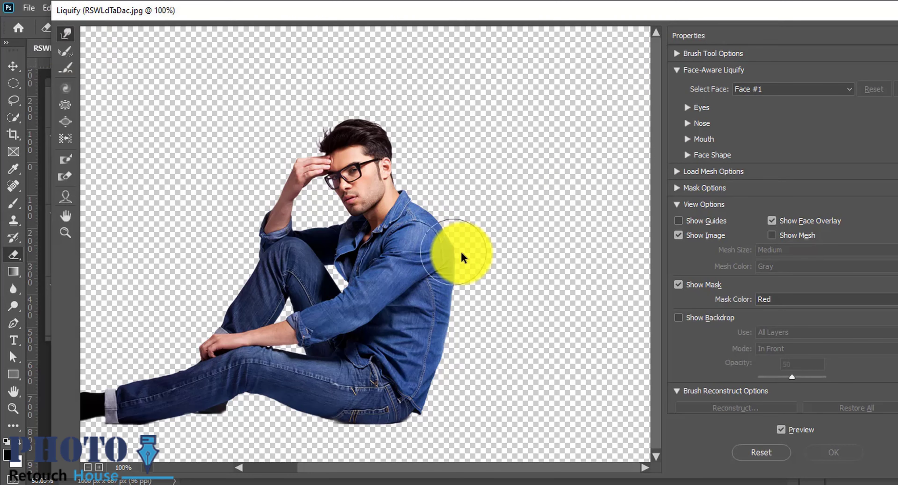
# Push the shirt's back edge and shoulder outward with the Forward Warp brush
pyautogui.moveTo(461, 256)
pyautogui.mouseDown()
pyautogui.moveTo(515, 370)
pyautogui.moveTo(521, 214)
pyautogui.moveTo(511, 320)
pyautogui.moveTo(513, 300)
pyautogui.moveTo(544, 306)
pyautogui.moveTo(481, 301)
pyautogui.moveTo(522, 292)
pyautogui.mouseUp()
pyautogui.hotkey('ctrl', 'z')
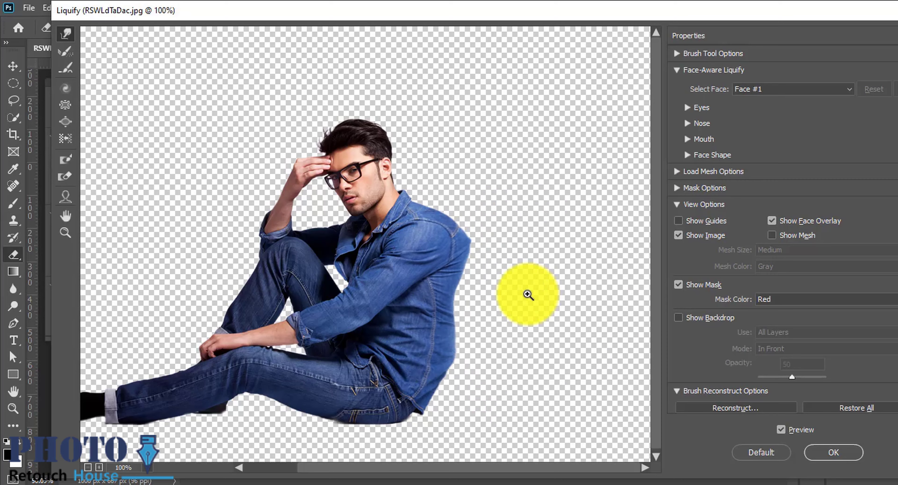
pyautogui.moveTo(476, 305)
pyautogui.mouseDown()
pyautogui.moveTo(439, 301)
pyautogui.moveTo(457, 296)
pyautogui.moveTo(473, 226)
pyautogui.moveTo(485, 222)
pyautogui.moveTo(491, 317)
pyautogui.moveTo(517, 325)
pyautogui.mouseUp()
pyautogui.moveTo(457, 401)
pyautogui.mouseDown()
pyautogui.moveTo(521, 299)
pyautogui.moveTo(529, 207)
pyautogui.moveTo(452, 196)
pyautogui.moveTo(467, 195)
pyautogui.moveTo(498, 227)
pyautogui.moveTo(481, 206)
pyautogui.moveTo(457, 204)
pyautogui.moveTo(468, 198)
pyautogui.mouseUp()
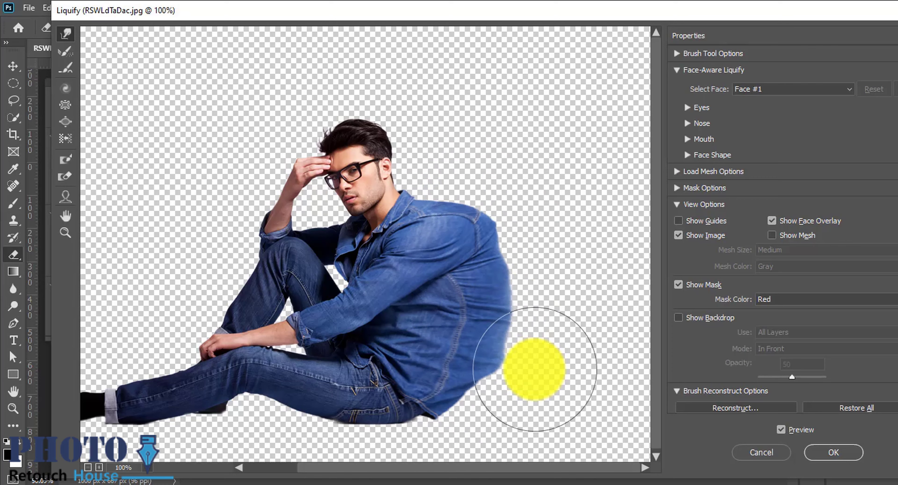
pyautogui.moveTo(533, 369)
pyautogui.mouseDown()
pyautogui.moveTo(505, 391)
pyautogui.moveTo(538, 405)
pyautogui.mouseUp()
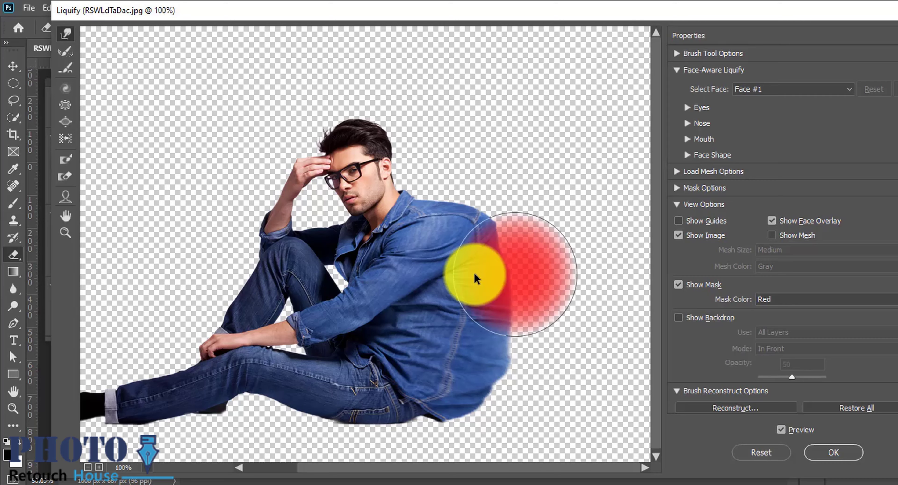
pyautogui.moveTo(537, 257)
pyautogui.mouseDown()
pyautogui.moveTo(465, 255)
pyautogui.moveTo(522, 258)
pyautogui.mouseUp()
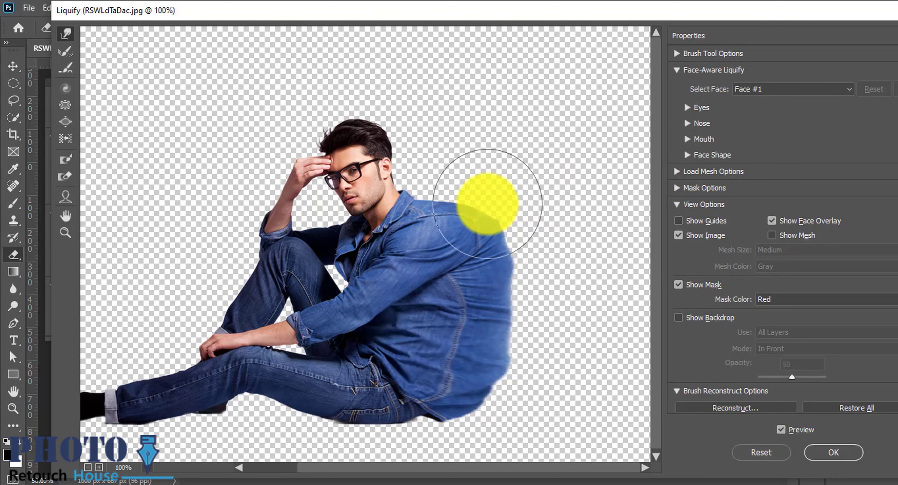
pyautogui.moveTo(487, 203); pyautogui.dragTo(525, 187)
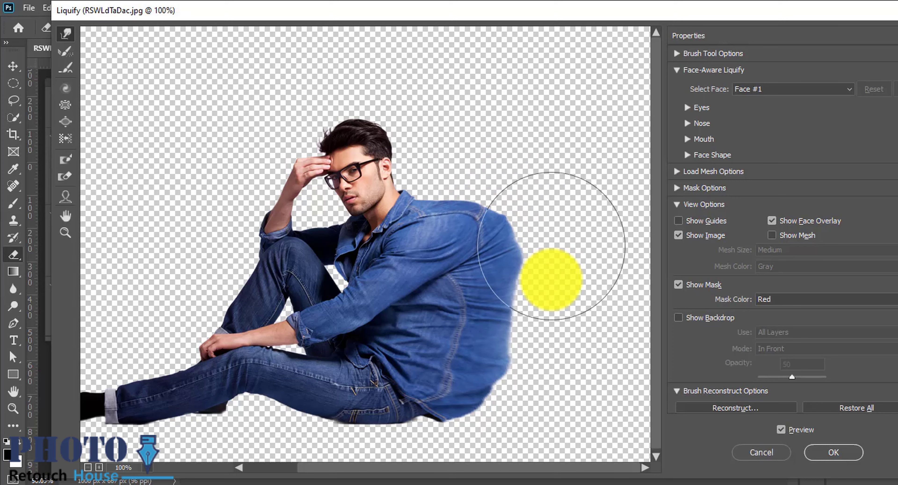
pyautogui.moveTo(528, 325); pyautogui.dragTo(559, 315)
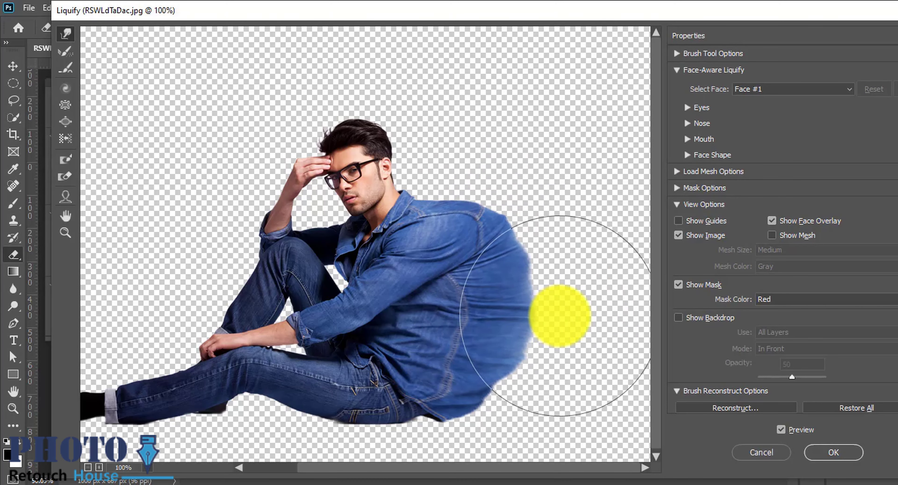
pyautogui.moveTo(531, 371); pyautogui.dragTo(521, 366)
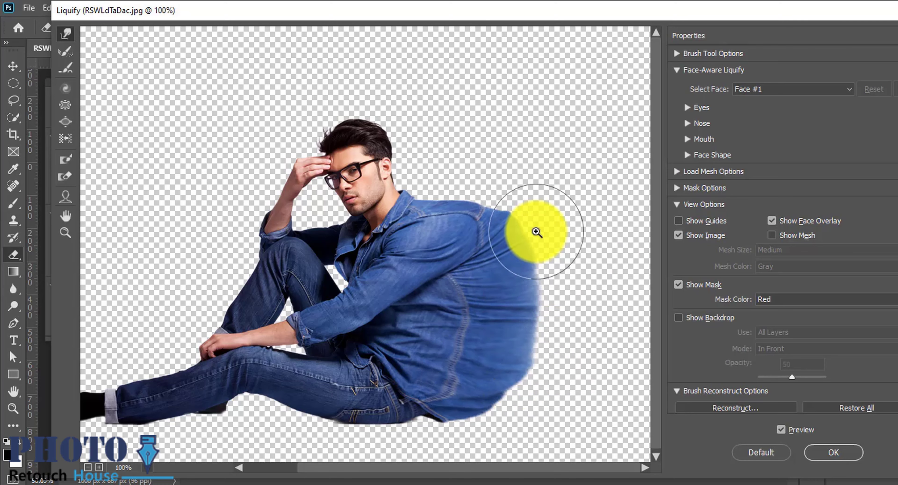
pyautogui.moveTo(534, 236); pyautogui.dragTo(543, 209)
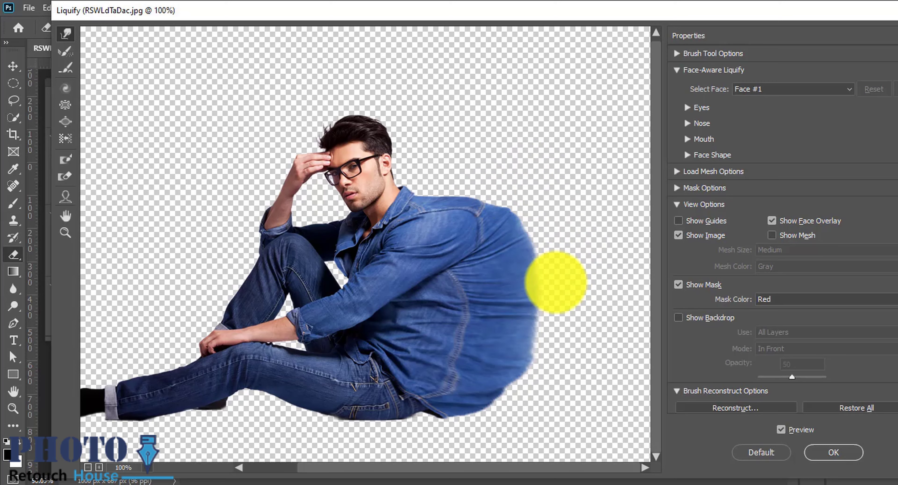
# Round the lower back out toward the hip with a resized brush and apply Liquify
pyautogui.scroll(-1, 558, 281)
pyautogui.click(533, 303)
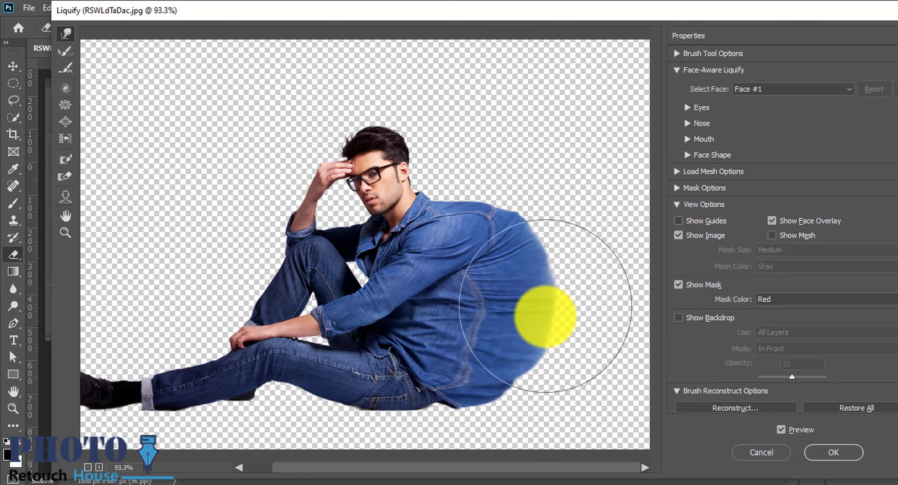
pyautogui.moveTo(533, 305); pyautogui.dragTo(536, 375)
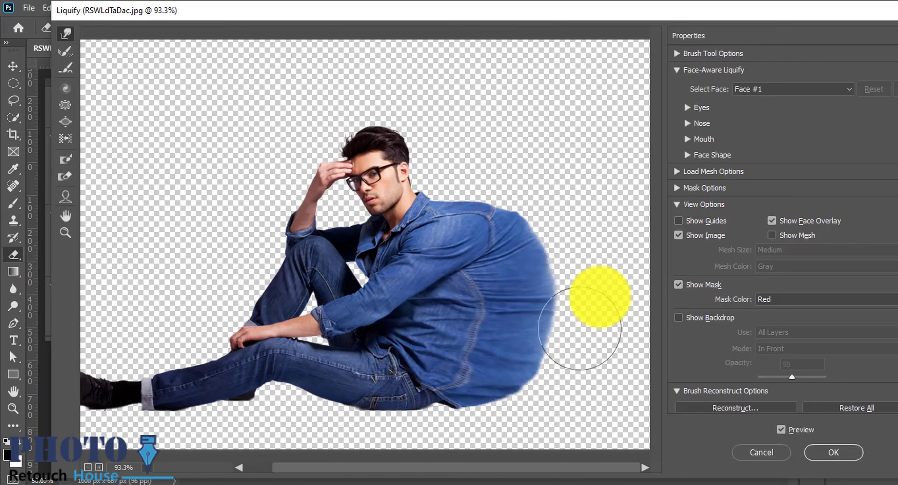
pyautogui.press(']')
pyautogui.press(']')
pyautogui.press(']')
pyautogui.press('[')
pyautogui.press('[')
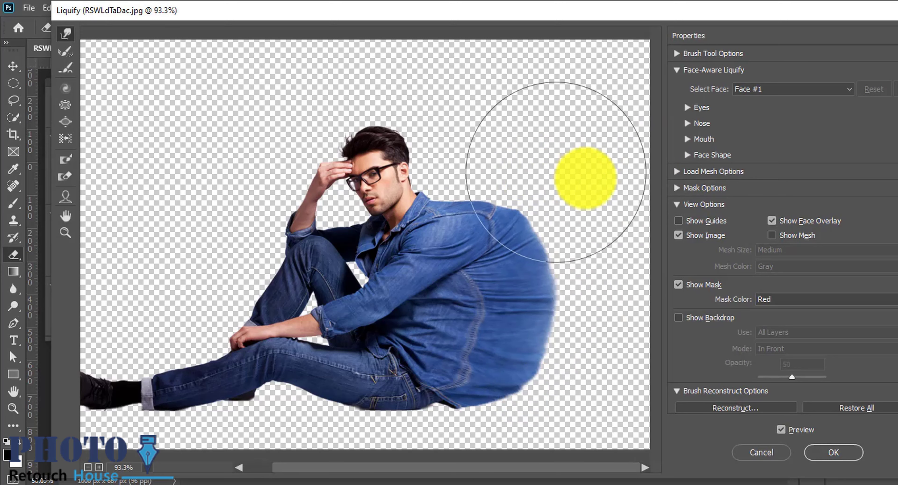
pyautogui.moveTo(576, 181); pyautogui.dragTo(576, 300)
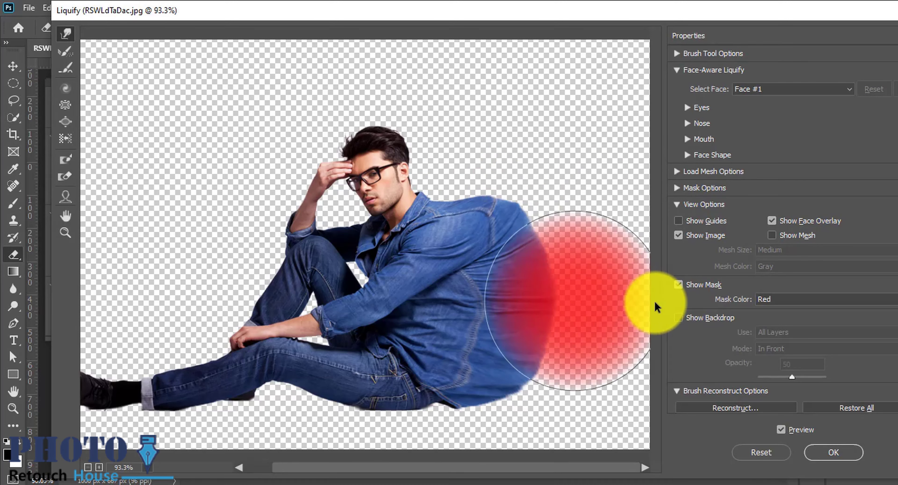
pyautogui.moveTo(517, 401); pyautogui.dragTo(537, 416)
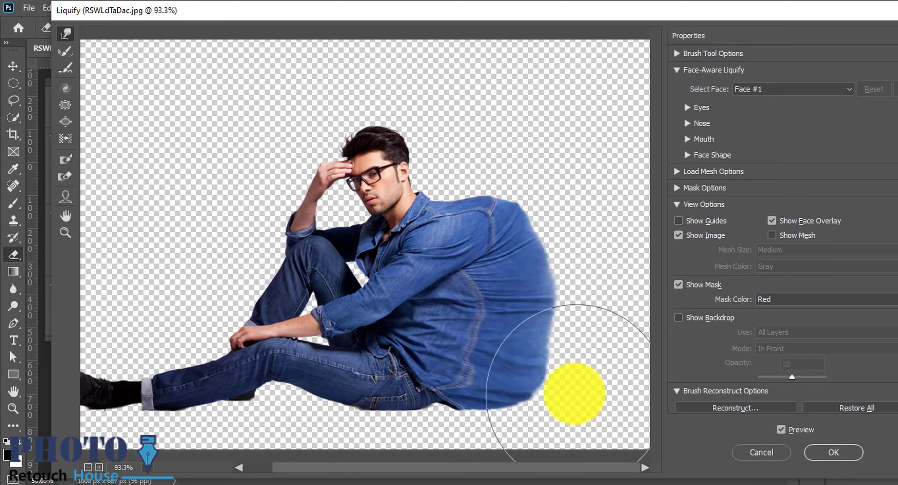
pyautogui.moveTo(573, 391)
pyautogui.mouseDown()
pyautogui.moveTo(581, 316)
pyautogui.moveTo(536, 331)
pyautogui.moveTo(589, 333)
pyautogui.mouseUp()
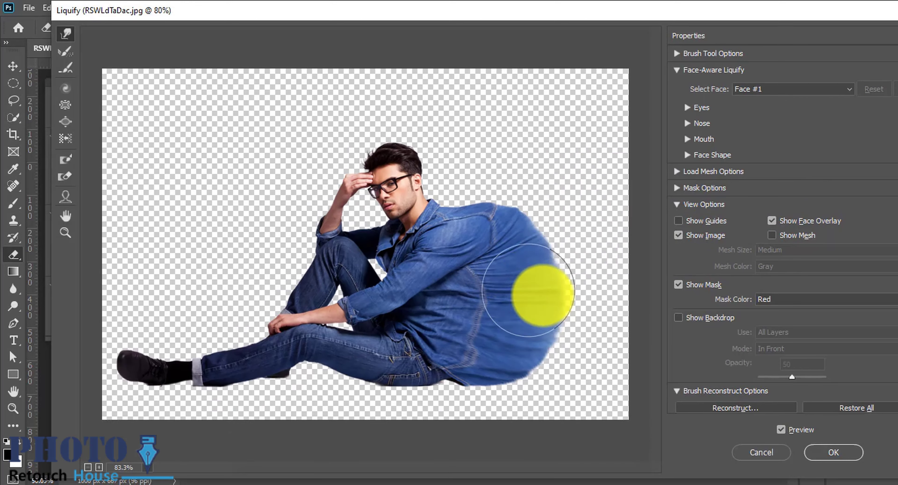
pyautogui.click(834, 452)
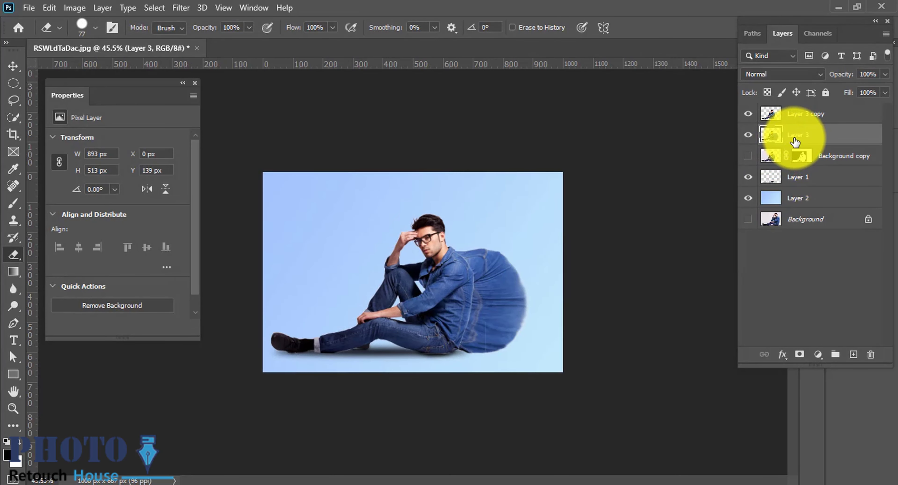
# Add an inverted hide-all mask to Layer 3 and a reveal-all mask to Layer 3 copy
pyautogui.click(799, 355)
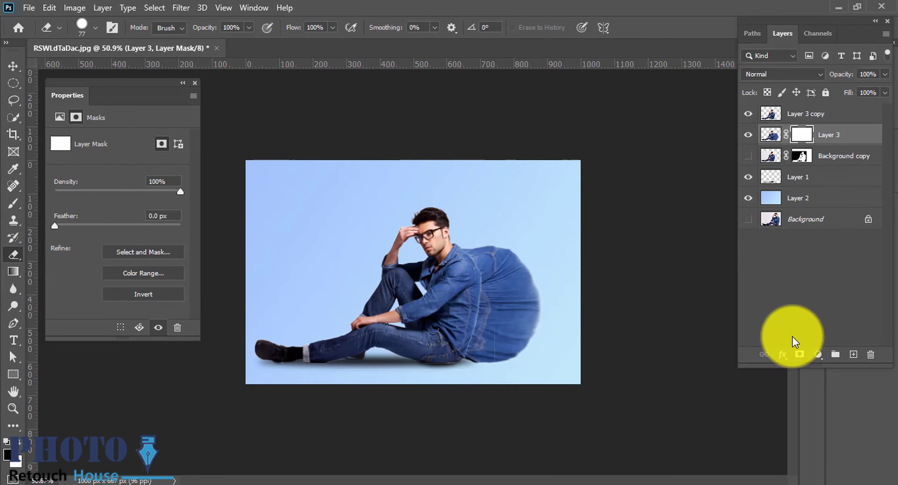
pyautogui.hotkey('ctrl', 'i')
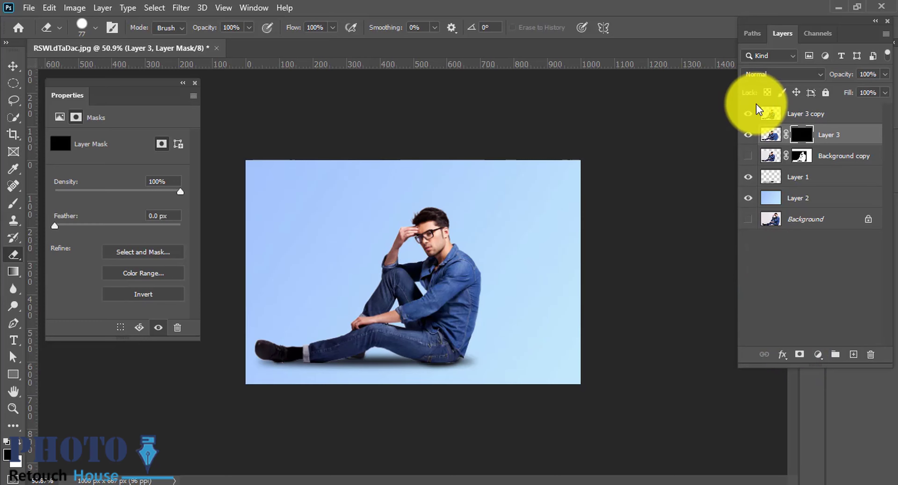
pyautogui.click(802, 115)
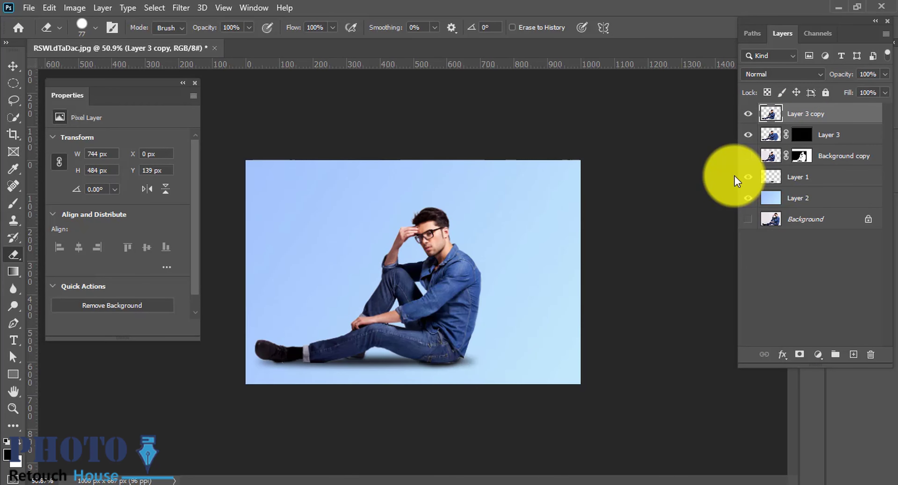
pyautogui.click(800, 354)
pyautogui.scroll(3, 501, 314)
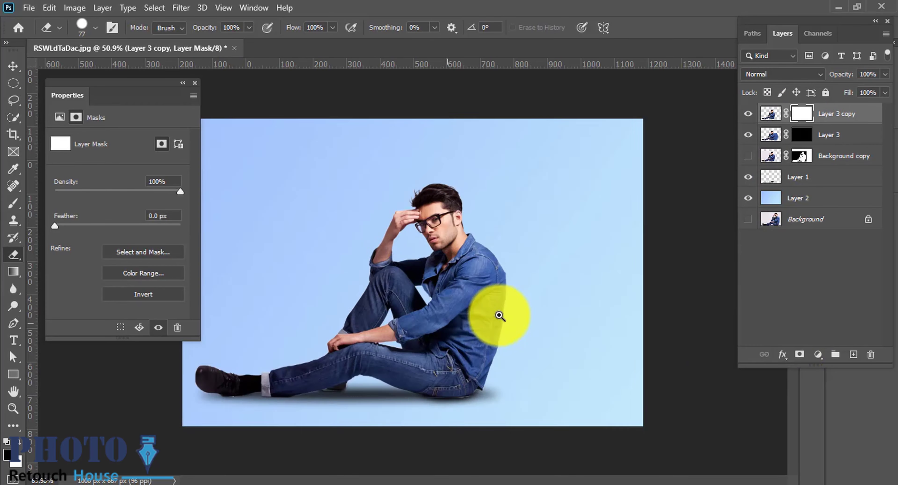
pyautogui.scroll(3, 501, 315)
# Browse brush presets and pick a textured brush, starting with Kyle's Screentones 35
pyautogui.press('b')
pyautogui.rightClick(271, 186)
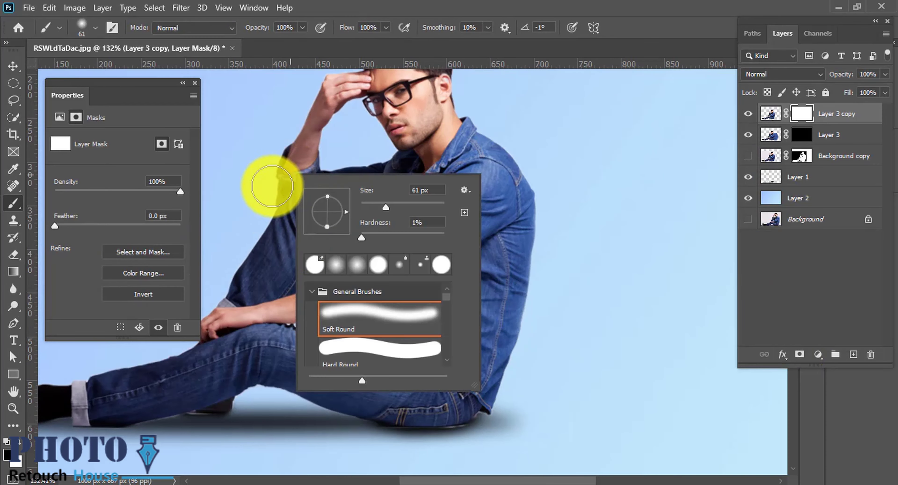
pyautogui.scroll(-2, 358, 335)
pyautogui.scroll(-2, 373, 355)
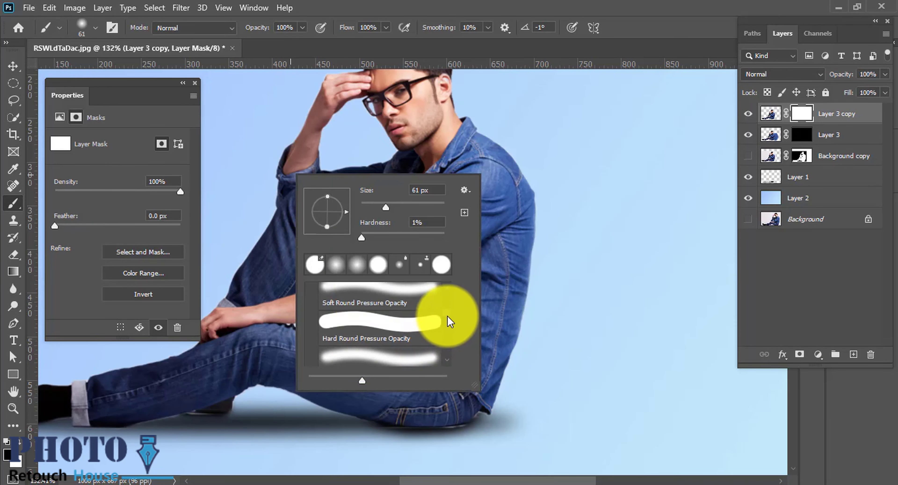
pyautogui.moveTo(446, 314); pyautogui.dragTo(455, 372)
pyautogui.click(355, 306)
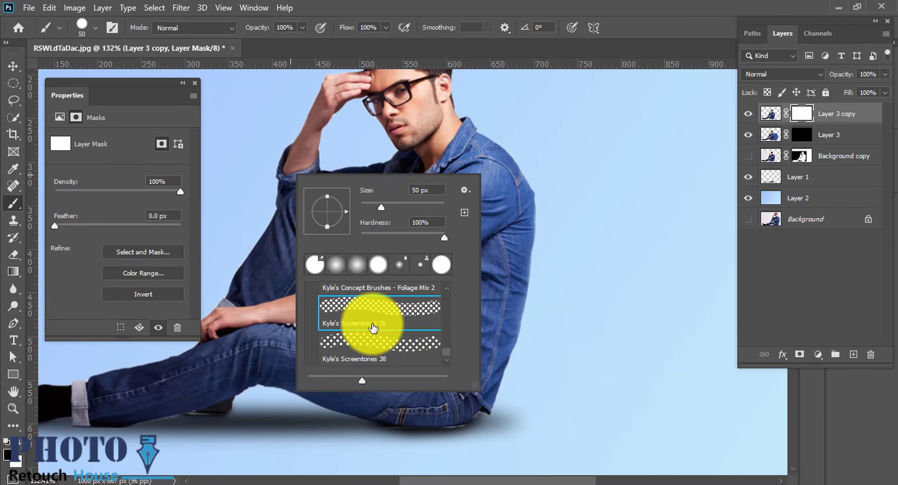
pyautogui.scroll(-2, 450, 336)
pyautogui.scroll(-2, 448, 335)
pyautogui.scroll(-2, 372, 323)
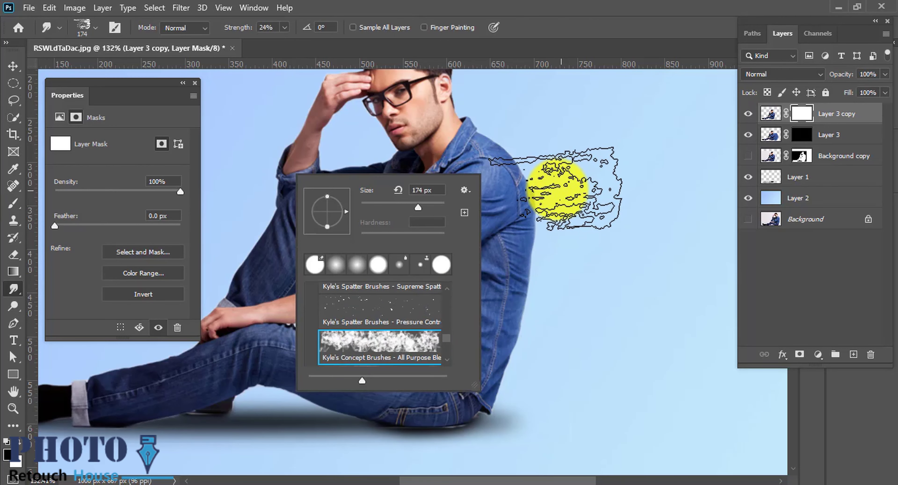
pyautogui.click(573, 199)
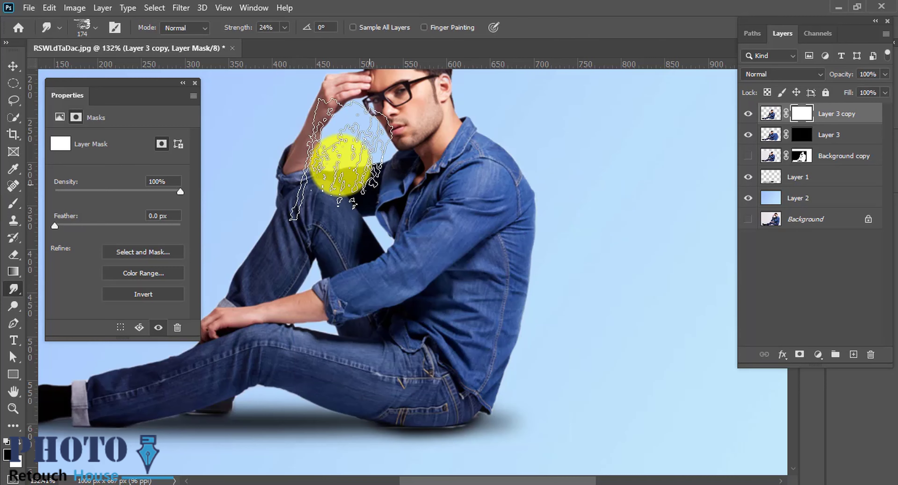
# In Brush Settings, moved aside, choose a scattered-dot spatter tip for the brush
pyautogui.click(84, 27)
pyautogui.click(114, 27)
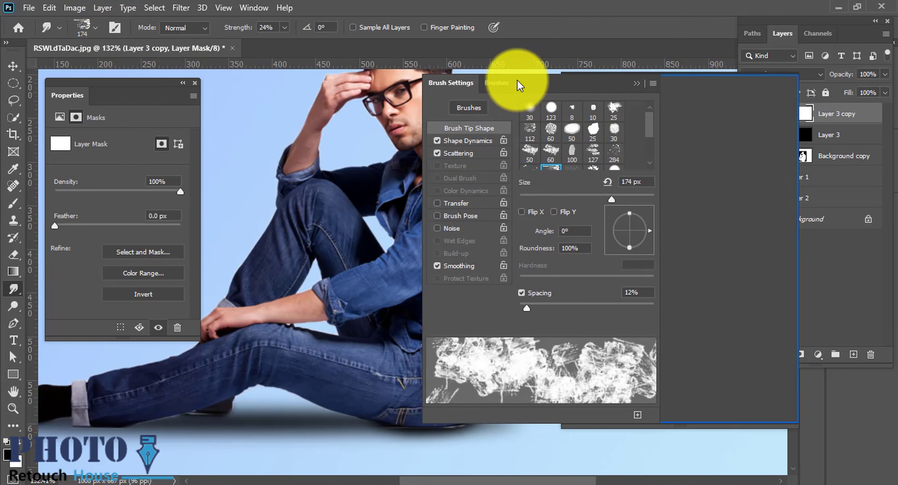
pyautogui.moveTo(697, 83); pyautogui.dragTo(243, 53)
pyautogui.moveTo(333, 89); pyautogui.dragTo(333, 132)
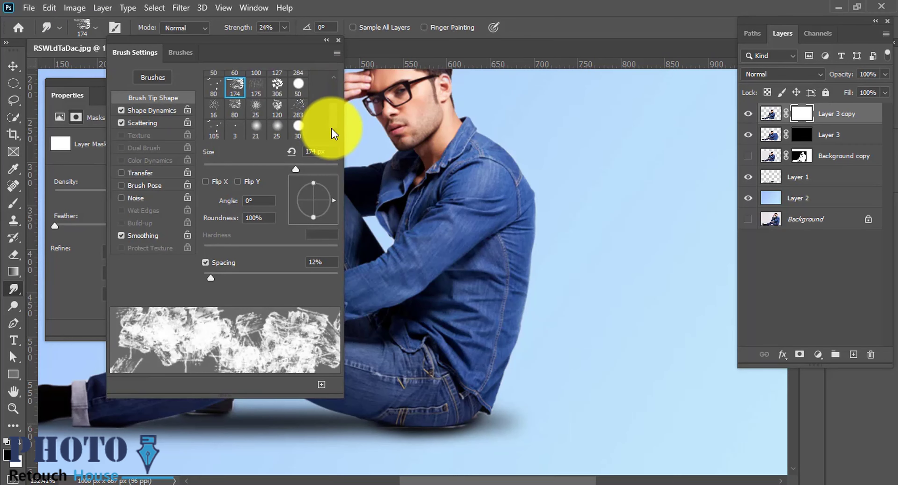
pyautogui.click(277, 108)
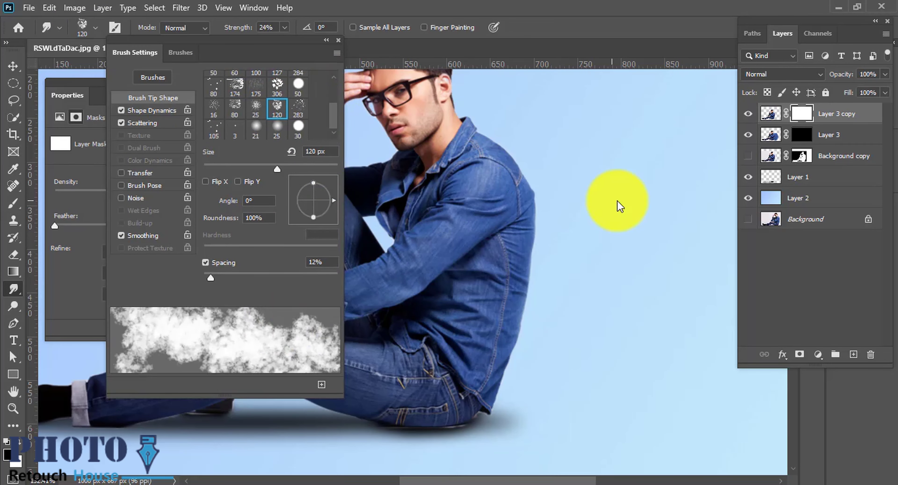
pyautogui.press(']')
pyautogui.press(']')
pyautogui.press(']')
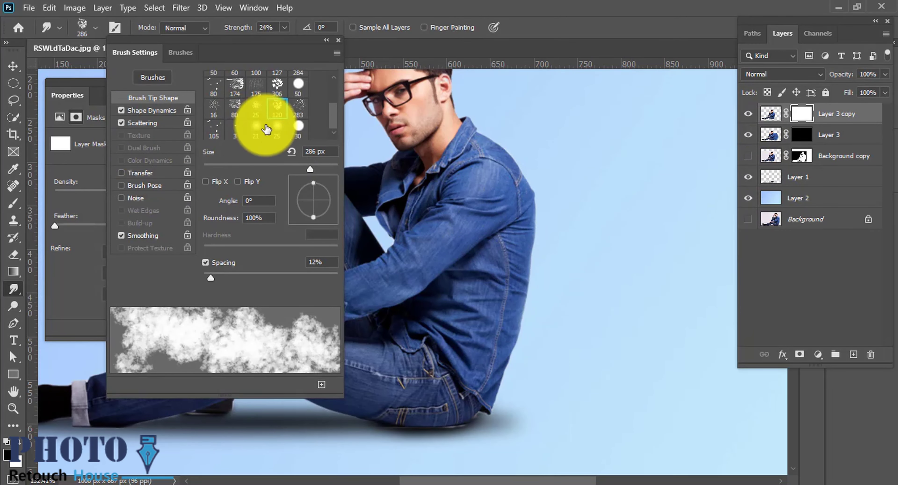
pyautogui.click(299, 111)
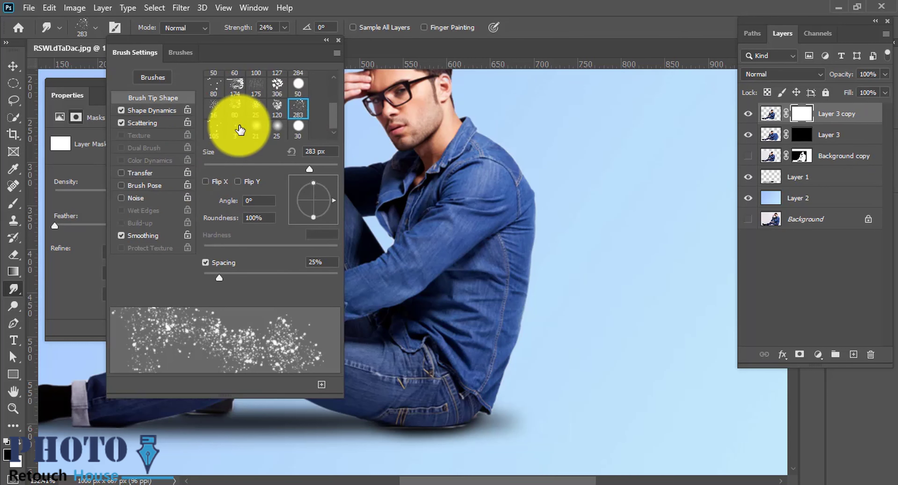
pyautogui.press('b')
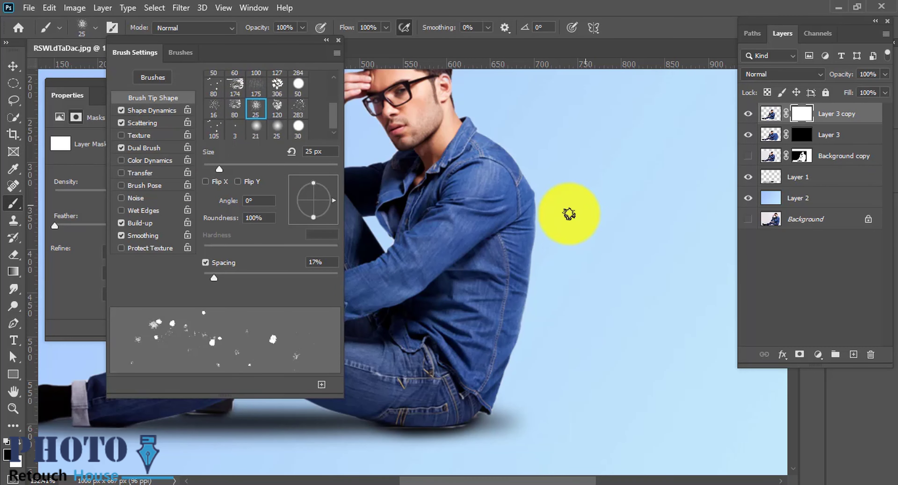
# Try scatter brush tips at various sizes, testing and undoing strokes on the shirt mask
pyautogui.moveTo(543, 203); pyautogui.dragTo(640, 216)
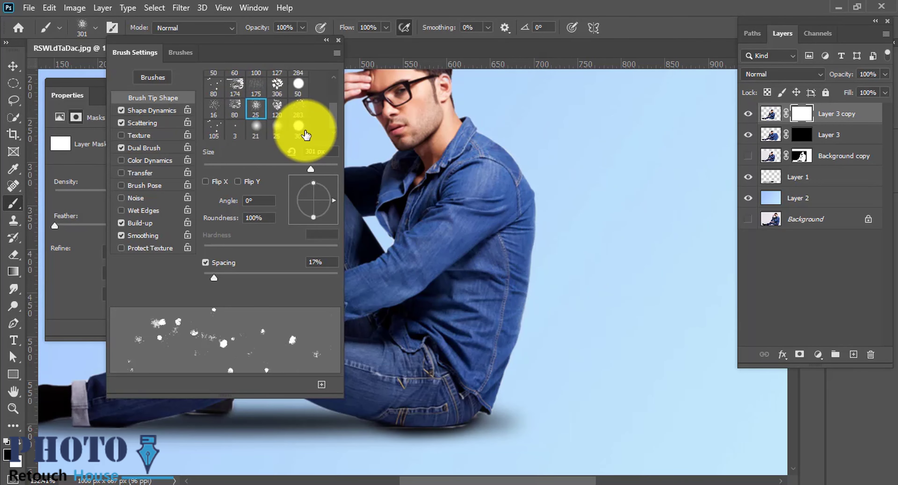
pyautogui.click(212, 108)
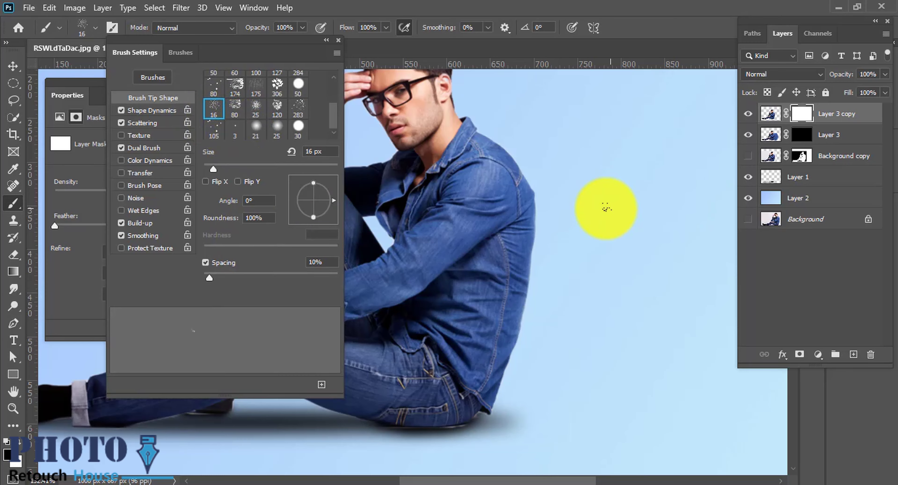
pyautogui.moveTo(580, 199); pyautogui.dragTo(568, 228)
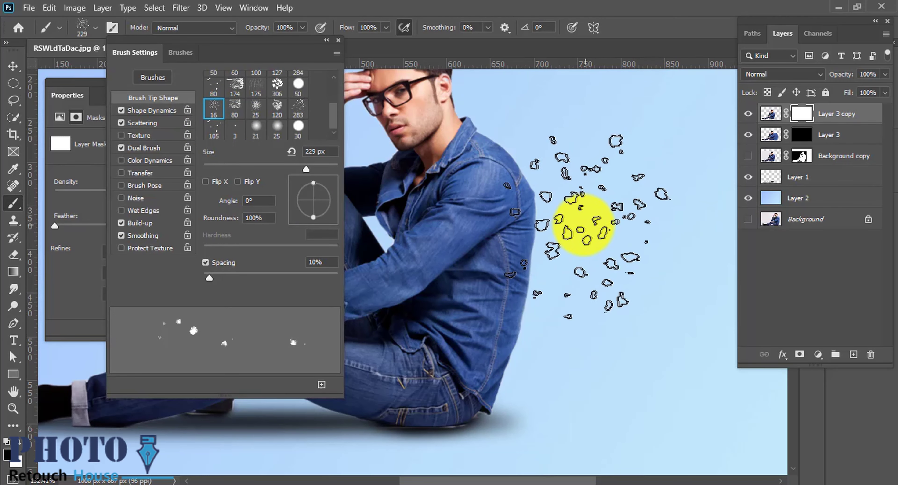
pyautogui.moveTo(578, 224); pyautogui.dragTo(715, 214)
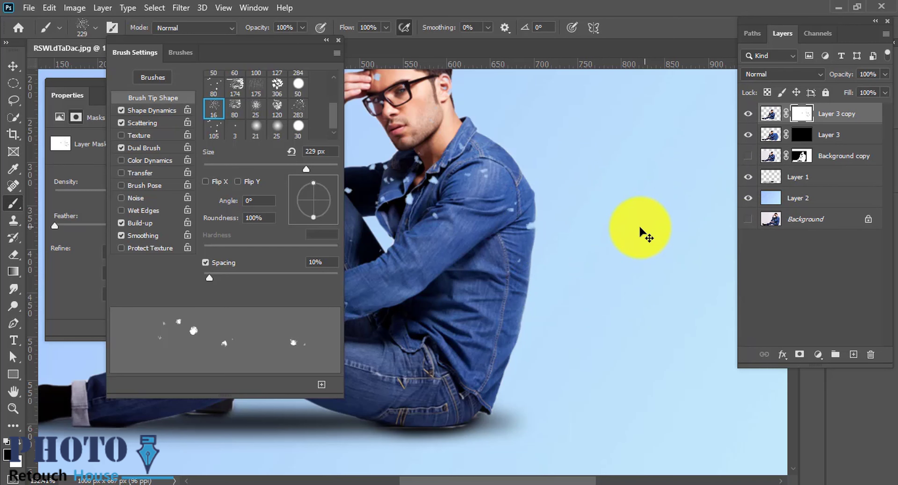
pyautogui.hotkey('ctrl', 'z')
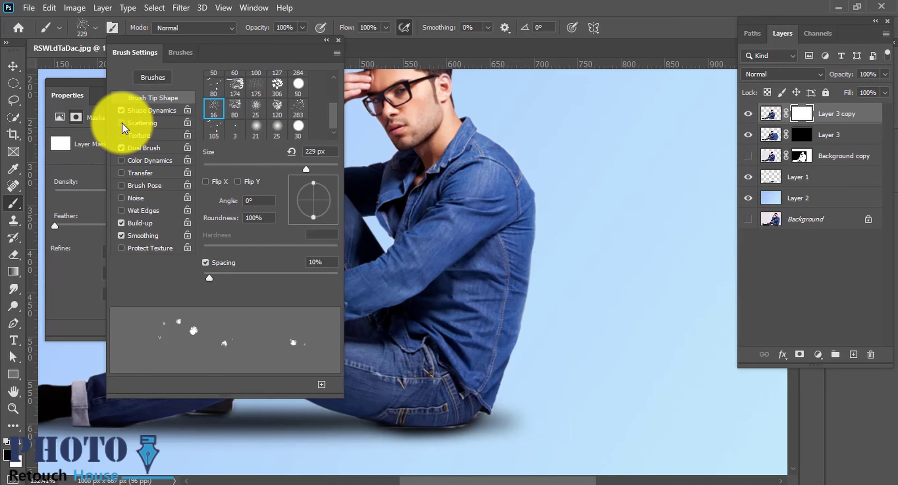
pyautogui.click(122, 123)
pyautogui.click(122, 149)
pyautogui.moveTo(488, 167); pyautogui.dragTo(664, 225)
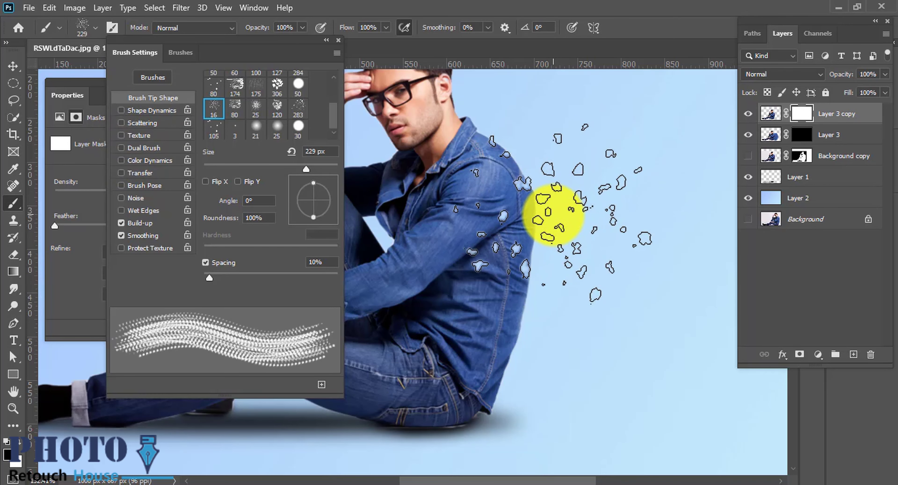
pyautogui.hotkey('ctrl', 'z')
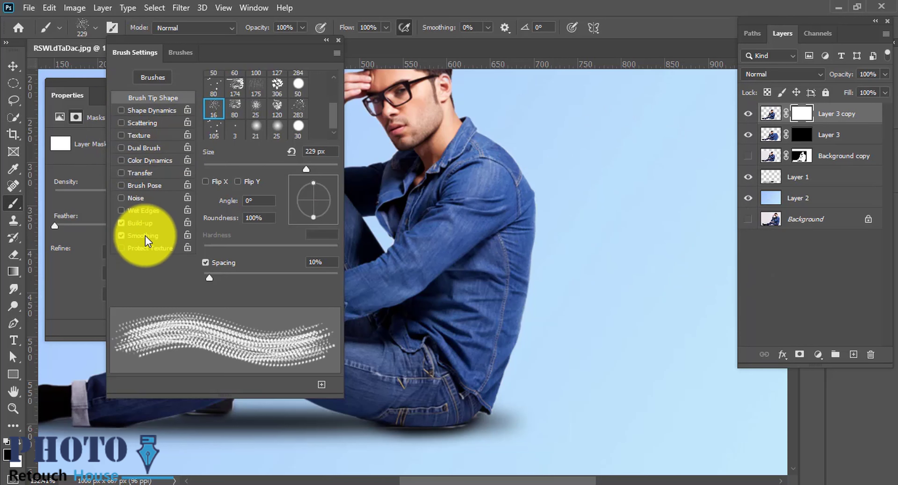
# Browse Special Effects and Wet Media presets and settle on the Kyle's Spatter preset
pyautogui.click(180, 53)
pyautogui.click(114, 186)
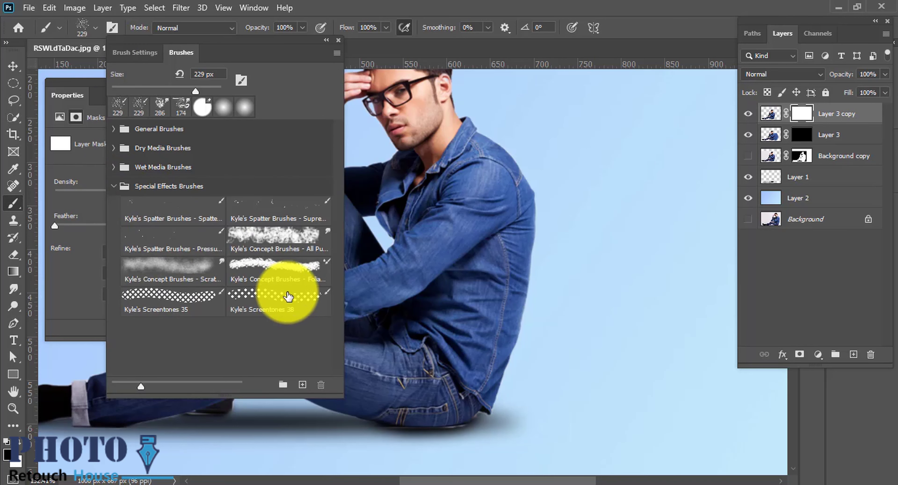
pyautogui.click(190, 266)
pyautogui.click(275, 236)
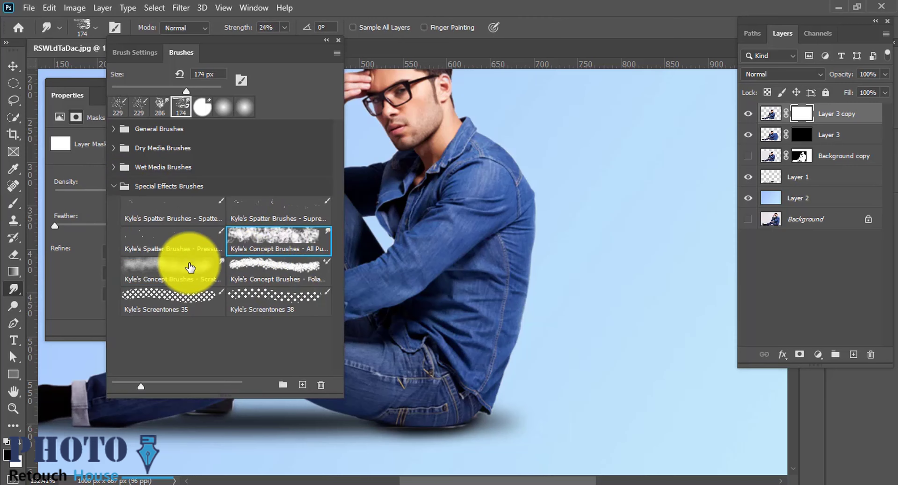
pyautogui.click(209, 239)
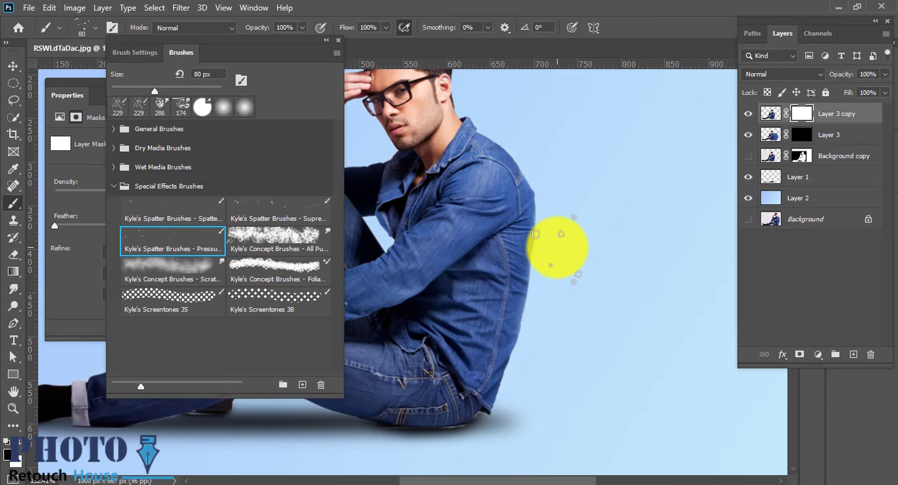
pyautogui.click(254, 275)
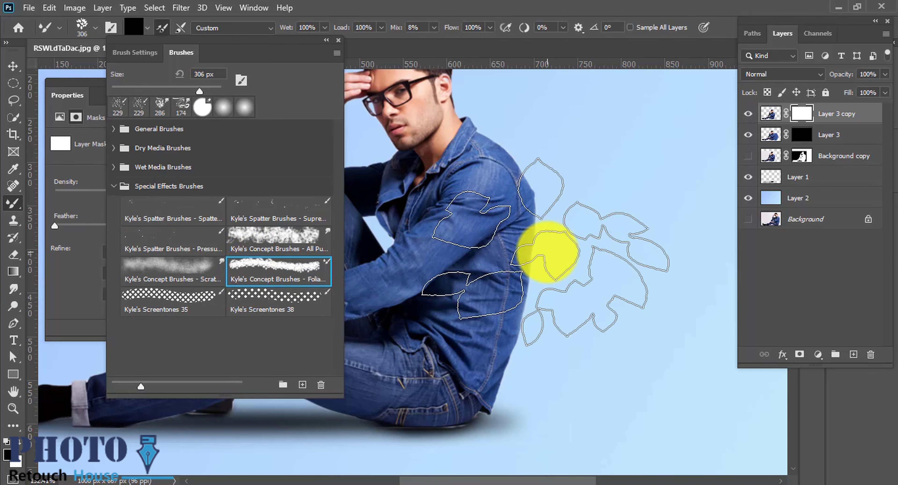
pyautogui.click(152, 204)
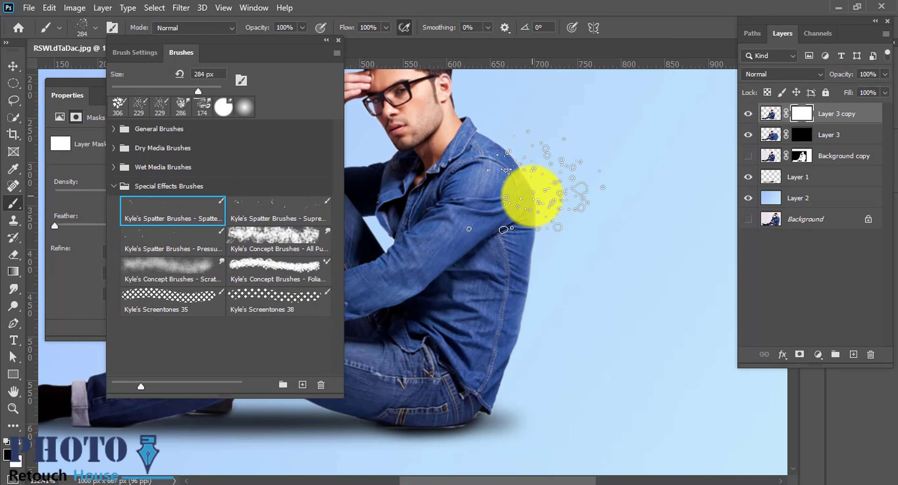
pyautogui.click(115, 168)
pyautogui.click(146, 218)
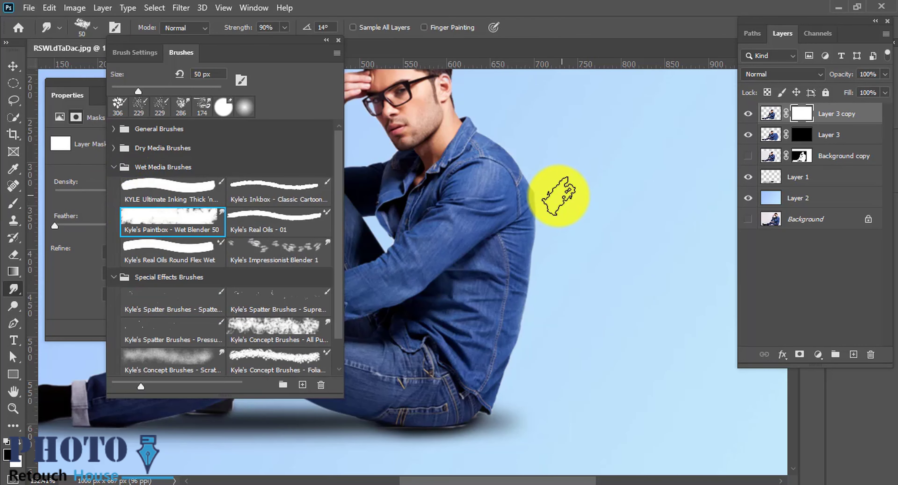
pyautogui.moveTo(558, 196); pyautogui.dragTo(588, 206)
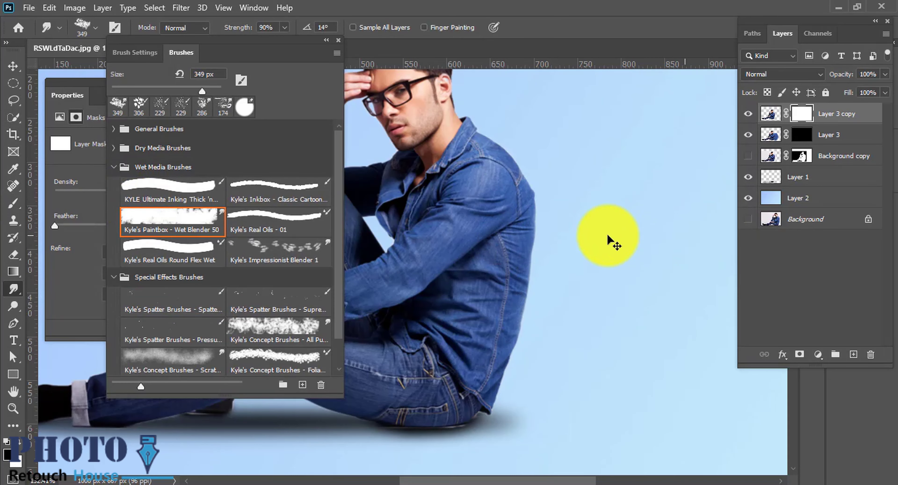
pyautogui.press('b')
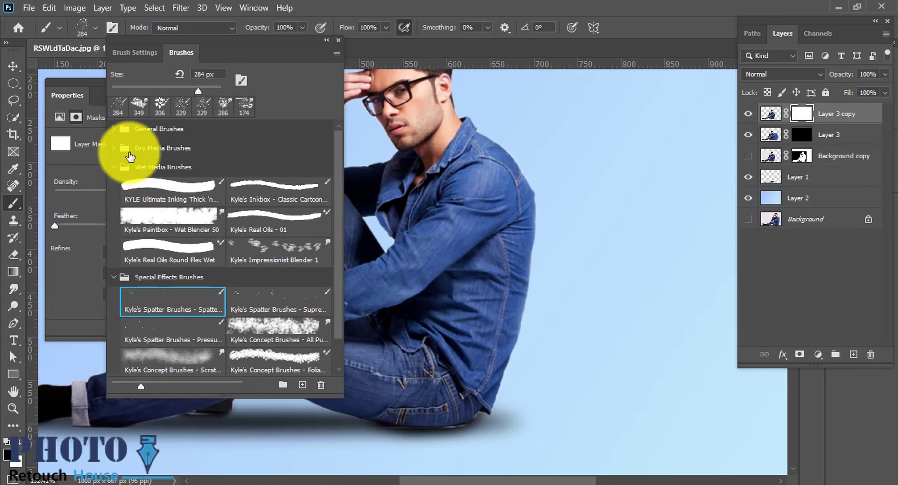
pyautogui.click(135, 53)
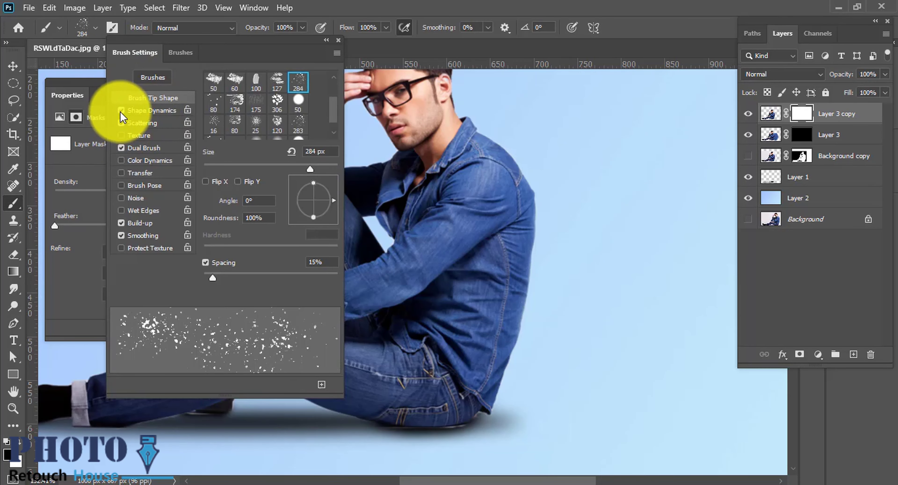
# Turn off Dual Brush, angle the tip 130°, and spatter holes along the shirt's right edge
pyautogui.click(121, 147)
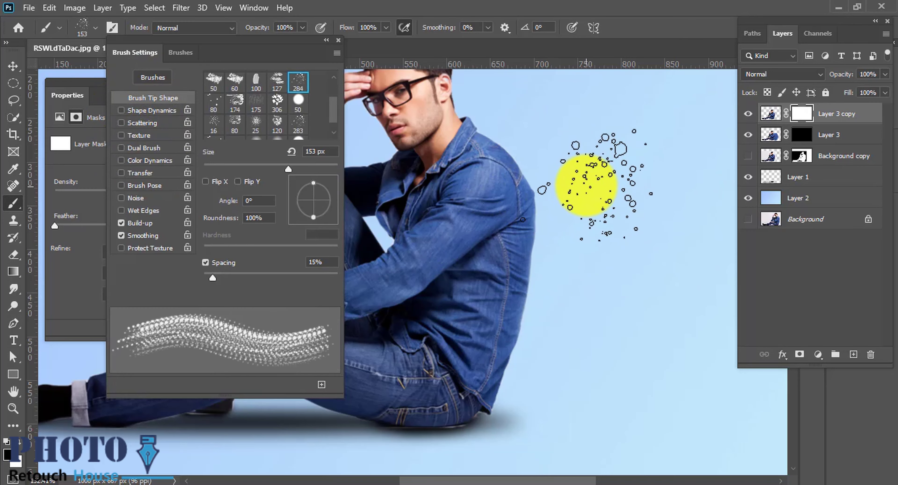
pyautogui.rightClick(592, 182)
pyautogui.moveTo(625, 220); pyautogui.dragTo(601, 190)
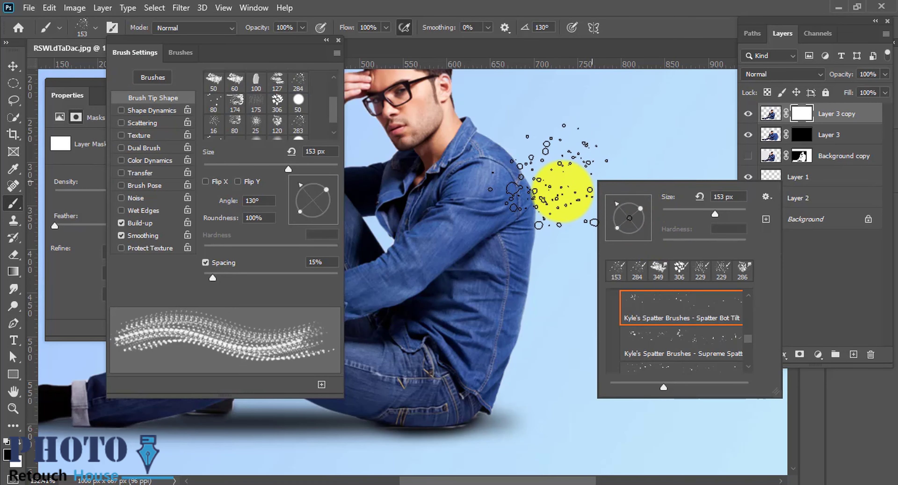
pyautogui.click(558, 196)
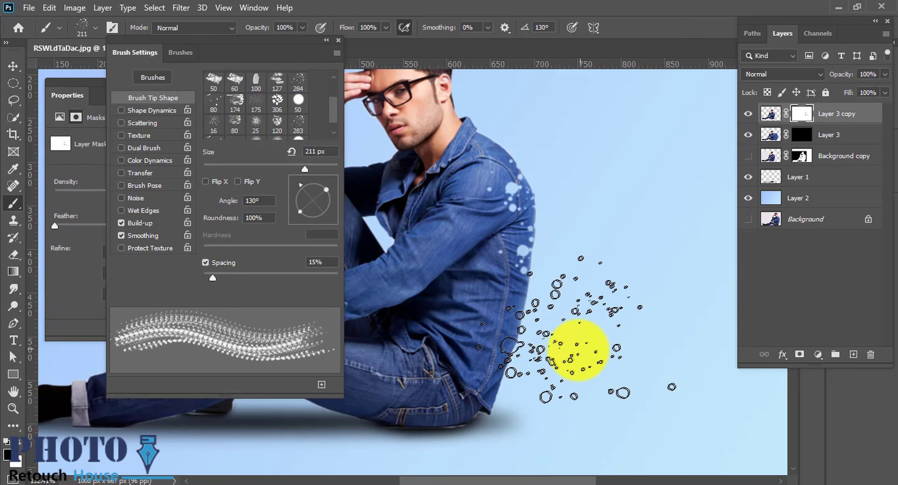
pyautogui.moveTo(577, 351); pyautogui.dragTo(596, 291)
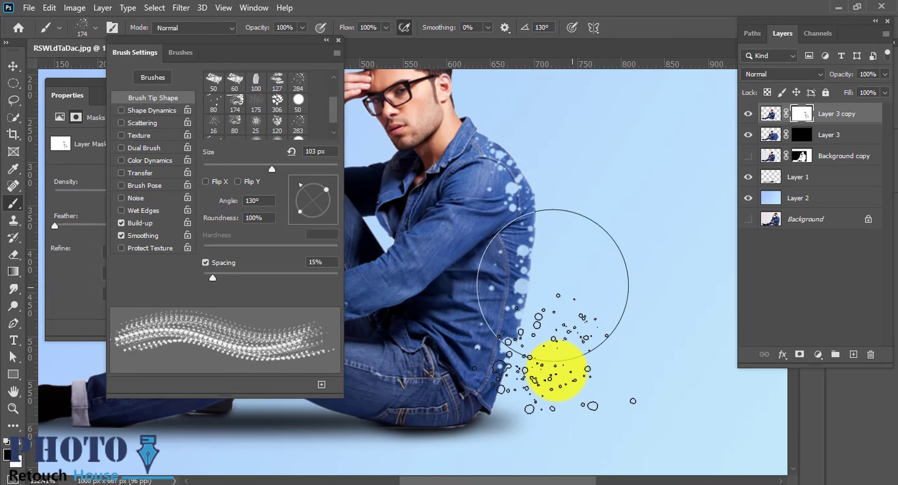
pyautogui.moveTo(556, 370); pyautogui.dragTo(582, 383)
pyautogui.moveTo(583, 305)
pyautogui.mouseDown()
pyautogui.moveTo(587, 221)
pyautogui.moveTo(557, 228)
pyautogui.mouseUp()
pyautogui.moveTo(533, 137); pyautogui.dragTo(511, 134)
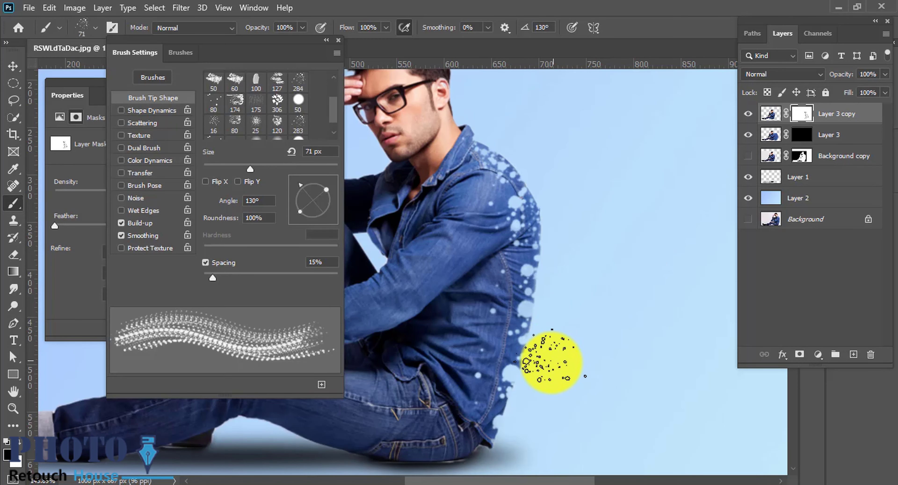
pyautogui.scroll(-1, 589, 308)
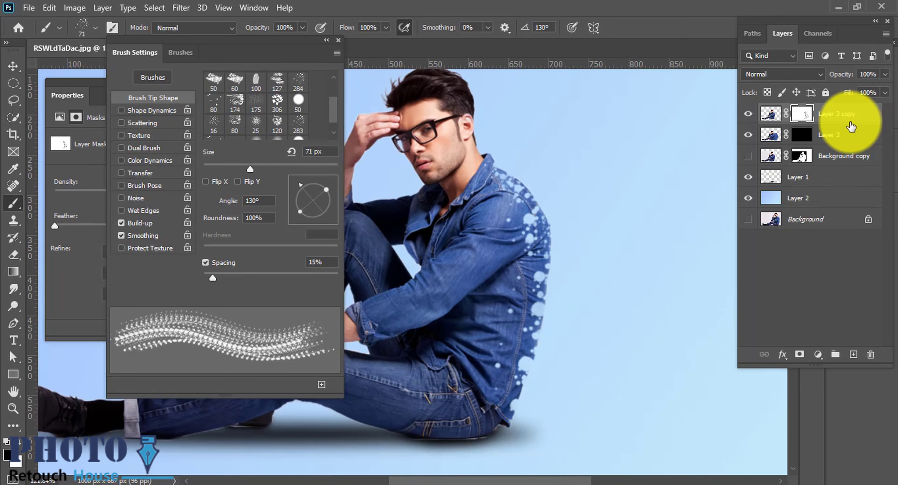
# Paint white spatter on Layer 3's mask to reveal blue particles right of the shirt
pyautogui.click(844, 134)
pyautogui.press('x')
pyautogui.moveTo(612, 207); pyautogui.dragTo(624, 272)
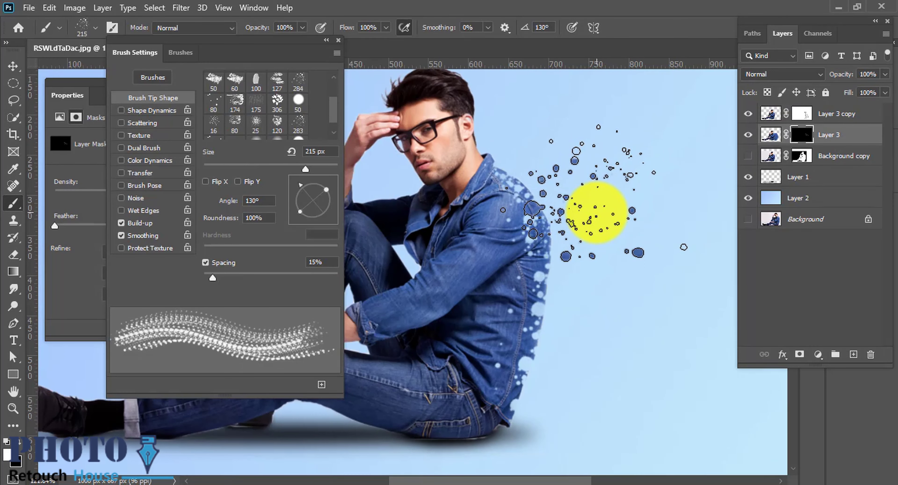
pyautogui.scroll(2, 624, 272)
pyautogui.scroll(3, 637, 231)
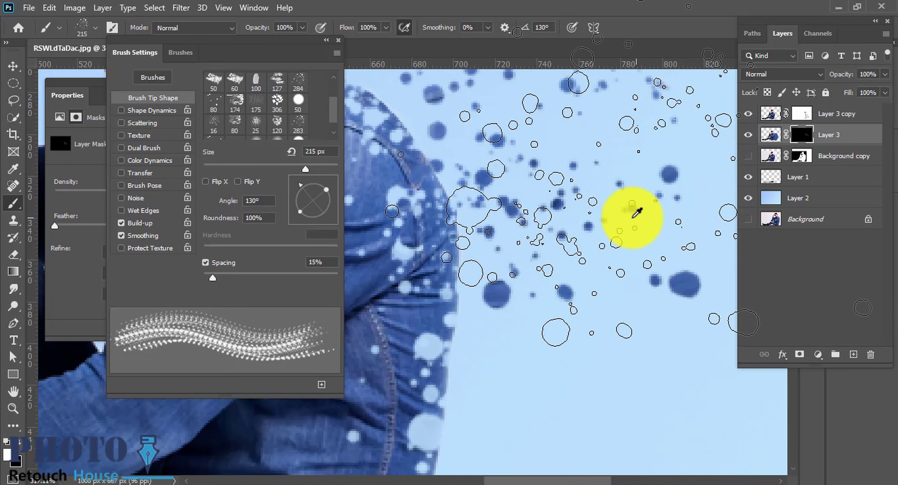
# Back on Layer 3 copy's mask, shrink the brush to about 44 px for the shoulder
pyautogui.hotkey('alt', ']')
pyautogui.press('[')
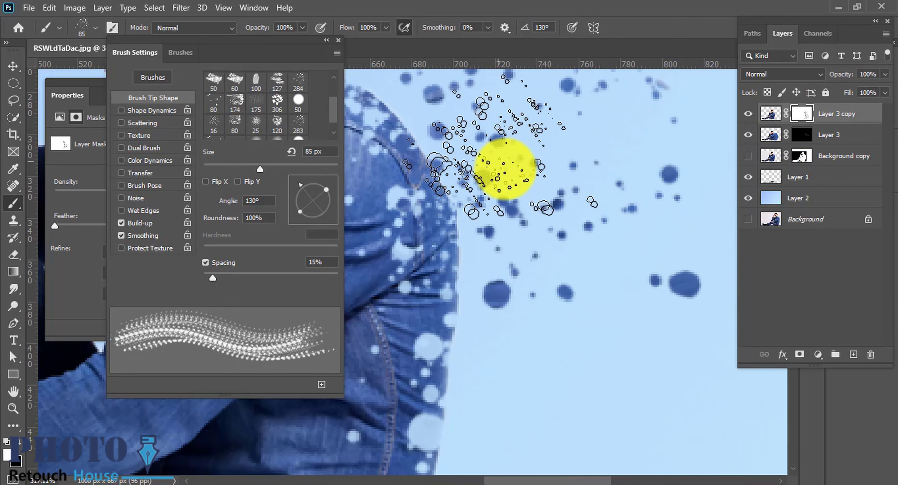
pyautogui.scroll(-2, 541, 257)
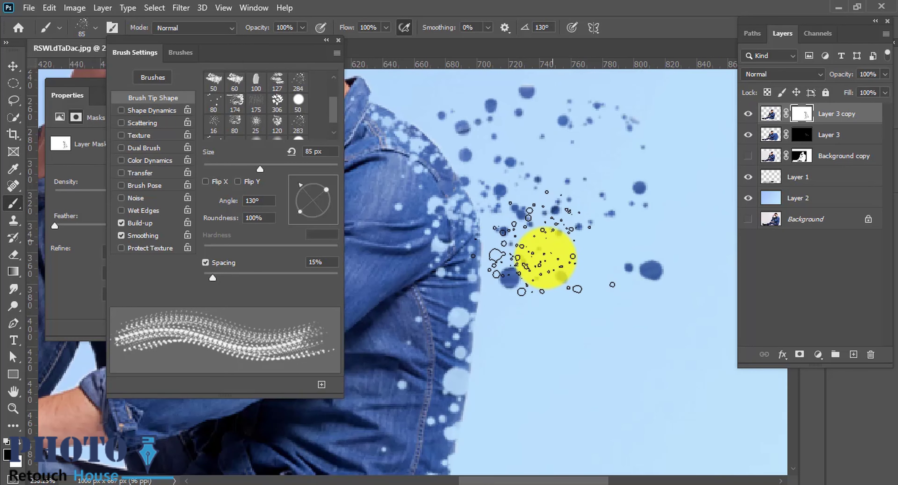
pyautogui.scroll(-1, 549, 302)
pyautogui.scroll(-3, 549, 303)
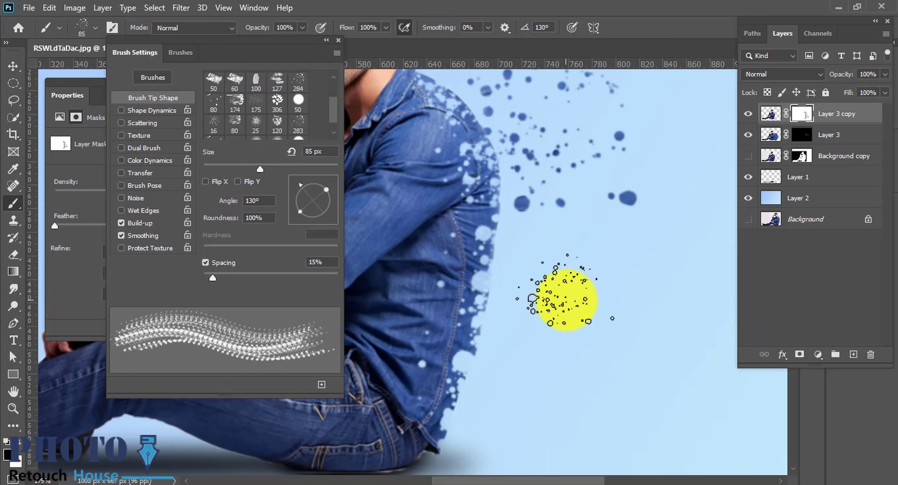
pyautogui.scroll(-2, 567, 298)
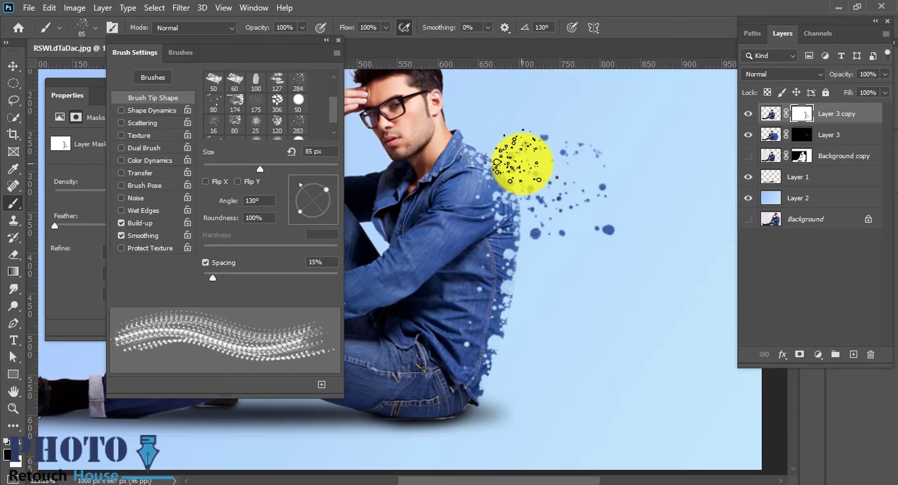
pyautogui.scroll(2, 522, 162)
pyautogui.scroll(2, 495, 144)
pyautogui.moveTo(488, 144); pyautogui.dragTo(461, 144)
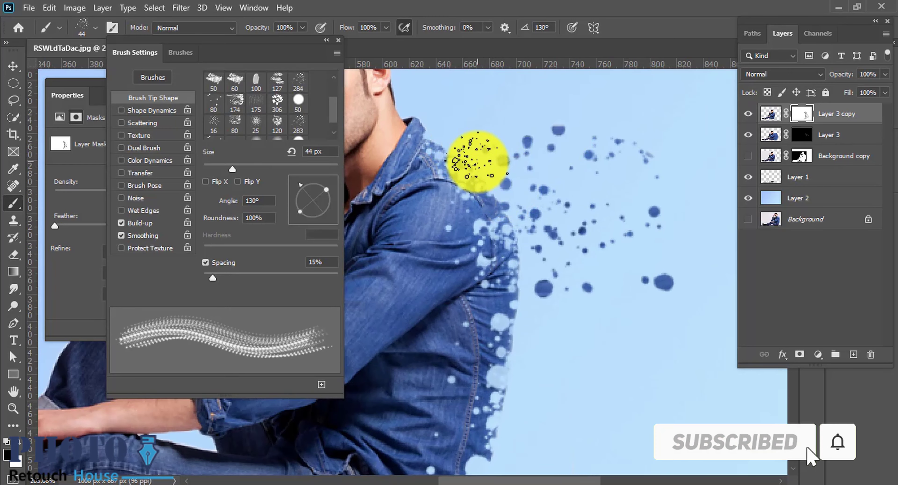
pyautogui.scroll(-2, 559, 353)
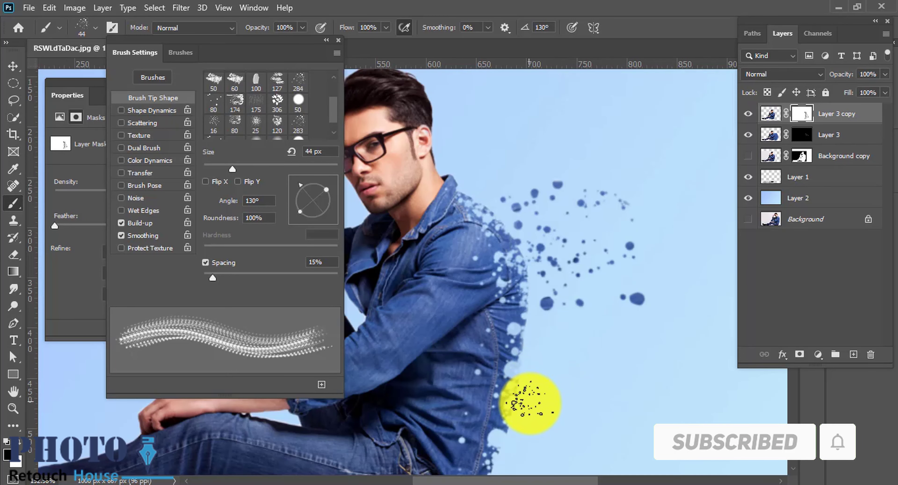
# On Layer 3's mask, reveal more blue spatter right of the shirt, then hide some with black
pyautogui.click(802, 134)
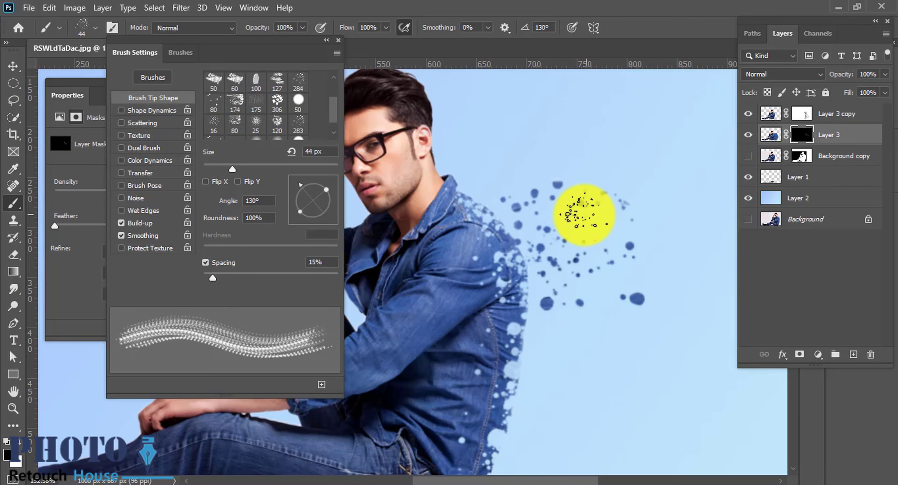
pyautogui.moveTo(578, 210); pyautogui.dragTo(621, 301)
pyautogui.scroll(-2, 646, 307)
pyautogui.moveTo(651, 336); pyautogui.dragTo(652, 333)
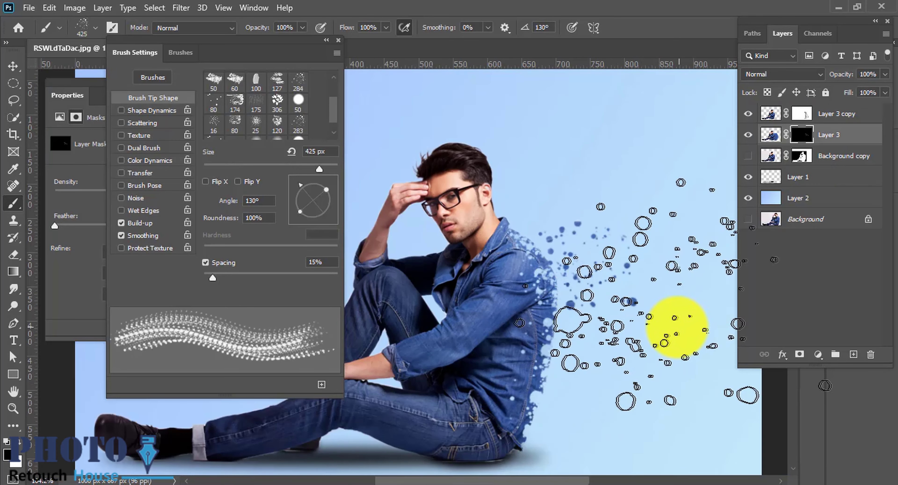
pyautogui.press('x')
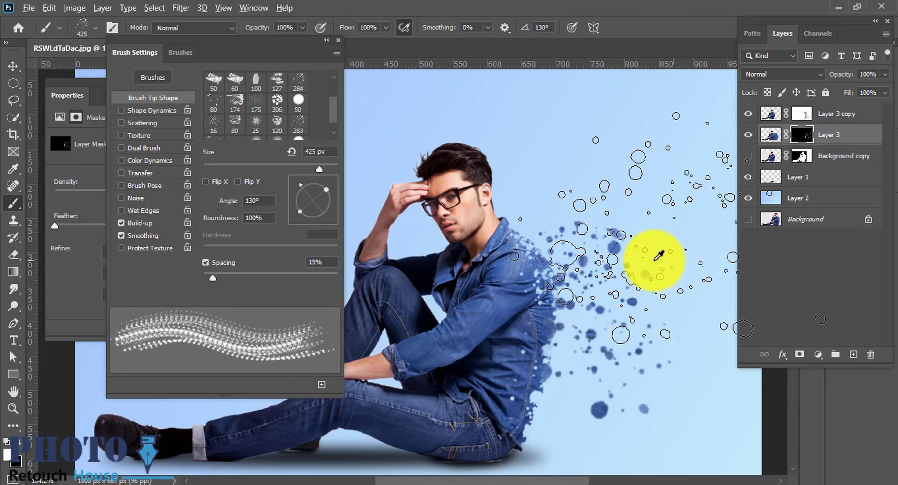
pyautogui.moveTo(642, 274); pyautogui.dragTo(657, 296)
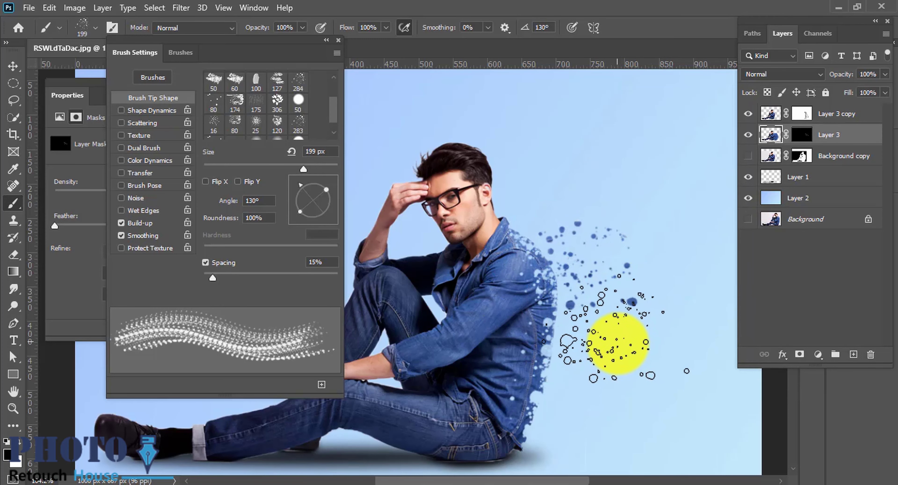
pyautogui.click(805, 145)
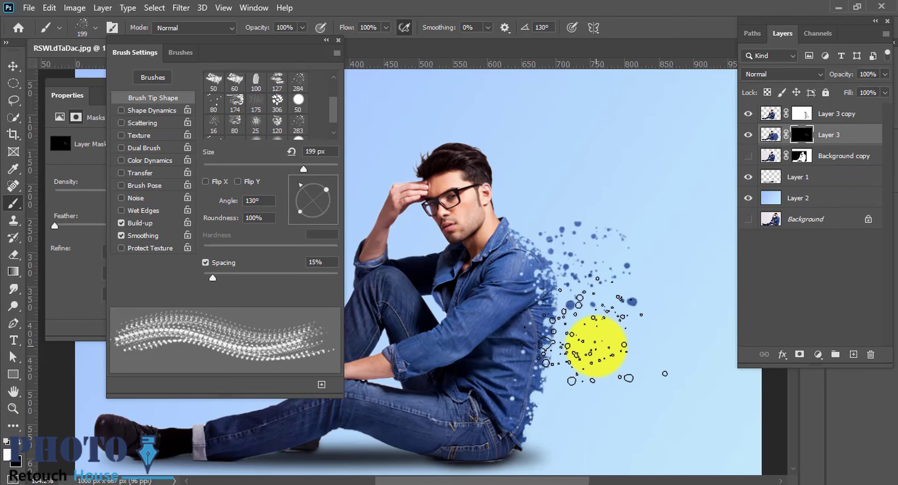
# Resize the spatter brush to 143 px and repaint the particle spray off the man's back
pyautogui.moveTo(631, 371)
pyautogui.mouseDown()
pyautogui.moveTo(597, 401)
pyautogui.moveTo(621, 281)
pyautogui.moveTo(597, 256)
pyautogui.mouseUp()
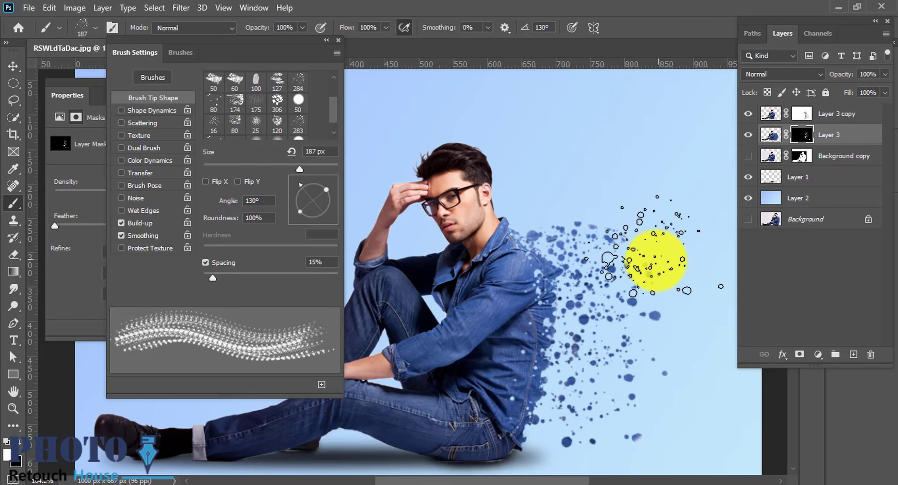
pyautogui.scroll(-3, 584, 333)
pyautogui.scroll(3, 565, 275)
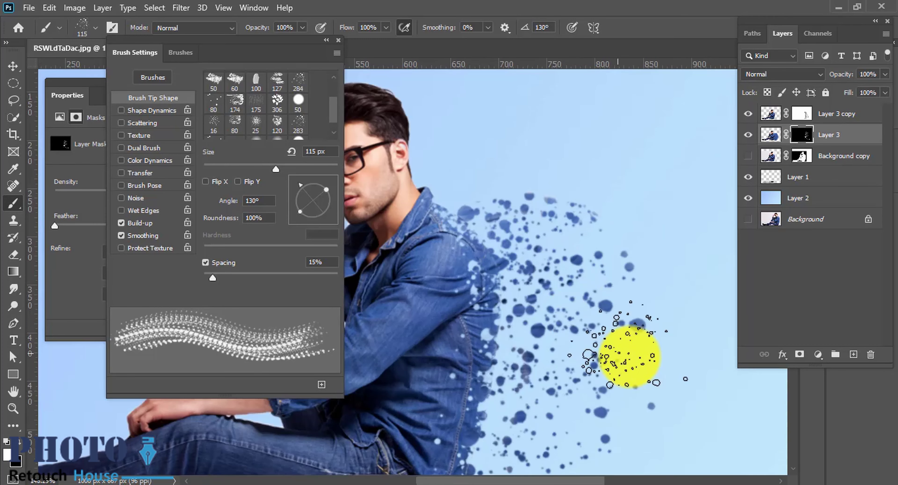
pyautogui.moveTo(627, 356)
pyautogui.mouseDown()
pyautogui.moveTo(486, 205)
pyautogui.moveTo(495, 214)
pyautogui.mouseUp()
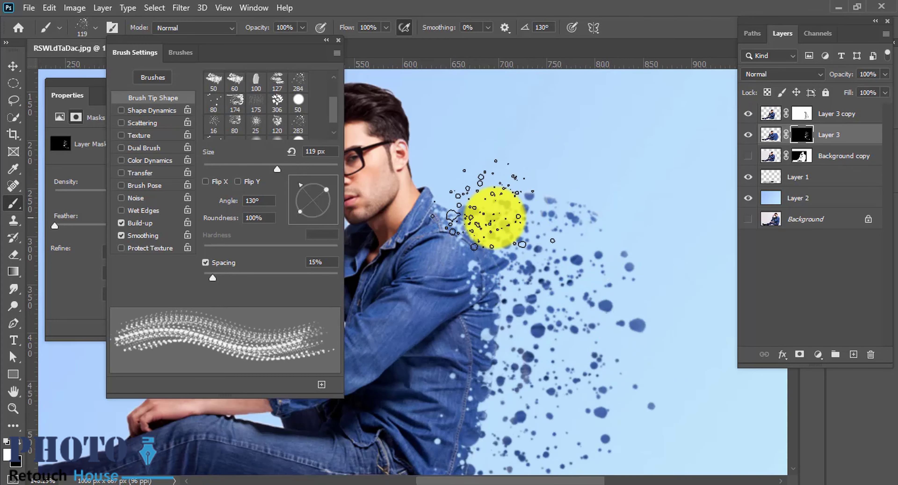
pyautogui.scroll(-2, 596, 300)
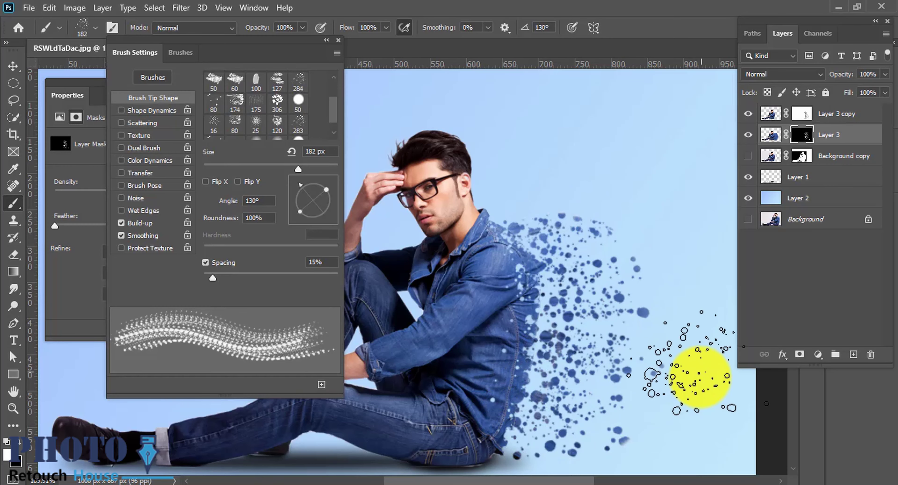
pyautogui.scroll(-2, 591, 316)
pyautogui.scroll(3, 637, 296)
pyautogui.scroll(-3, 579, 234)
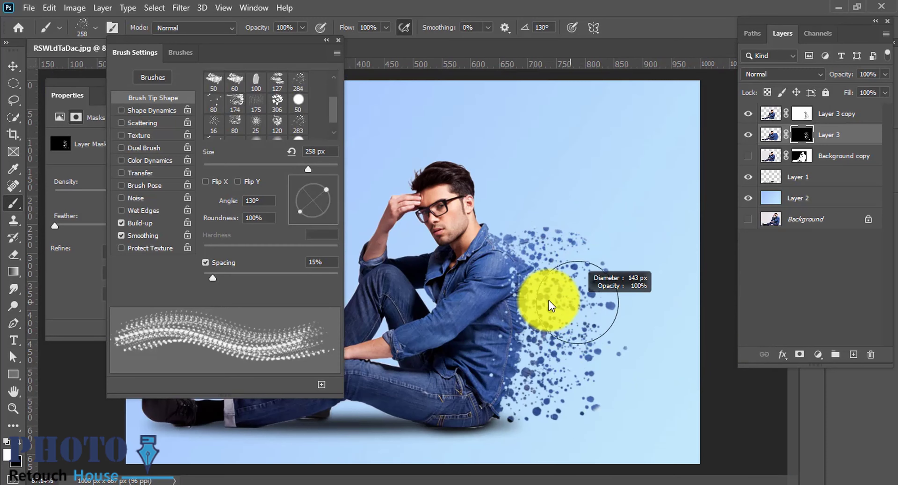
pyautogui.moveTo(551, 297); pyautogui.dragTo(558, 298)
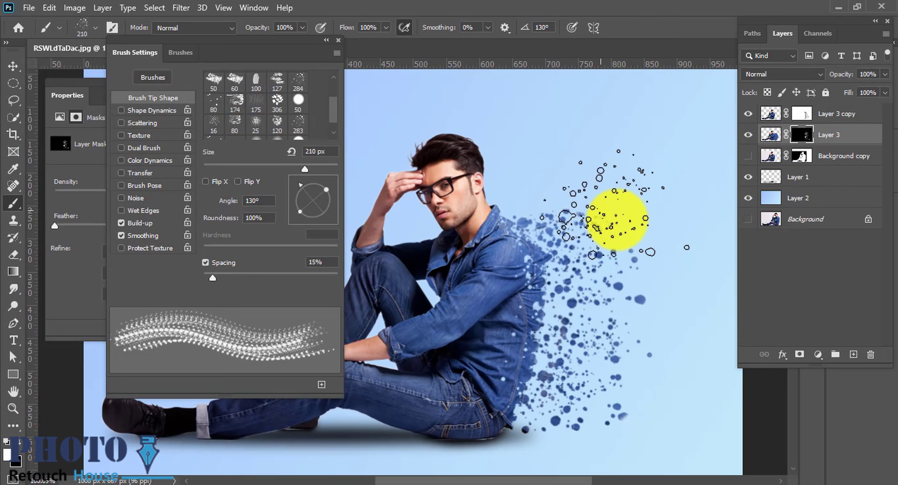
pyautogui.click(181, 52)
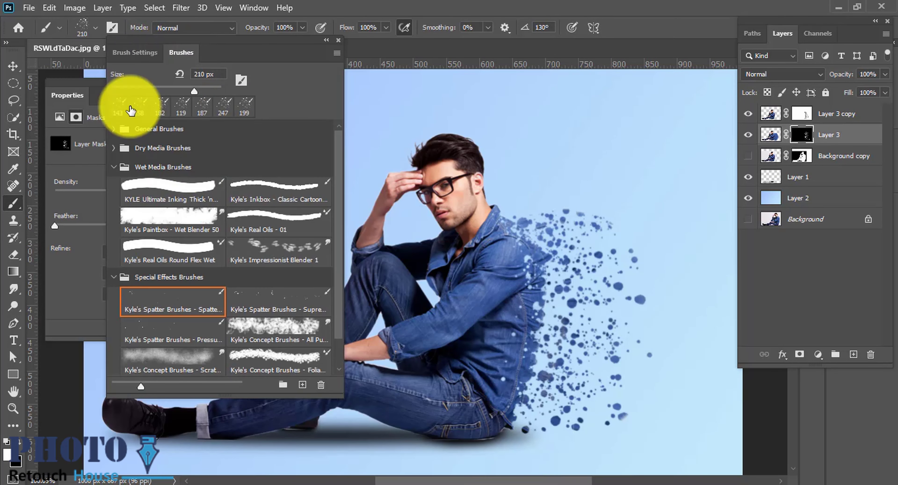
# Switch to a black 142 px Soft Round brush at full hardness for hiding particles near the neck
pyautogui.click(114, 128)
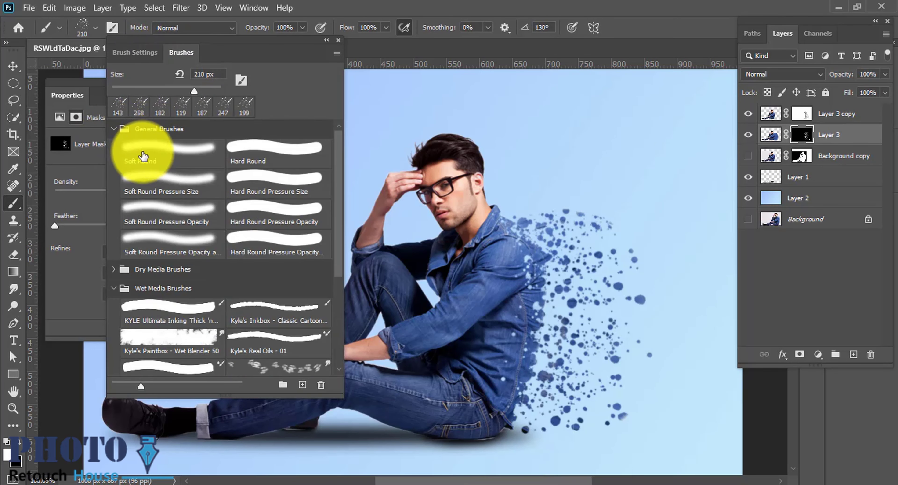
pyautogui.click(150, 153)
pyautogui.press('x')
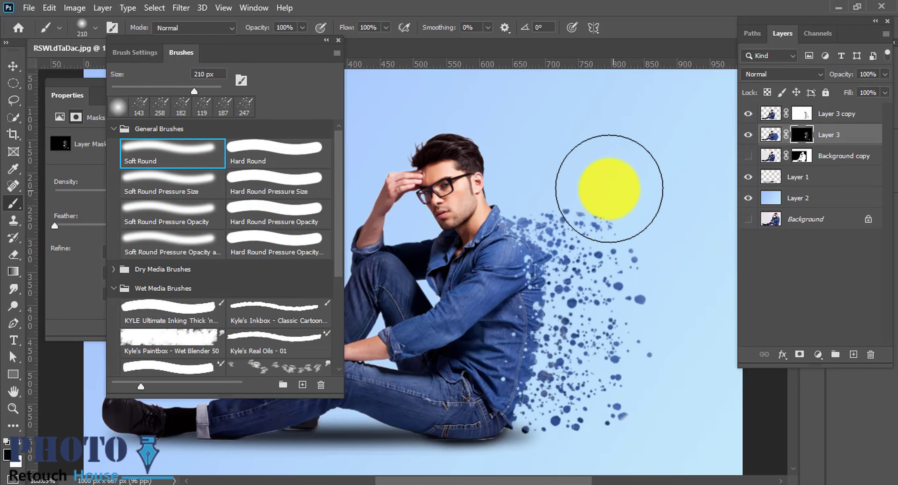
pyautogui.moveTo(655, 174); pyautogui.dragTo(604, 196)
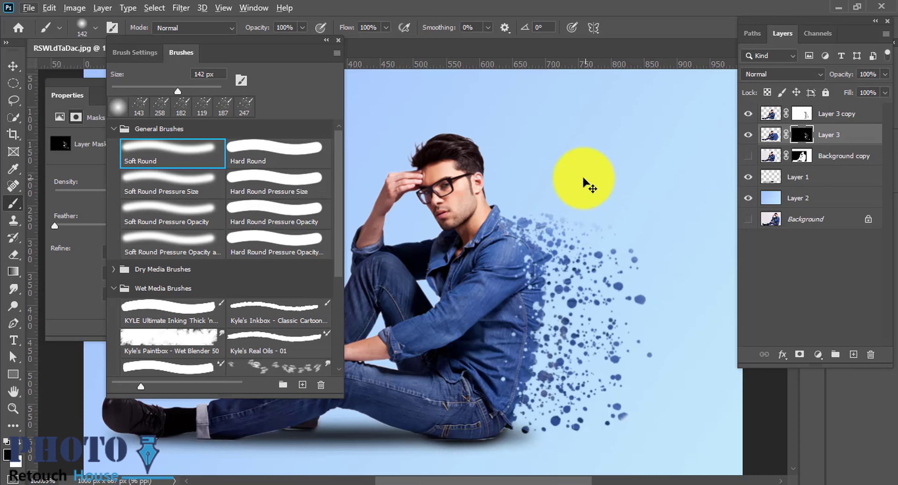
pyautogui.rightClick(648, 198)
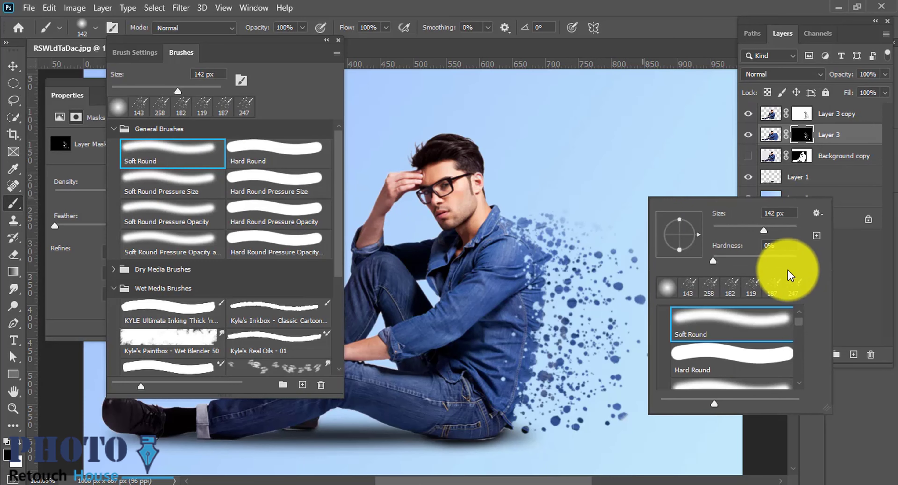
pyautogui.click(796, 260)
pyautogui.press('Return')
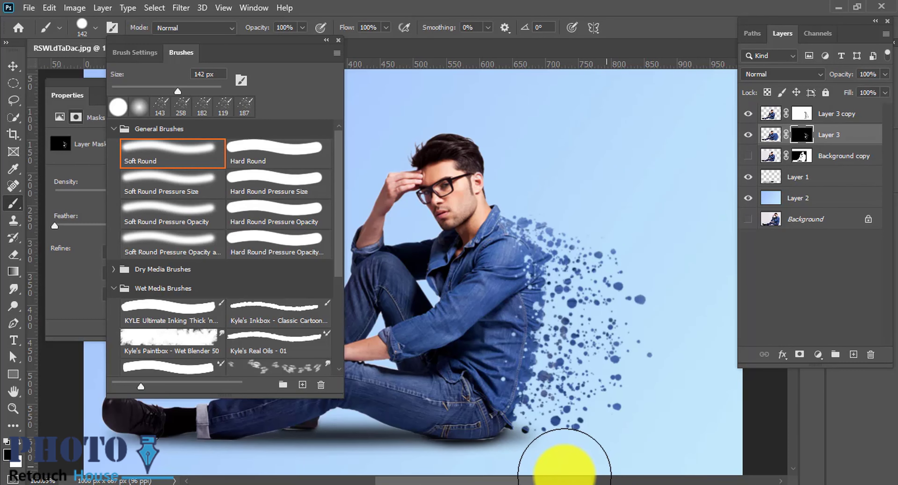
pyautogui.scroll(-2, 684, 390)
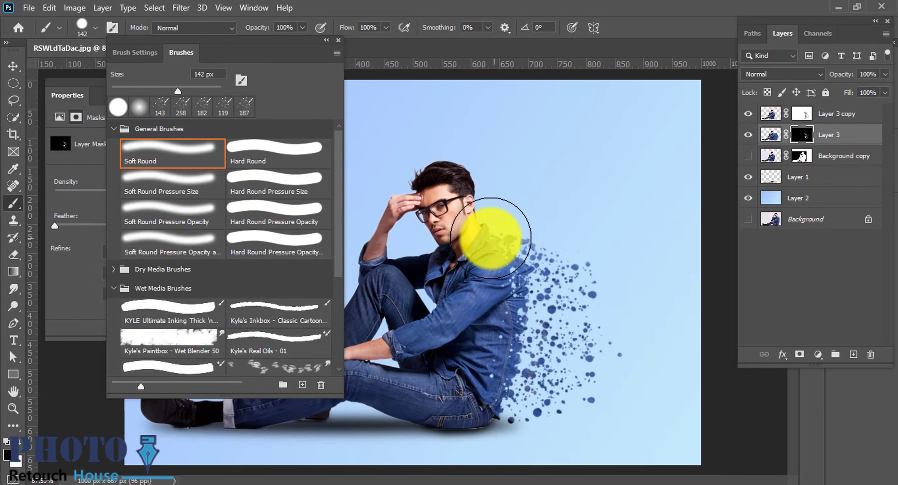
# Pick the 143 px spatter brush, enlarge it to 157 px, and target Layer 3 copy's mask
pyautogui.click(160, 106)
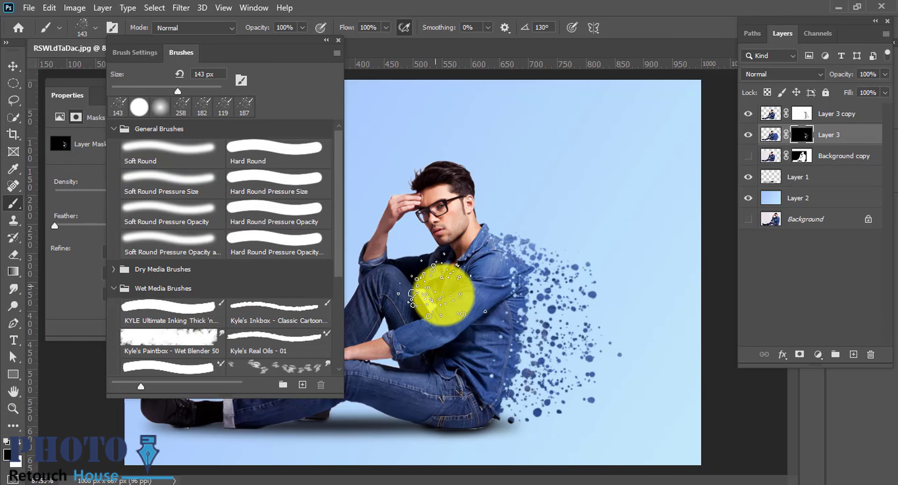
pyautogui.moveTo(568, 320); pyautogui.dragTo(542, 331)
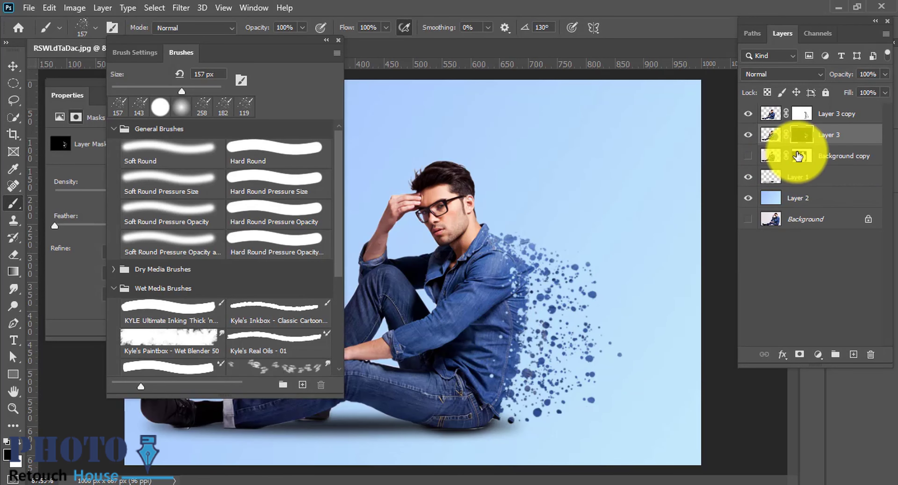
pyautogui.moveTo(802, 136); pyautogui.dragTo(802, 115)
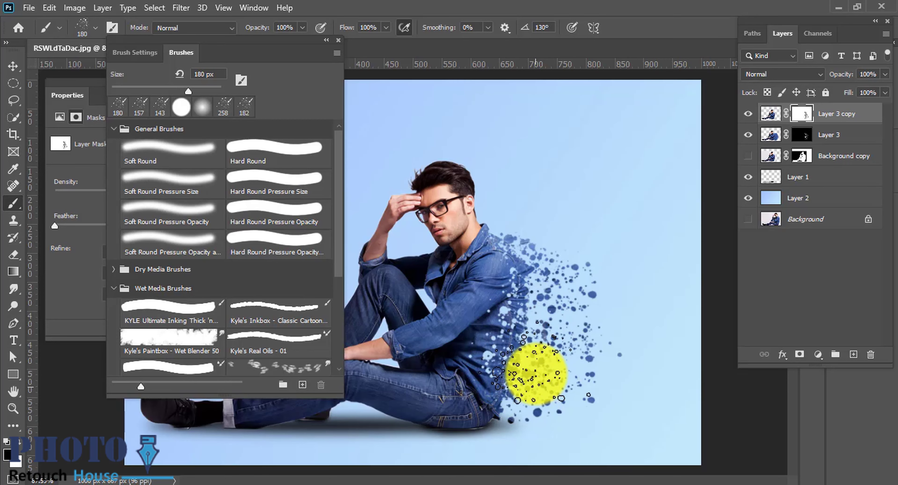
pyautogui.hotkey('ctrl', '-')
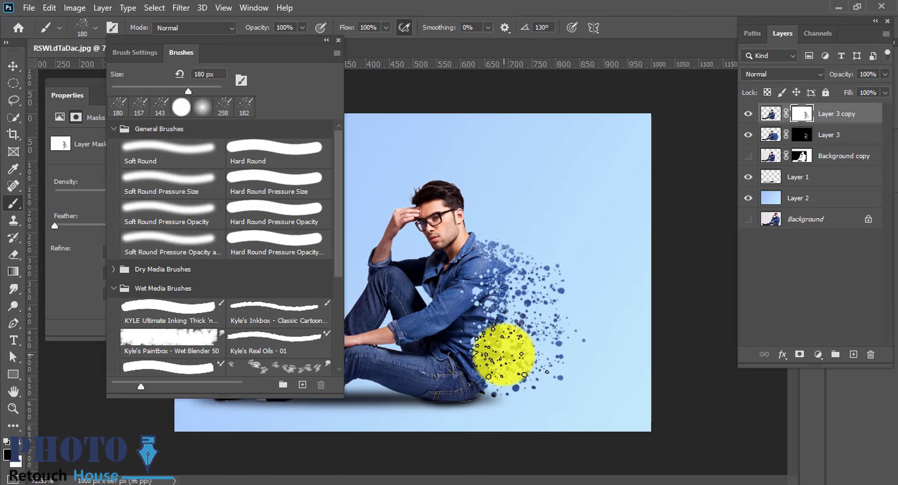
pyautogui.hotkey('ctrl', '+')
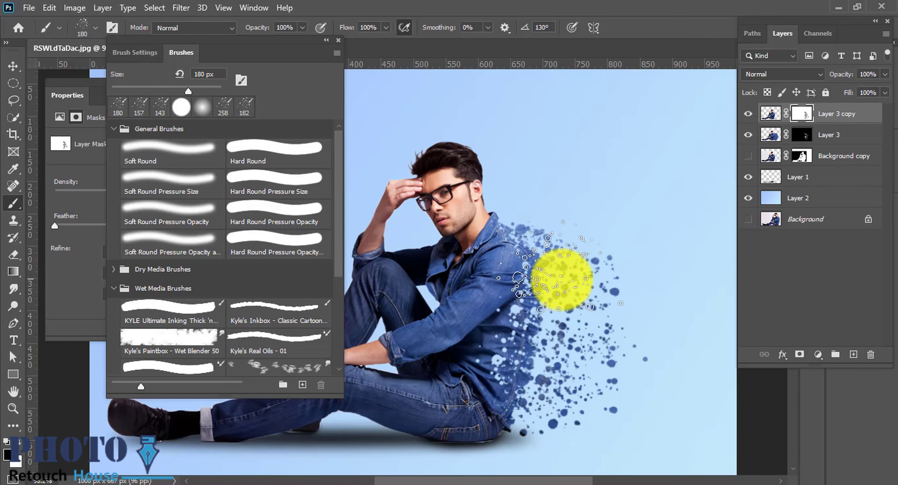
# Rotate the brush tip to -88° and stamp black spatter holes along the shirt's lower edge and hem
pyautogui.rightClick(562, 290)
pyautogui.moveTo(597, 315); pyautogui.dragTo(568, 314)
pyautogui.press('Return')
pyautogui.moveTo(511, 291); pyautogui.dragTo(575, 327)
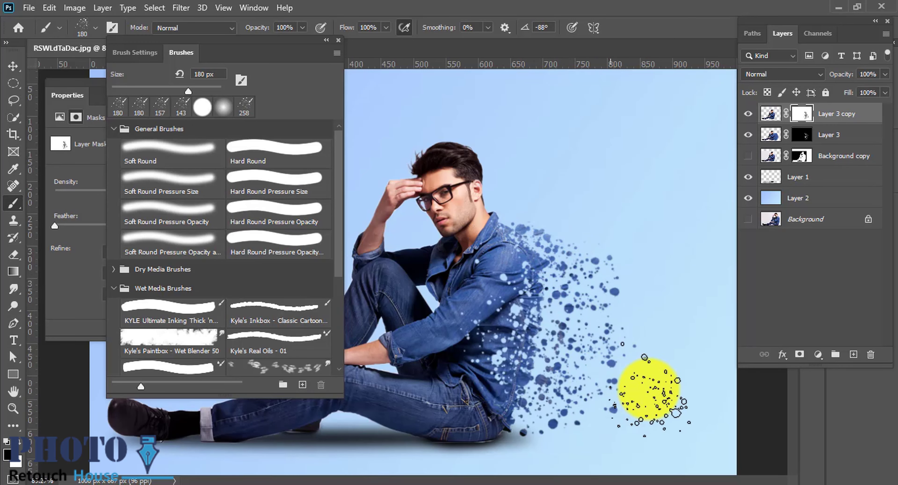
pyautogui.scroll(-2, 652, 380)
pyautogui.scroll(1, 532, 348)
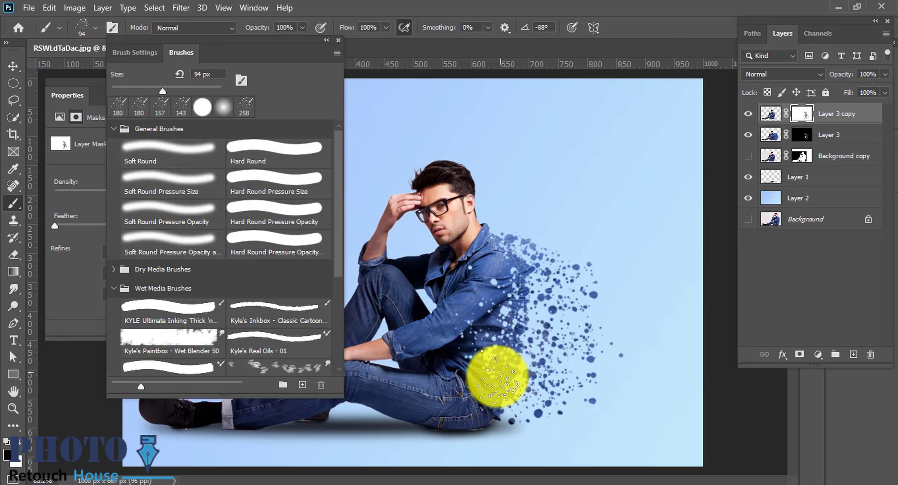
pyautogui.click(493, 383)
# Shrink the spatter brush to 67 px, angle its tip to 30°, then enlarge it to 134 px
pyautogui.scroll(-1, 612, 281)
pyautogui.scroll(-1, 611, 281)
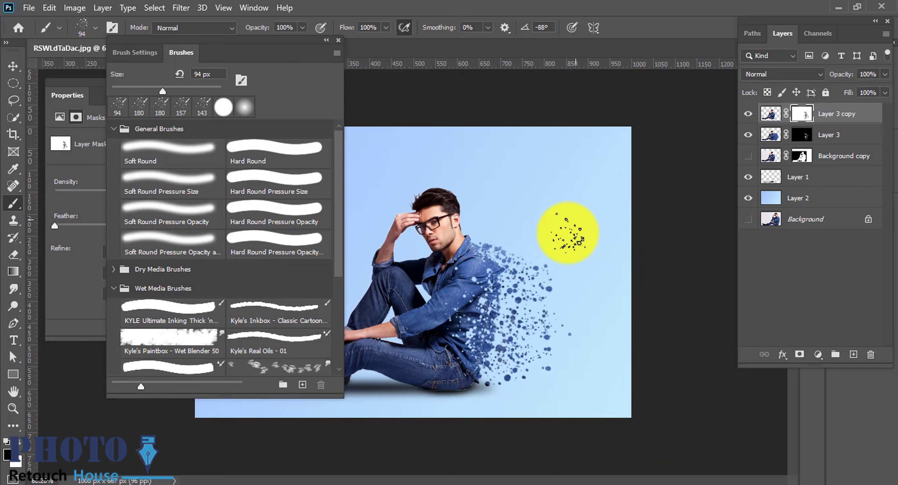
pyautogui.scroll(-2, 606, 260)
pyautogui.scroll(-2, 593, 242)
pyautogui.scroll(2, 461, 179)
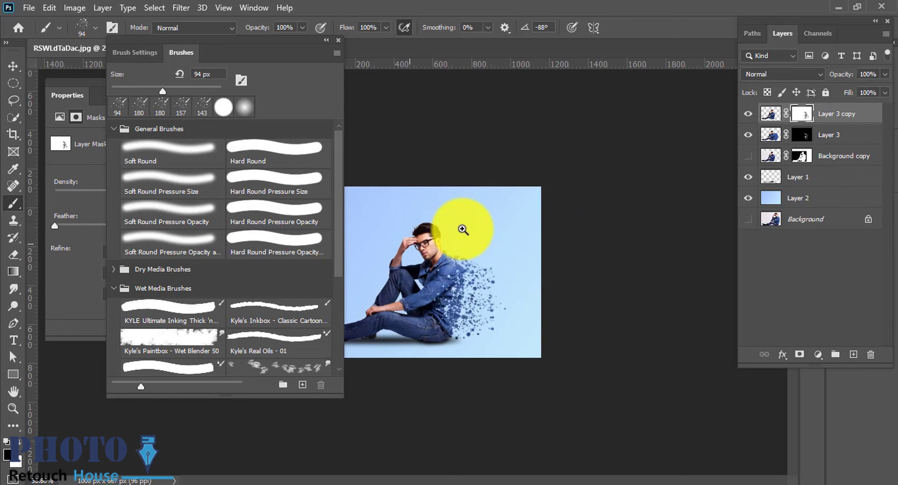
pyautogui.scroll(3, 619, 214)
pyautogui.scroll(3, 475, 206)
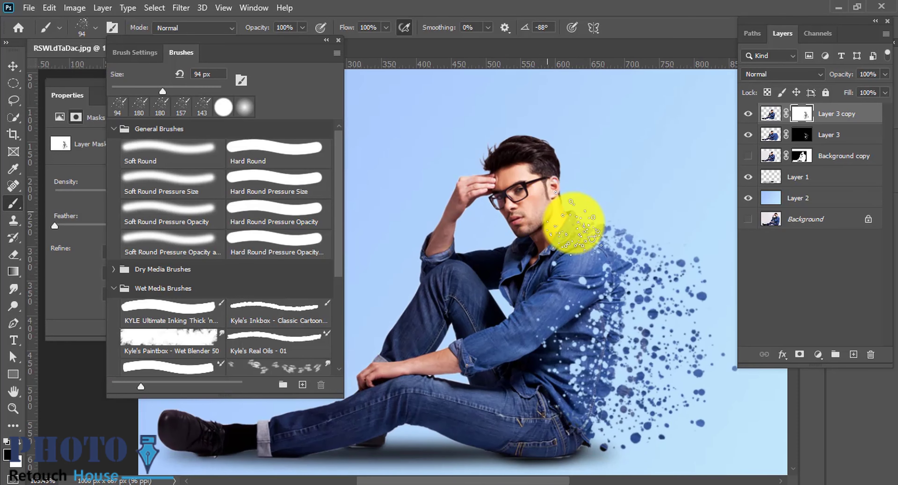
pyautogui.press('[')
pyautogui.press('[')
pyautogui.press('[')
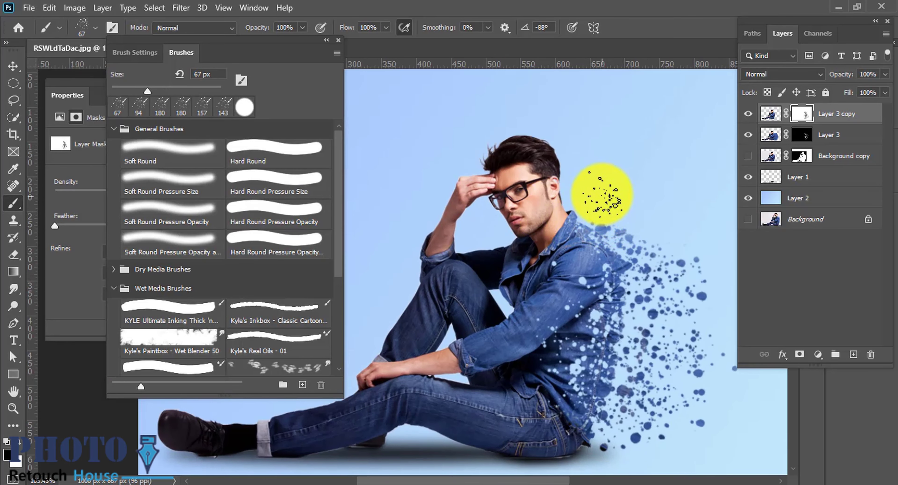
pyautogui.scroll(4, 593, 195)
pyautogui.rightClick(697, 209)
pyautogui.moveTo(685, 220); pyautogui.dragTo(693, 206)
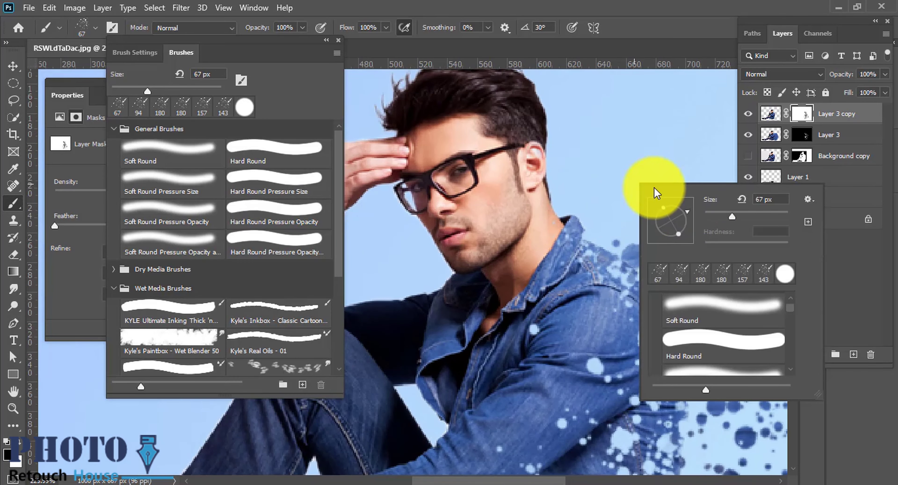
pyautogui.press('Return')
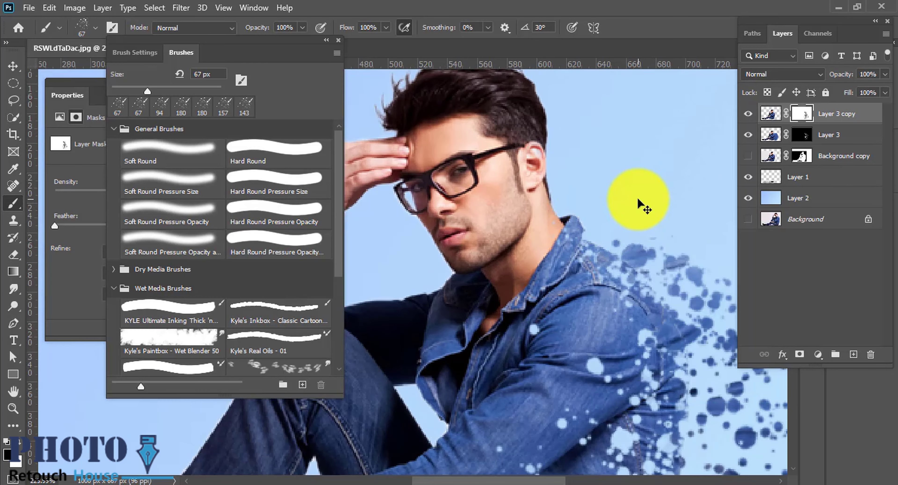
pyautogui.moveTo(638, 202); pyautogui.dragTo(652, 190)
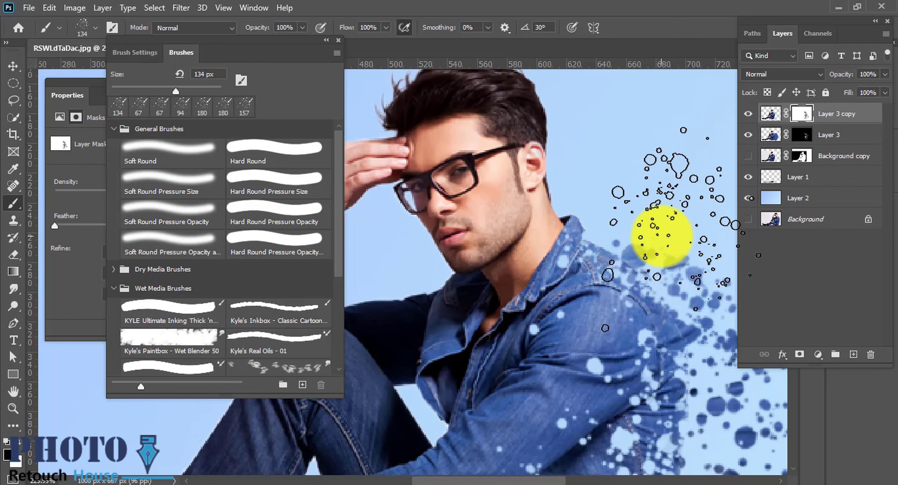
pyautogui.scroll(-2, 660, 235)
pyautogui.scroll(-2, 625, 224)
# On Layer 3's mask, stamp more particles right of the shirt, then shrink the brush to 59 px
pyautogui.click(802, 136)
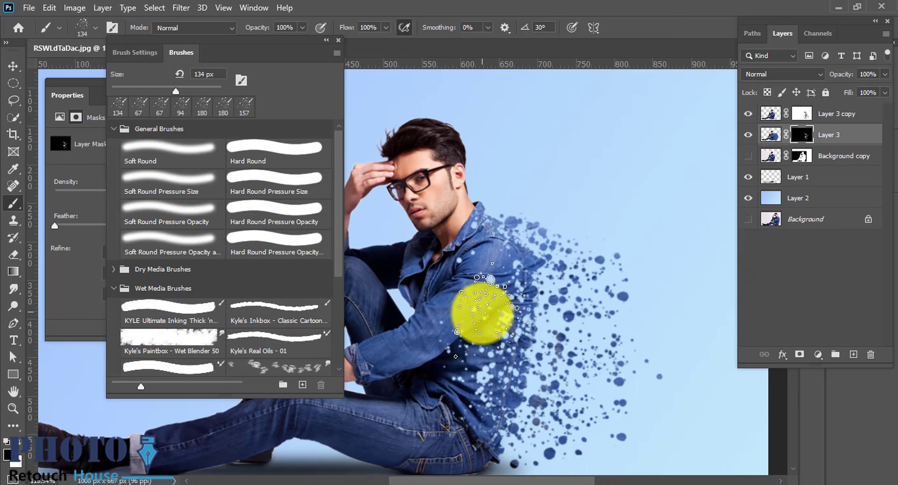
pyautogui.scroll(-2, 482, 312)
pyautogui.click(592, 323)
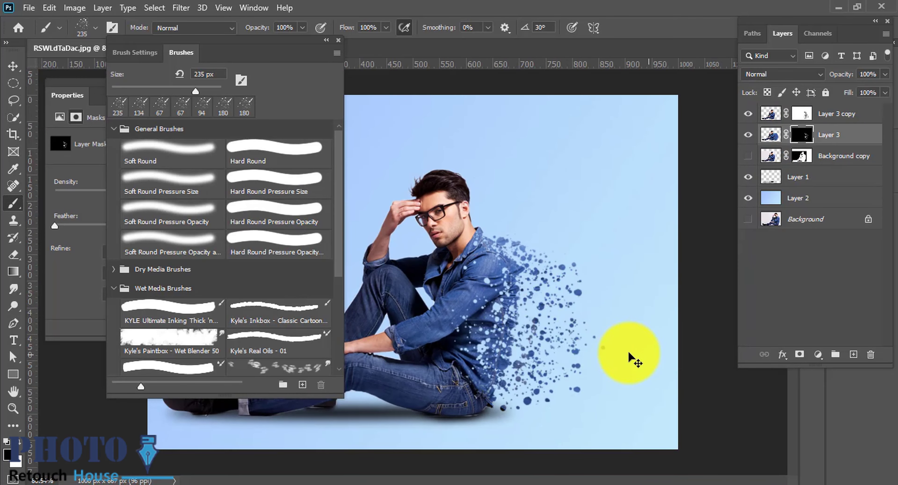
pyautogui.press('[')
pyautogui.press('[')
pyautogui.press('[')
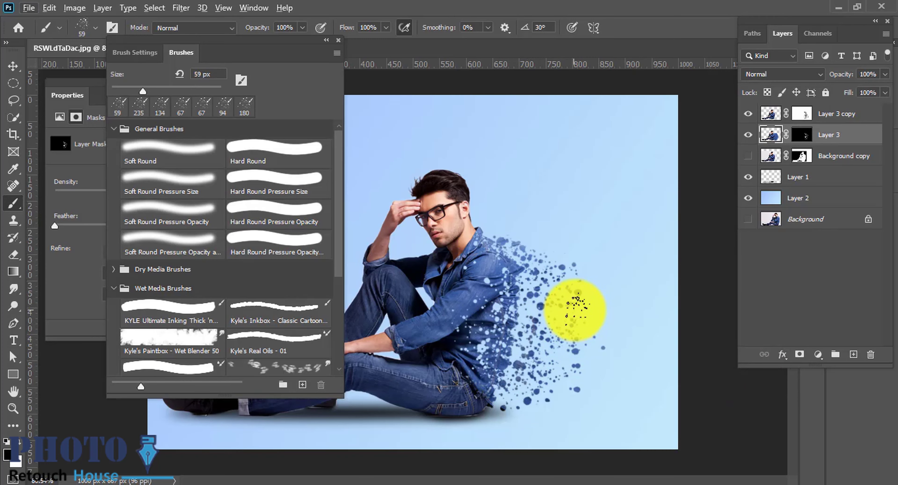
# Angle the brush to -25° at 139 px and paint extra particles beside the shoulder on Layer 3's mask
pyautogui.rightClick(577, 307)
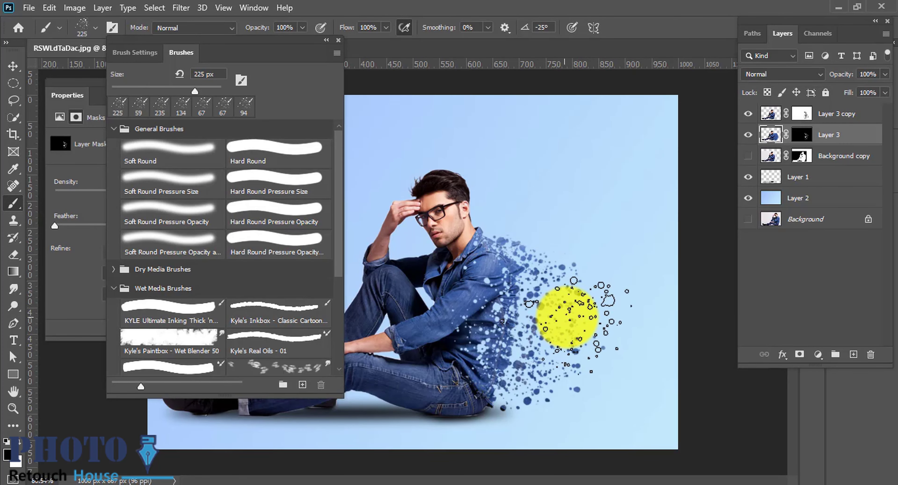
pyautogui.click(802, 135)
pyautogui.scroll(2, 627, 280)
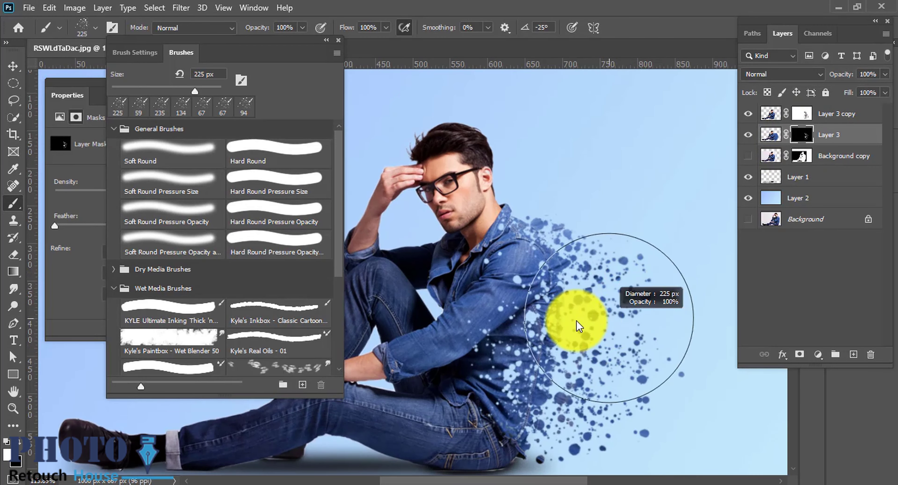
pyautogui.moveTo(579, 326); pyautogui.dragTo(615, 331)
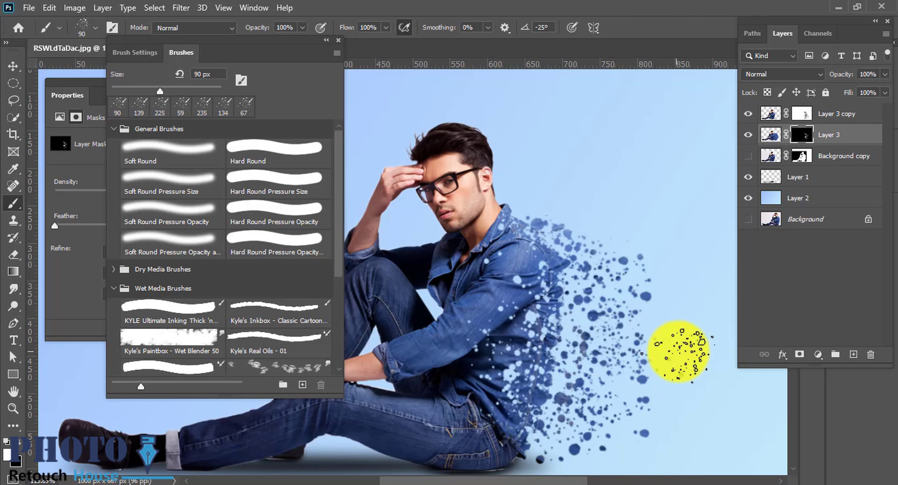
pyautogui.scroll(-2, 638, 344)
pyautogui.scroll(-1, 589, 306)
pyautogui.scroll(2, 571, 270)
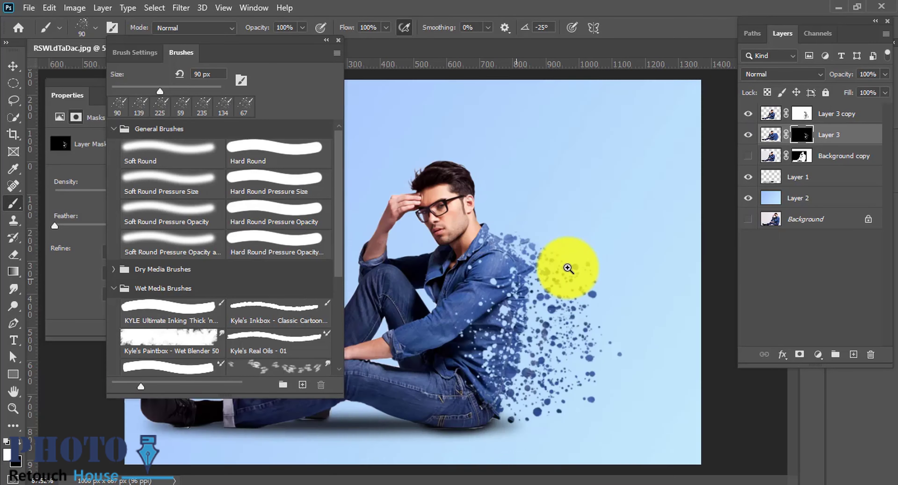
pyautogui.scroll(1, 655, 247)
pyautogui.scroll(-3, 610, 253)
pyautogui.scroll(1, 609, 253)
pyautogui.scroll(1, 613, 258)
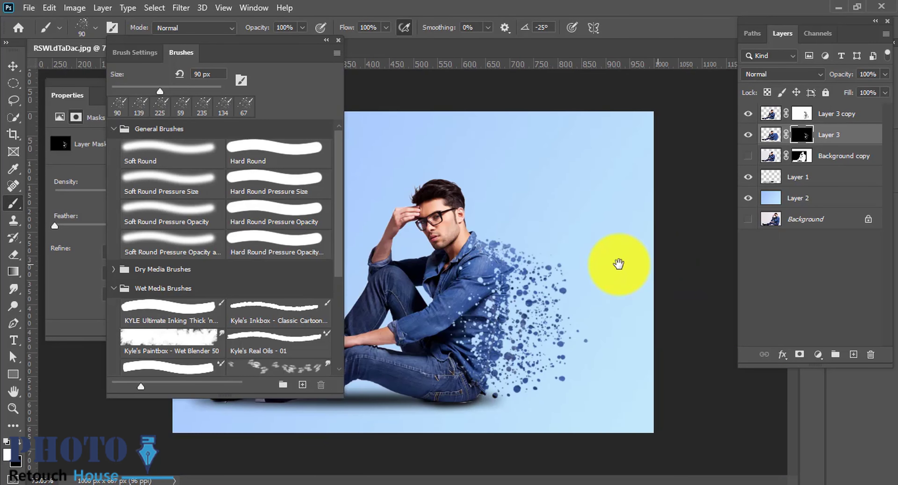
pyautogui.scroll(-1, 617, 262)
pyautogui.scroll(-1, 585, 266)
pyautogui.scroll(-1, 627, 272)
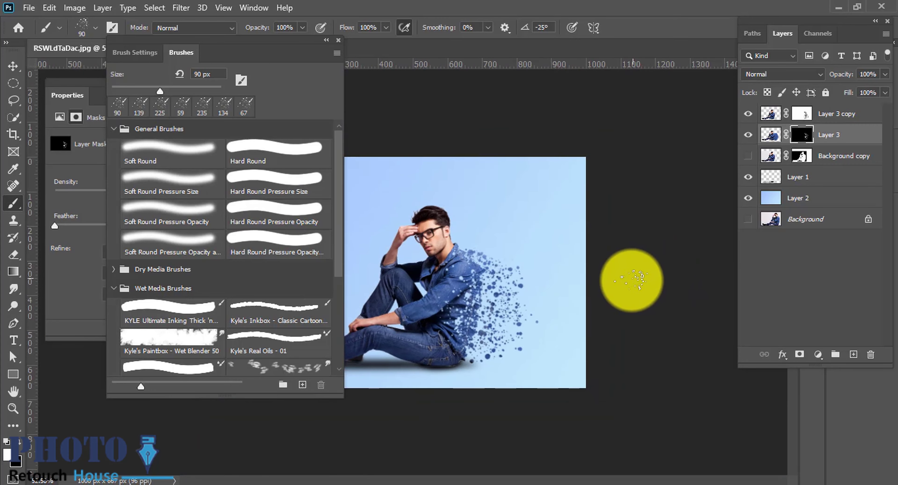
pyautogui.scroll(2, 523, 343)
pyautogui.scroll(1, 545, 376)
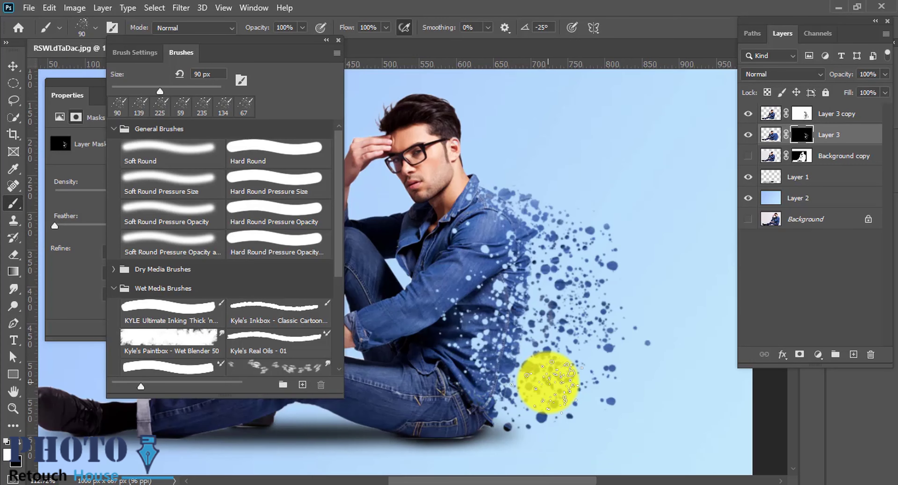
pyautogui.scroll(1, 546, 376)
pyautogui.scroll(-1, 554, 377)
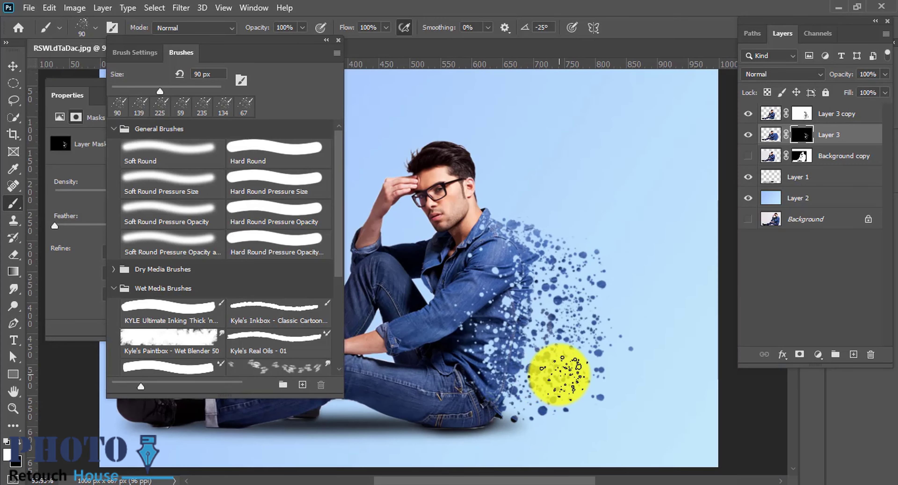
pyautogui.scroll(2, 558, 372)
pyautogui.scroll(-2, 593, 301)
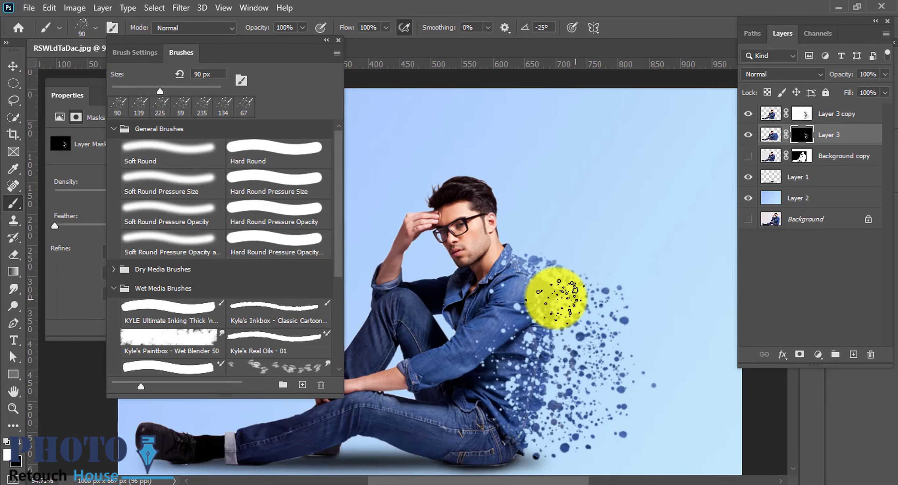
pyautogui.scroll(2, 561, 296)
pyautogui.scroll(2, 544, 303)
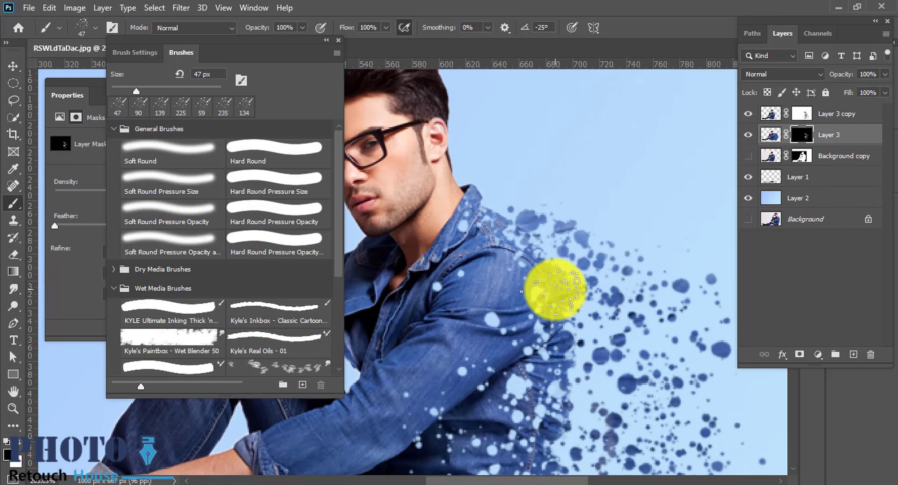
pyautogui.moveTo(557, 303); pyautogui.dragTo(560, 321)
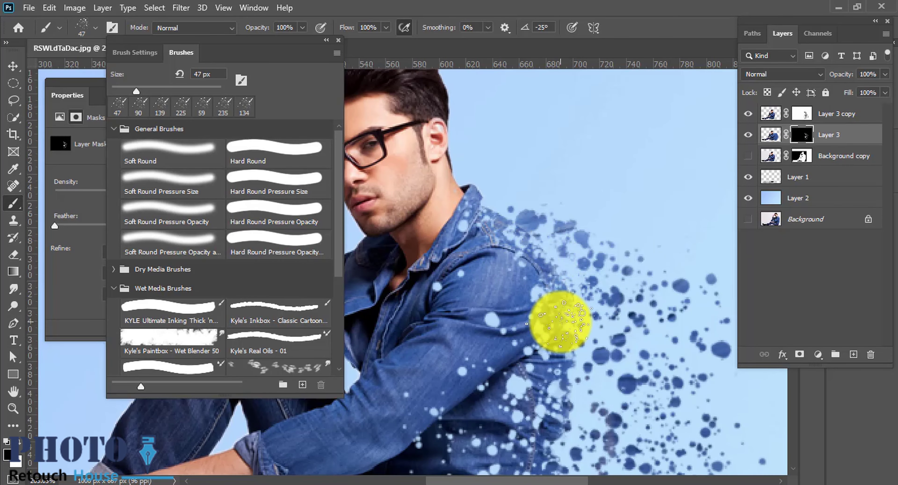
# Close the brush presets list and resize the spatter brush from 37 px up to 123 px
pyautogui.press('[')
pyautogui.scroll(-5, 621, 333)
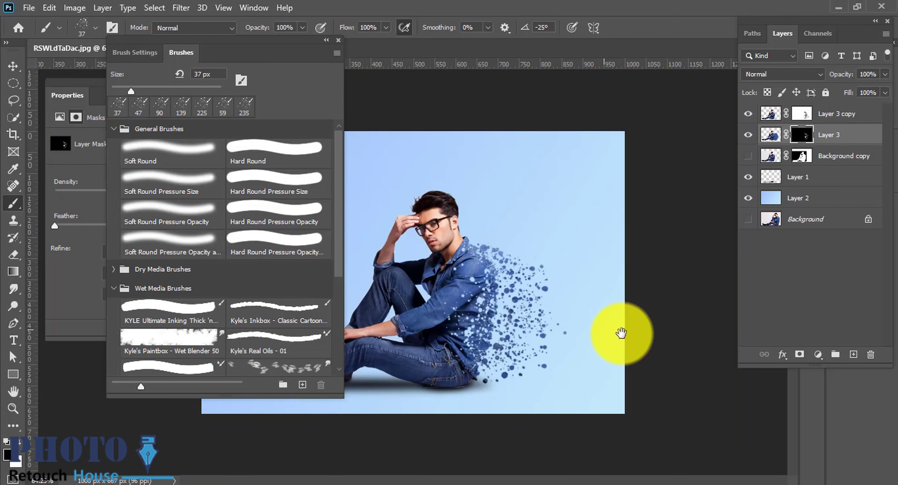
pyautogui.scroll(-2, 620, 296)
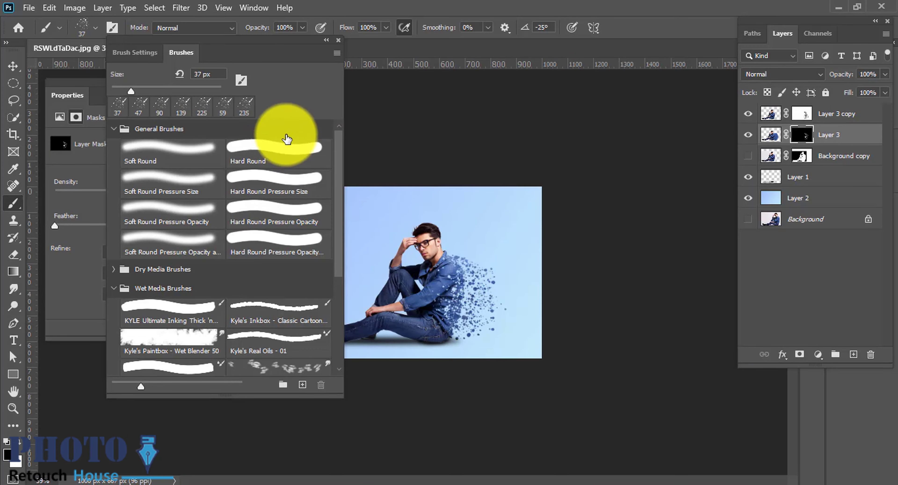
pyautogui.click(340, 43)
pyautogui.scroll(1, 501, 340)
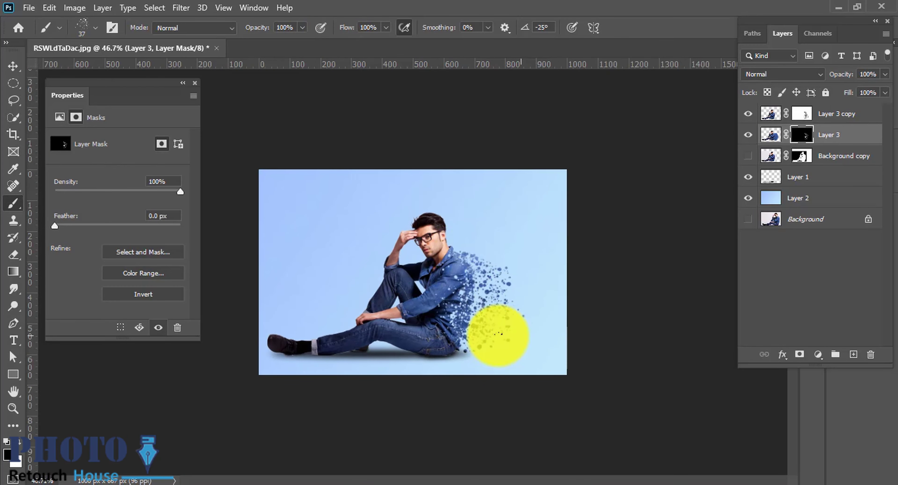
pyautogui.scroll(3, 511, 320)
pyautogui.scroll(2, 547, 384)
pyautogui.press(']')
pyautogui.press(']')
pyautogui.press(']')
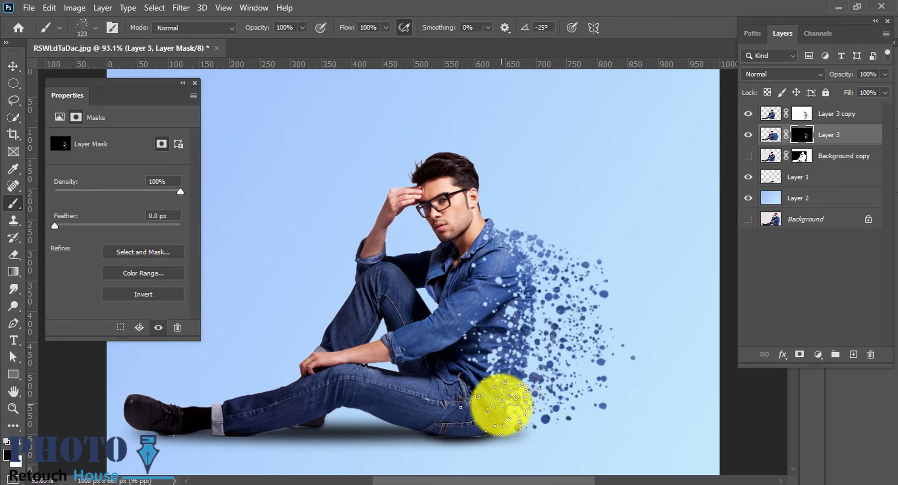
# On Layer 3 copy's mask, stamp scattered holes into the jeans near the hip with a ~119 px brush
pyautogui.click(802, 114)
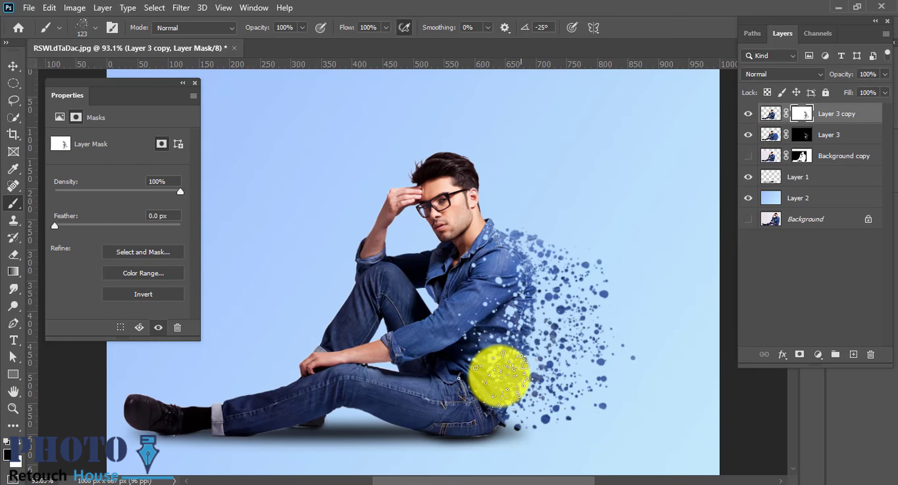
pyautogui.press(']')
pyautogui.press(']')
pyautogui.press(']')
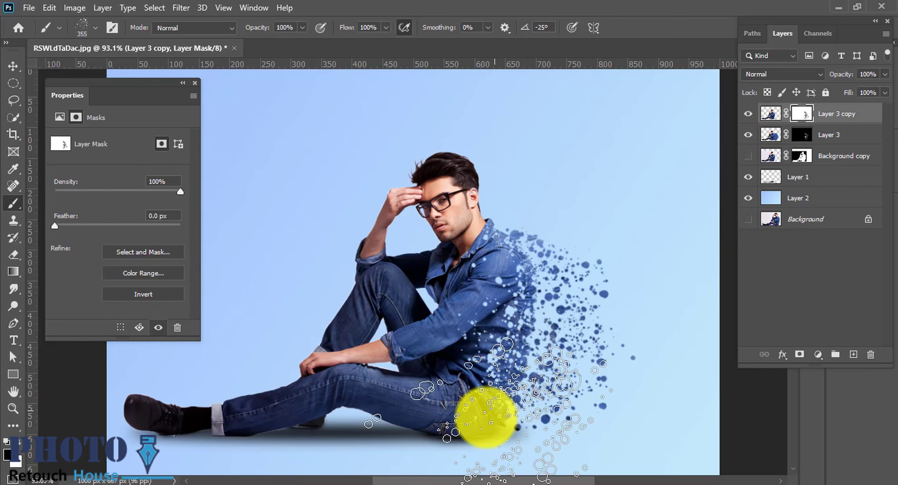
pyautogui.moveTo(501, 411); pyautogui.dragTo(445, 400)
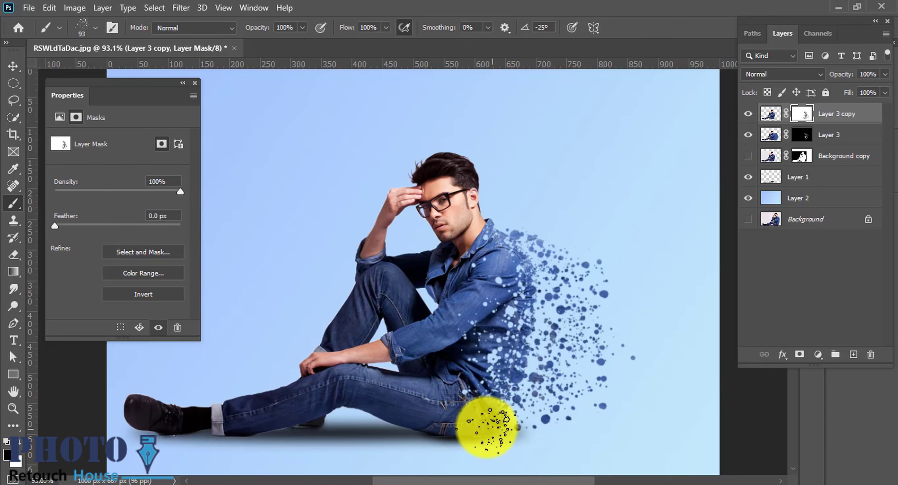
pyautogui.click(481, 422)
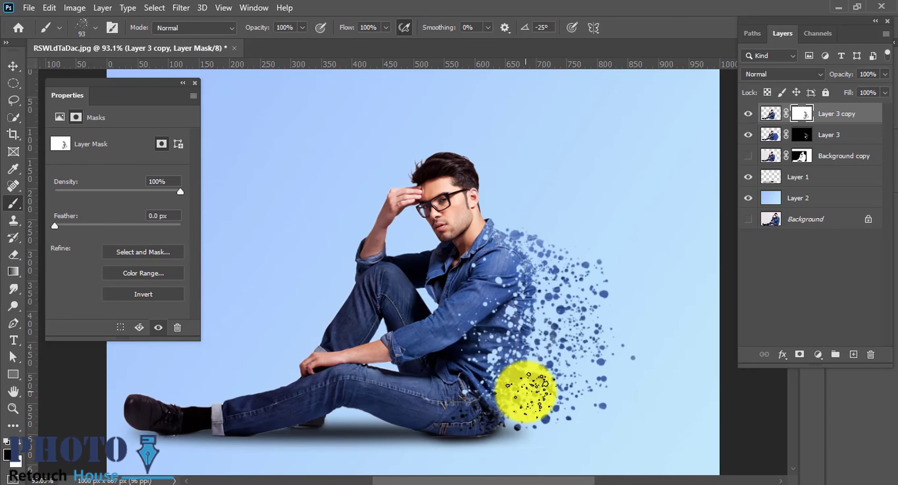
# Shrink the spatter brush to 82 px and re-target Layer 3 copy's mask
pyautogui.scroll(5, 550, 410)
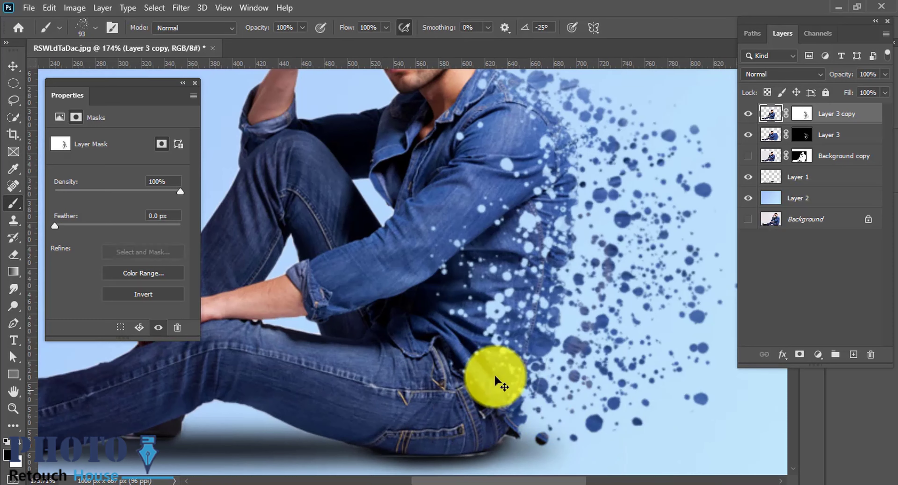
pyautogui.press('[')
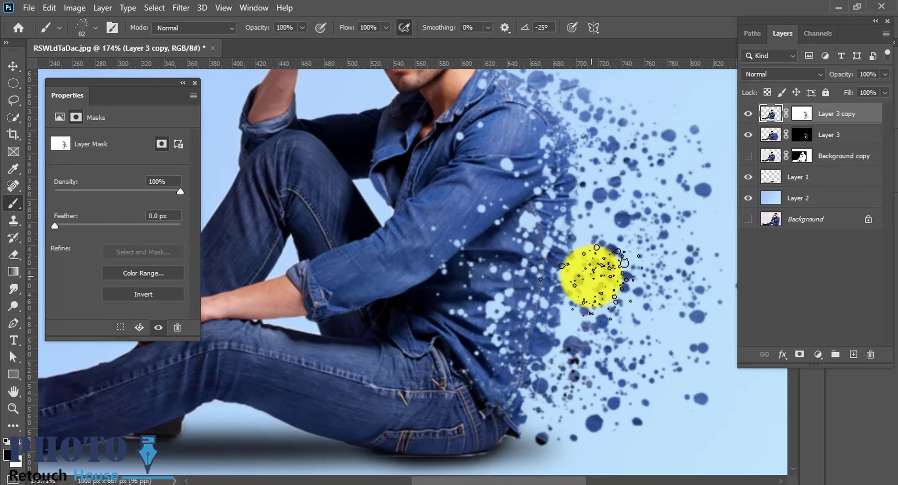
pyautogui.click(816, 113)
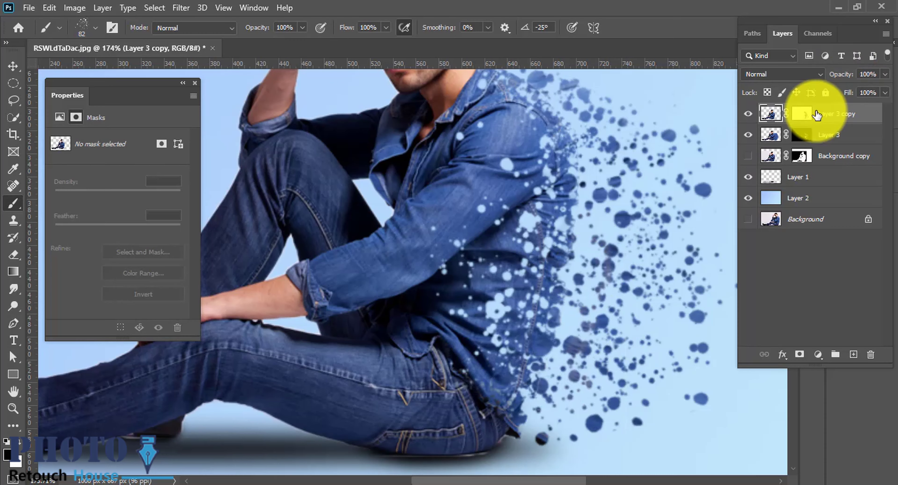
pyautogui.click(800, 119)
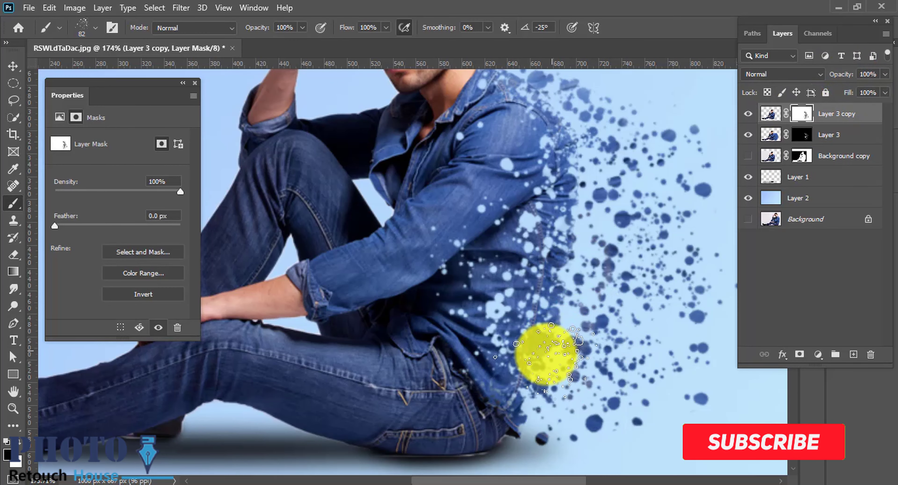
pyautogui.scroll(-3, 593, 361)
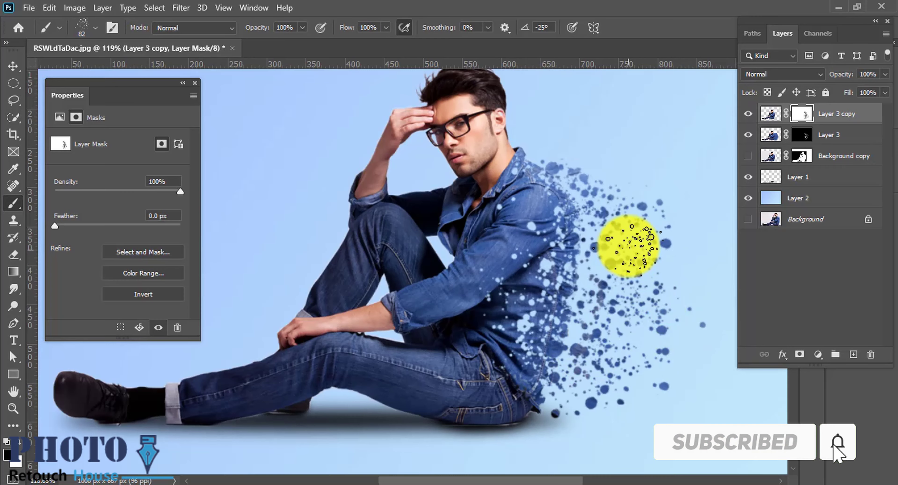
pyautogui.scroll(-1, 600, 254)
pyautogui.scroll(-1, 592, 287)
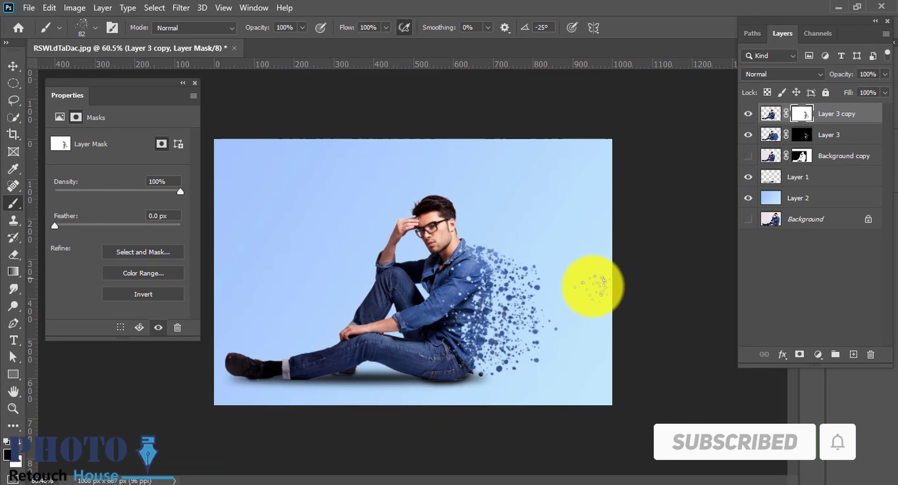
pyautogui.scroll(-1, 523, 275)
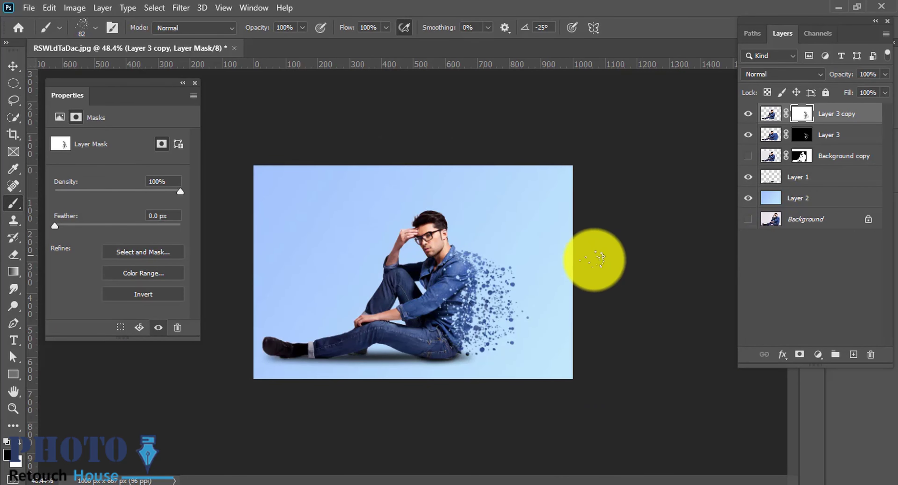
pyautogui.scroll(1, 599, 276)
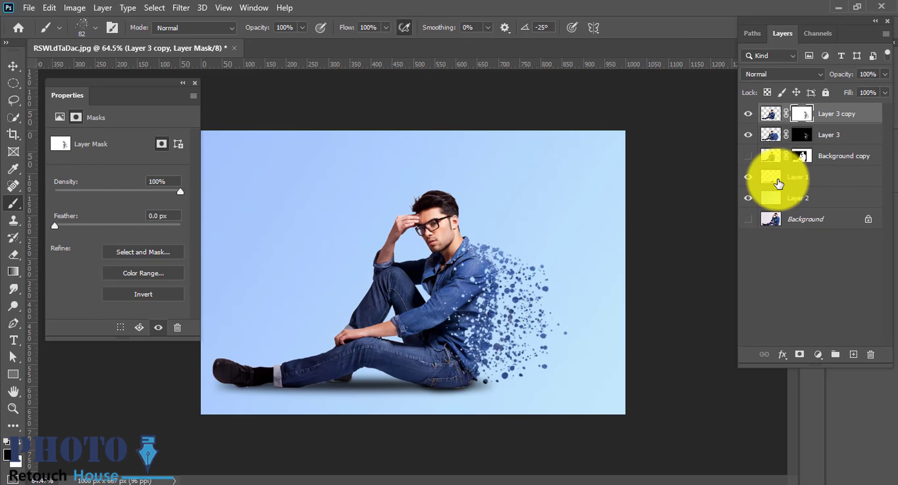
# Select Layer 3's mask, undo an accidental Move-tool drag of the figure with Ctrl+Z, and dab once more
pyautogui.click(802, 134)
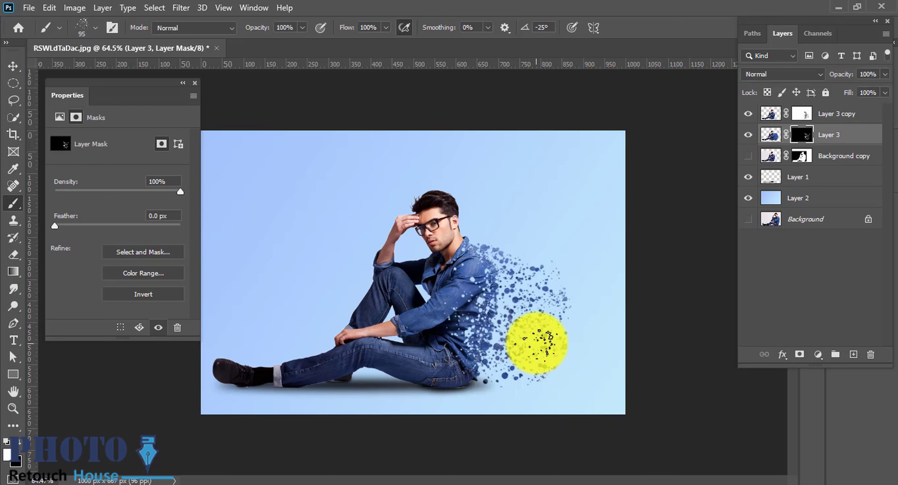
pyautogui.scroll(-2, 651, 370)
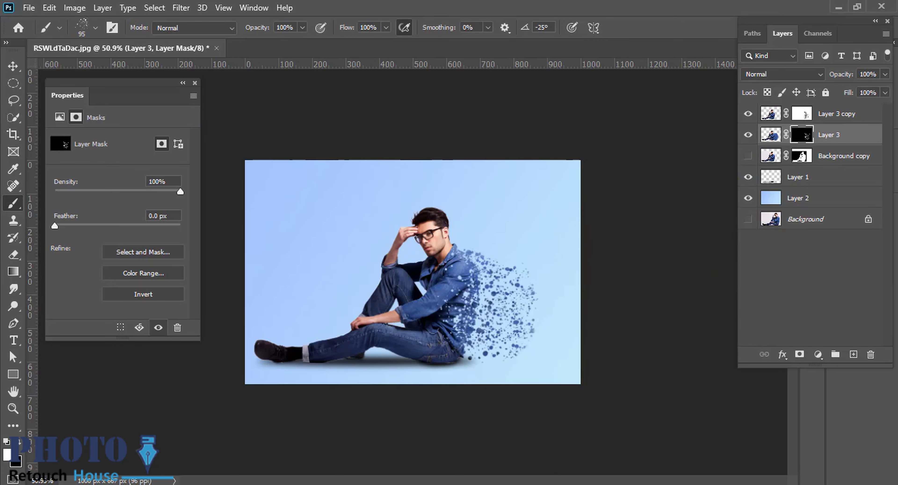
pyautogui.scroll(-1, 594, 225)
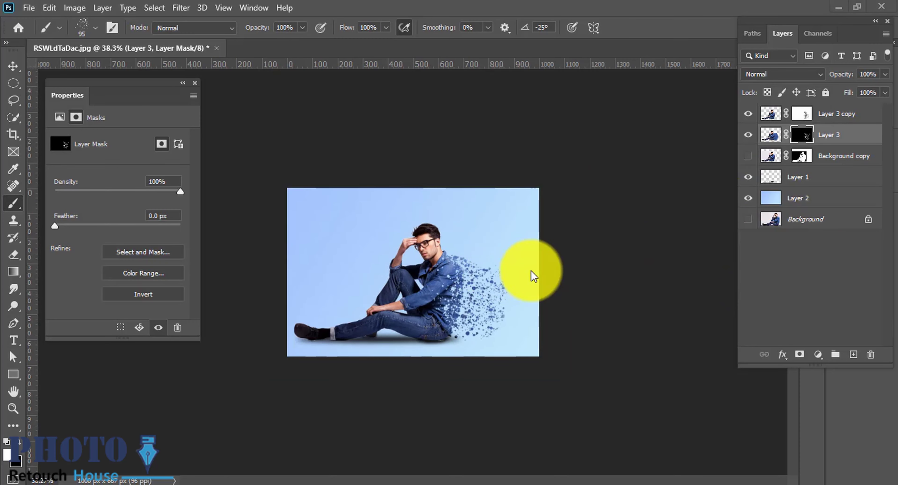
pyautogui.moveTo(457, 210); pyautogui.dragTo(492, 232)
pyautogui.hotkey('ctrl', 'z')
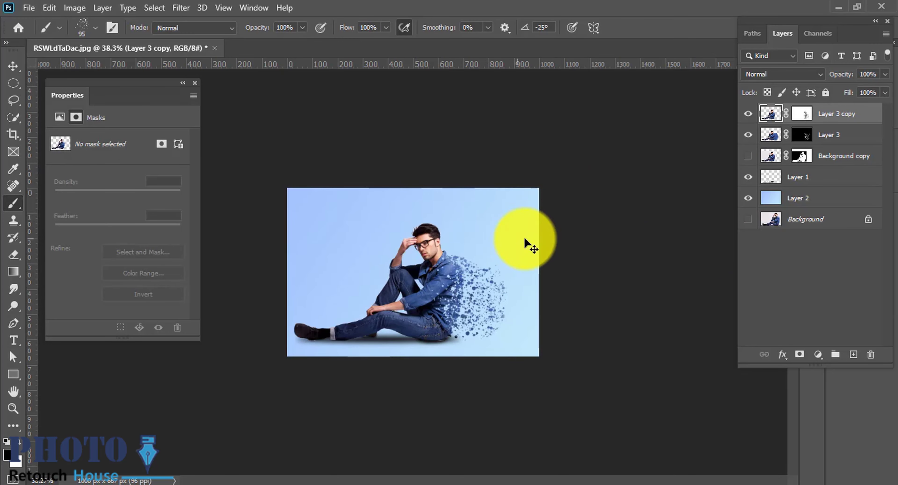
pyautogui.keyDown('alt'); pyautogui.click(749, 219); pyautogui.keyUp('alt')
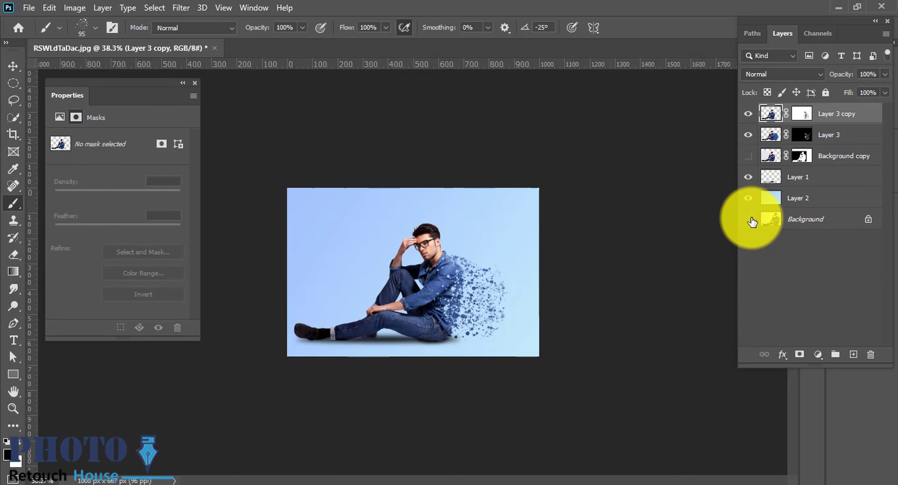